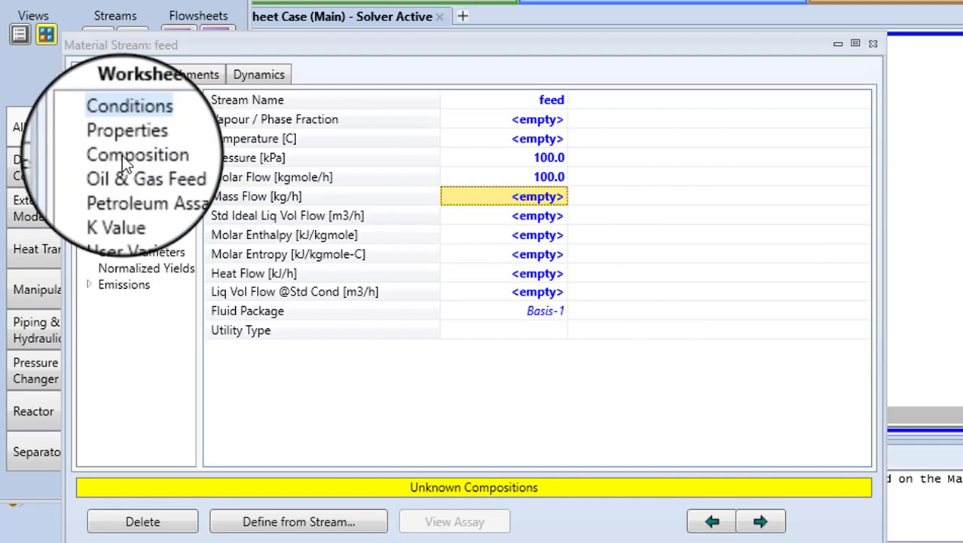
Define the feed stream's composition with mole fractions of 0.5 for H2O and 0.5 for Ethanol
left_click(123, 155)
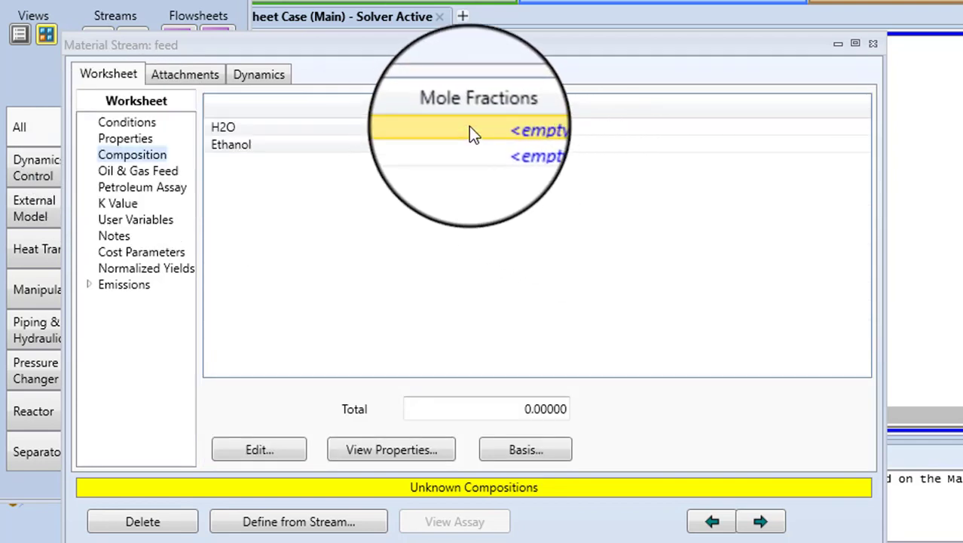
type("0.5")
key("Return")
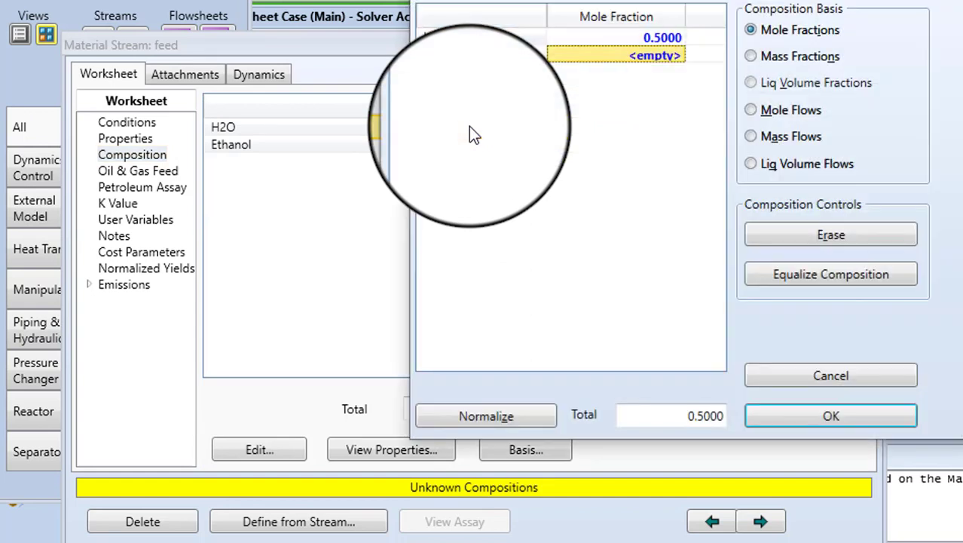
type(".")
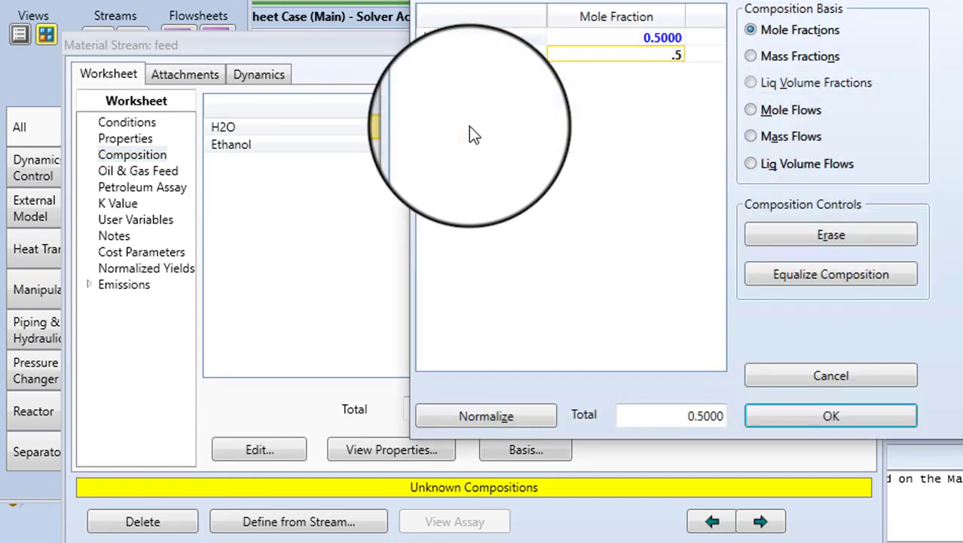
type("5")
key("Return")
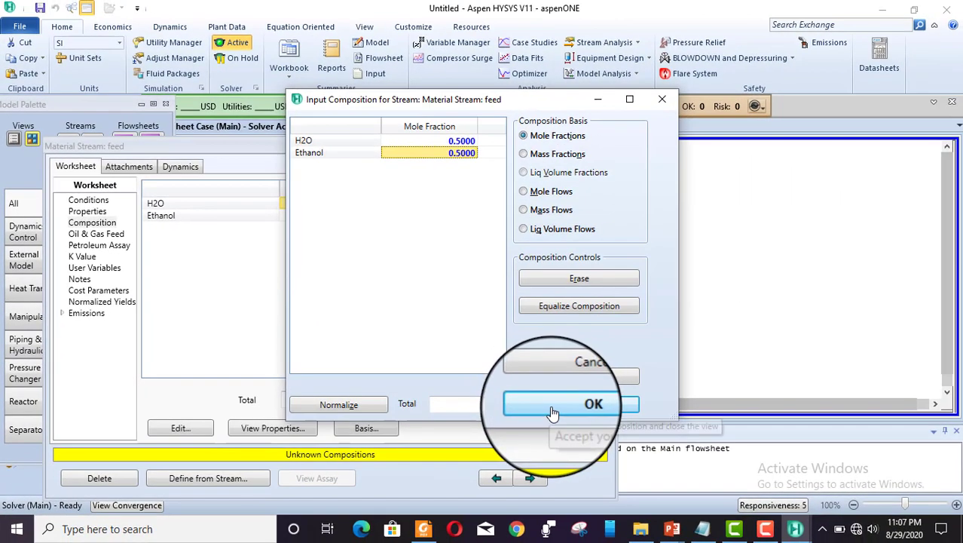
left_click(552, 412)
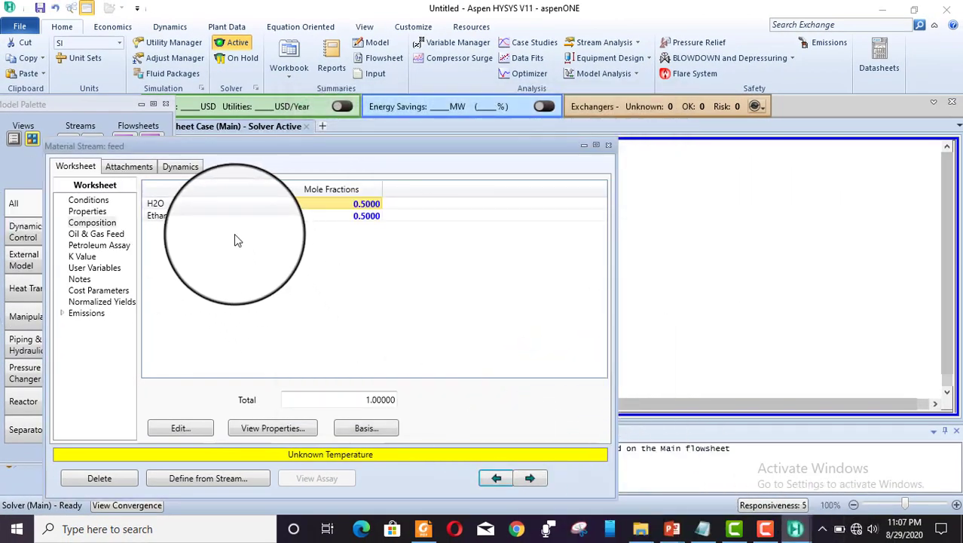
Return to the feed stream's conditions and set its vapour/phase fraction to 0
left_click(89, 201)
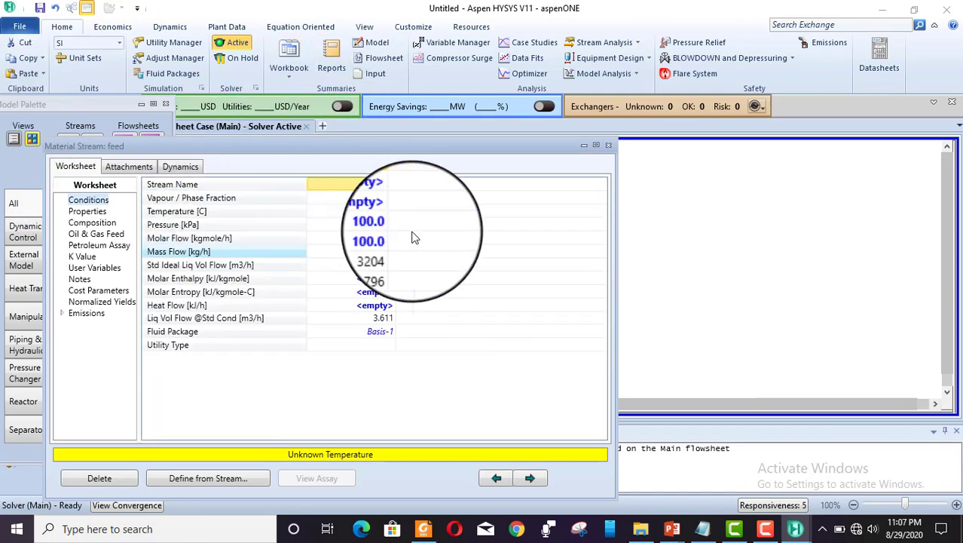
left_click_drag(478, 151, 655, 123)
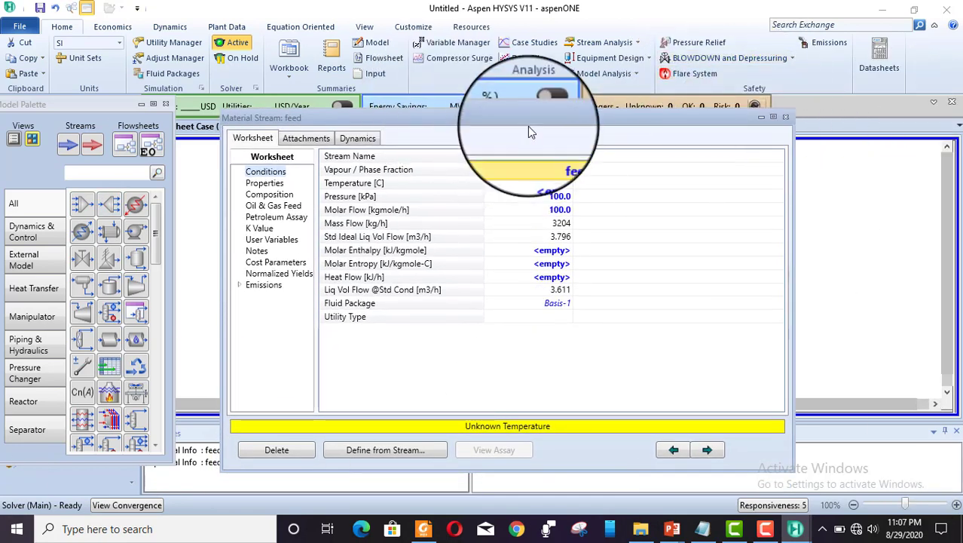
left_click_drag(539, 113, 515, 66)
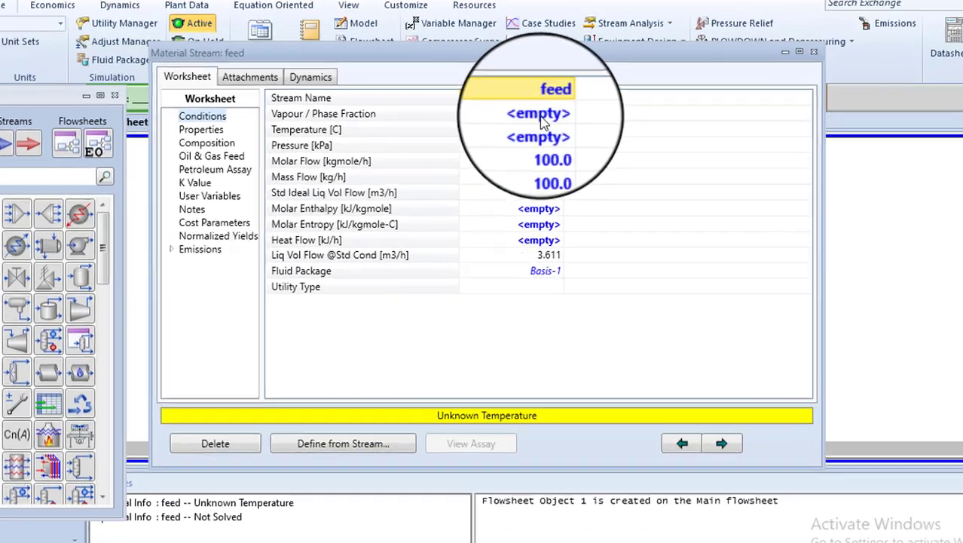
left_click(528, 119)
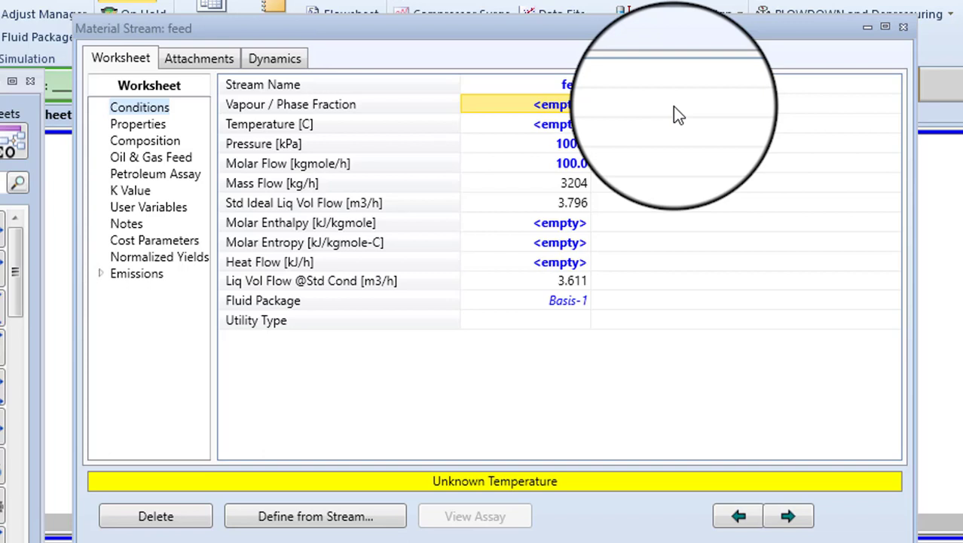
type("0")
key("Return")
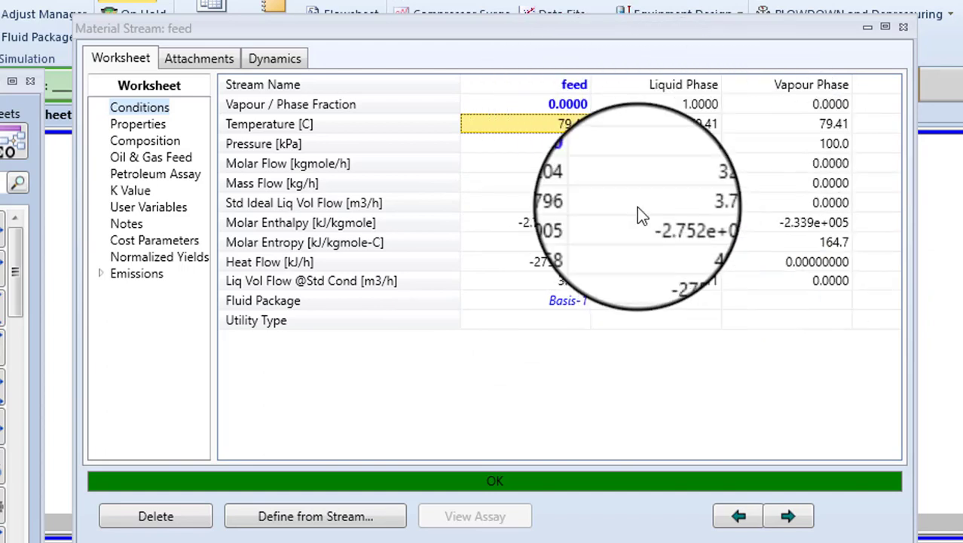
Change the feed stream's vapour/phase fraction to 1 and check the calculated temperature
left_click(566, 104)
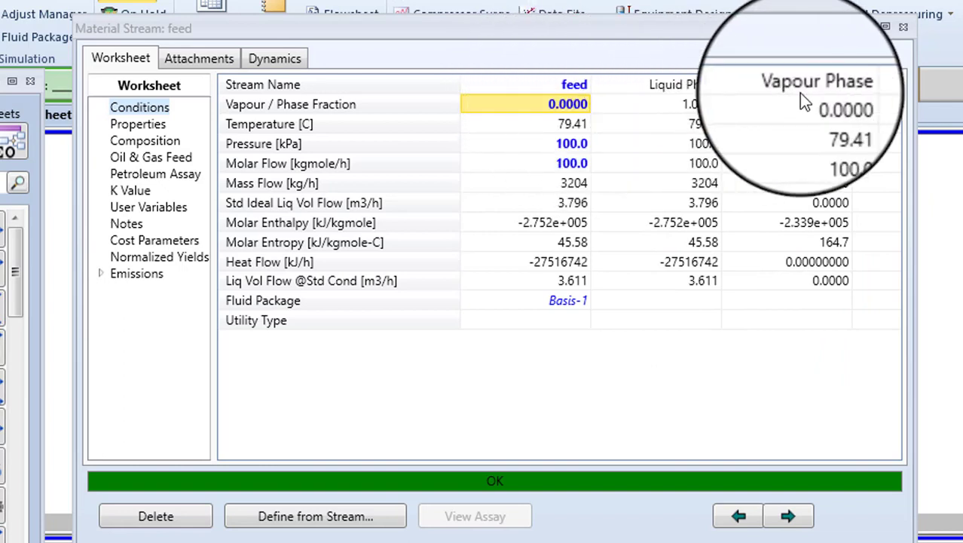
type("1")
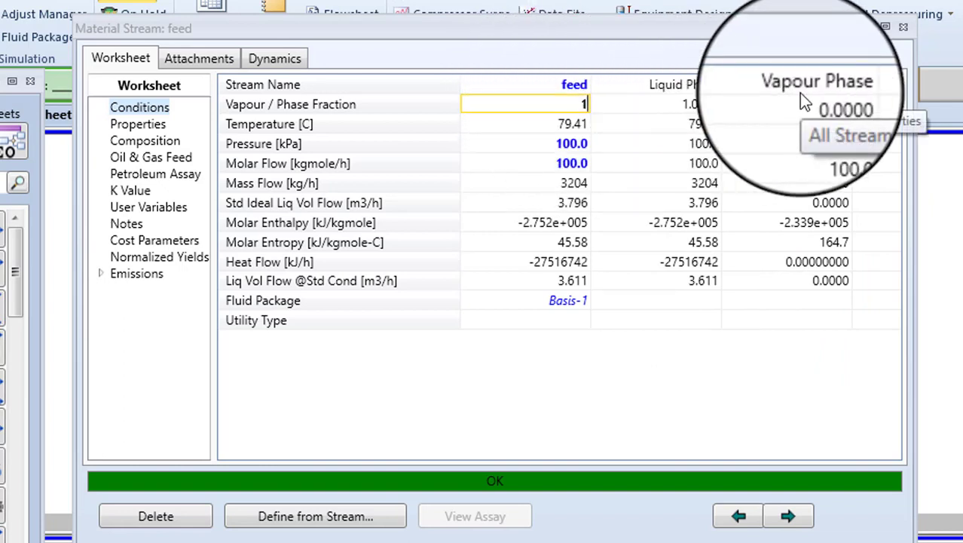
key("Return")
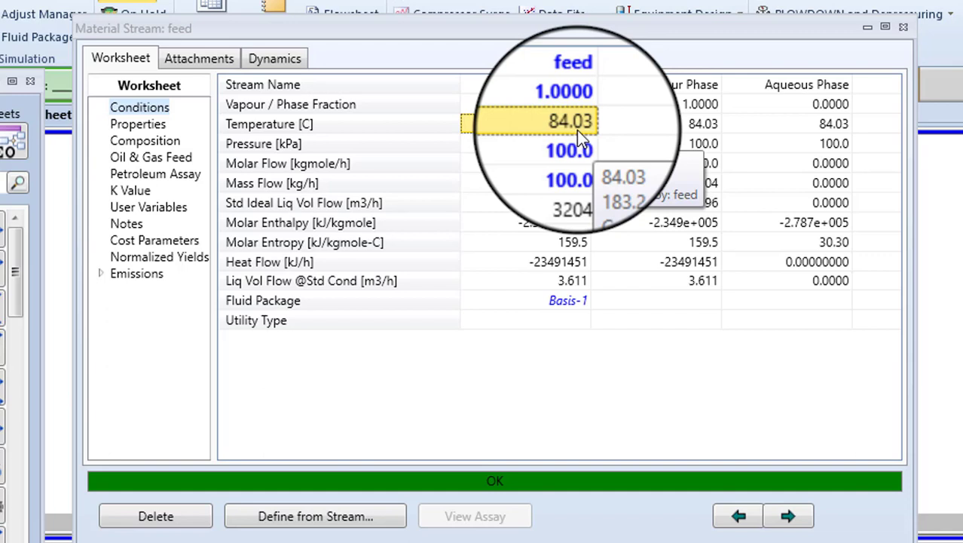
mouse_move(560, 148)
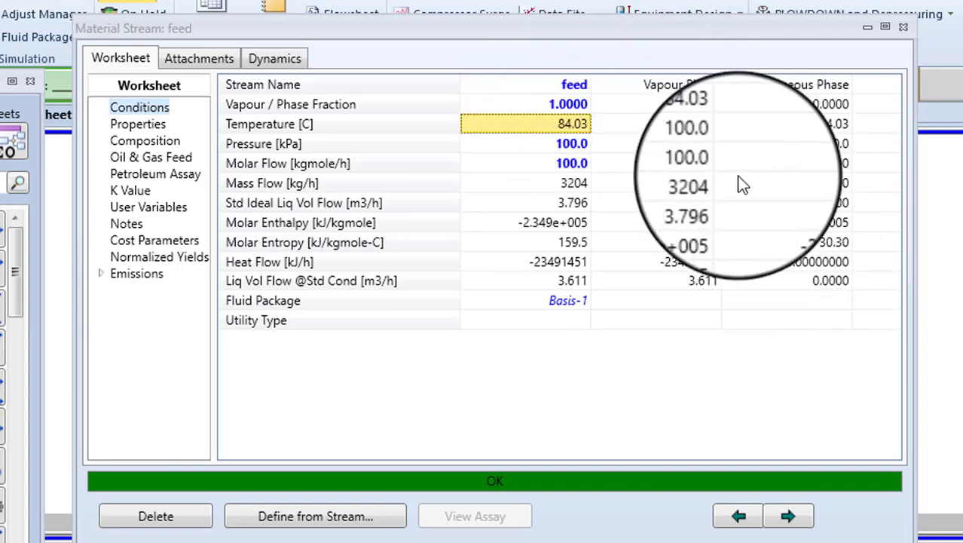
mouse_move(551, 125)
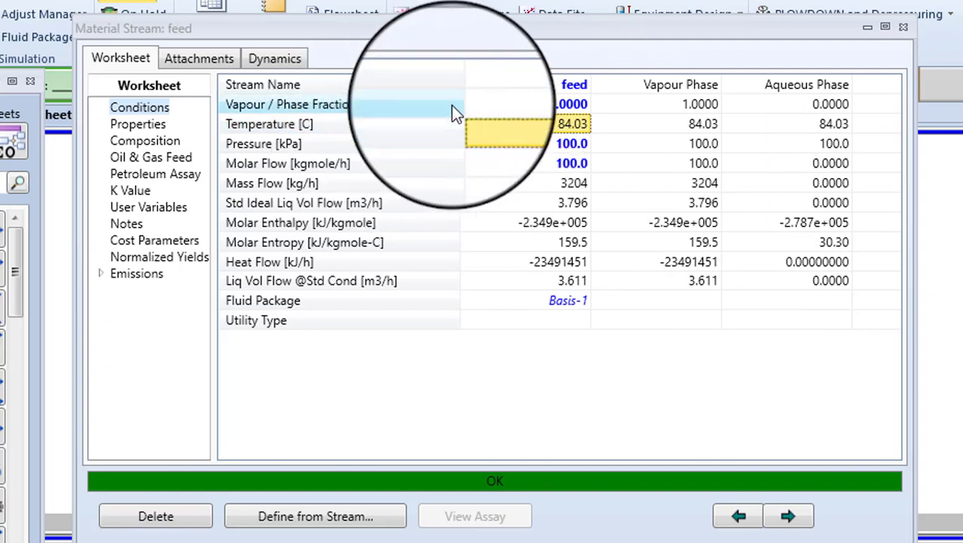
Set the feed stream's vapour/phase fraction back to 0 and examine the liquid phase values
left_click(548, 107)
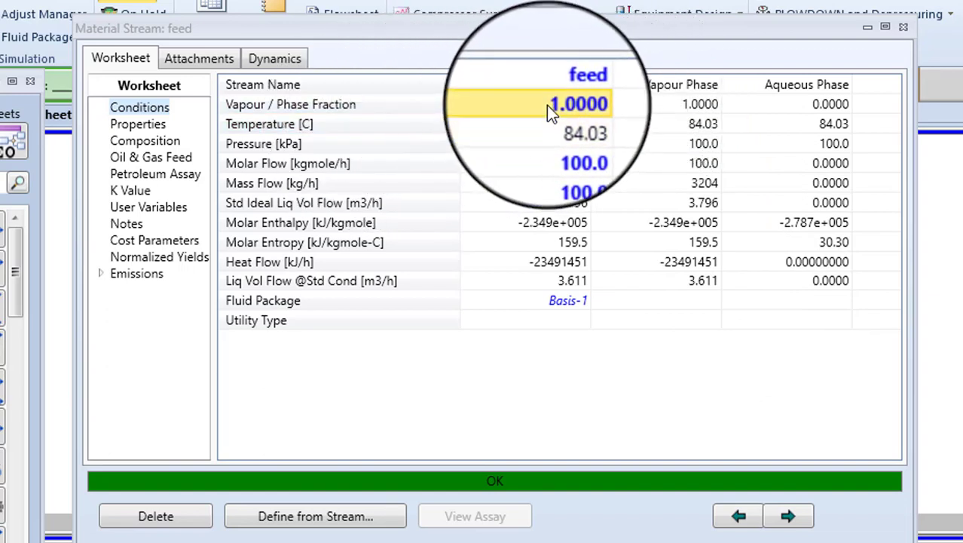
type("0")
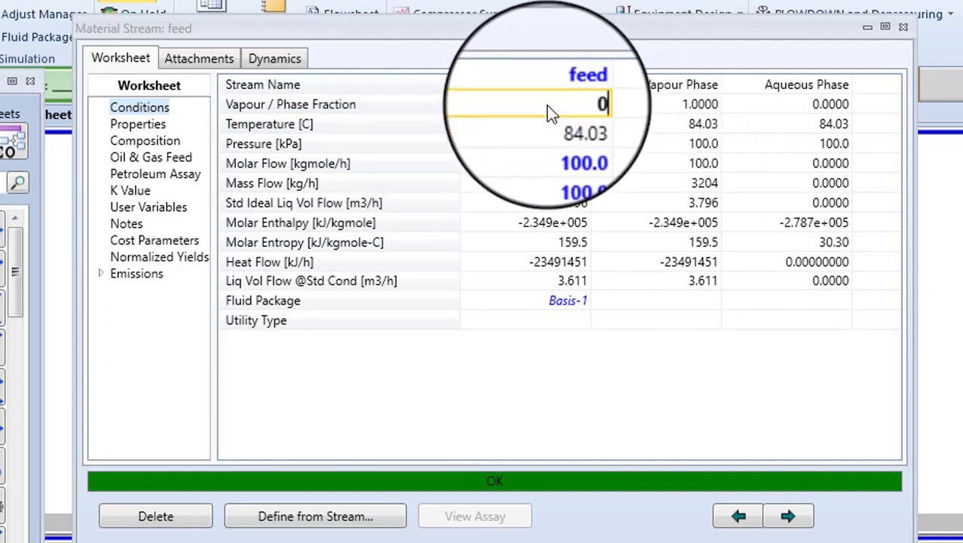
key("Return")
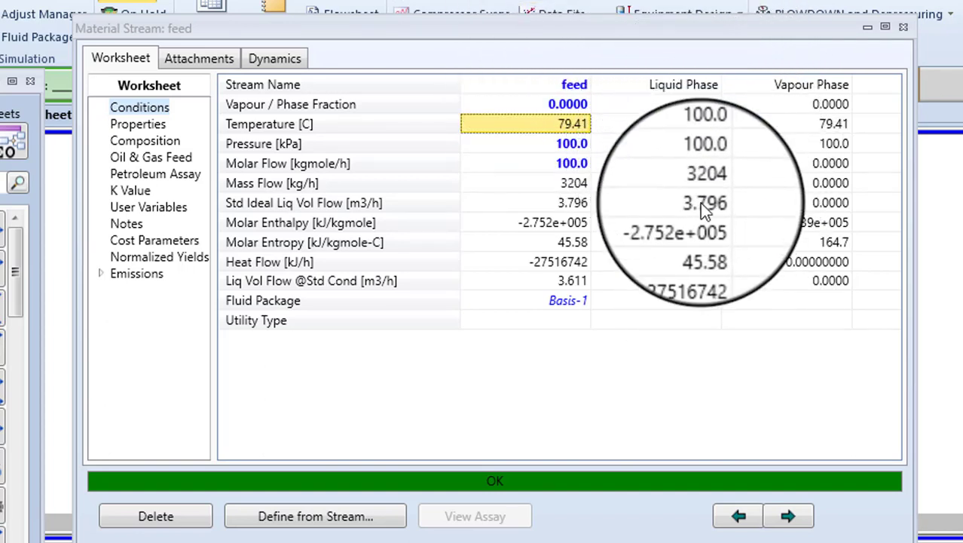
mouse_move(707, 219)
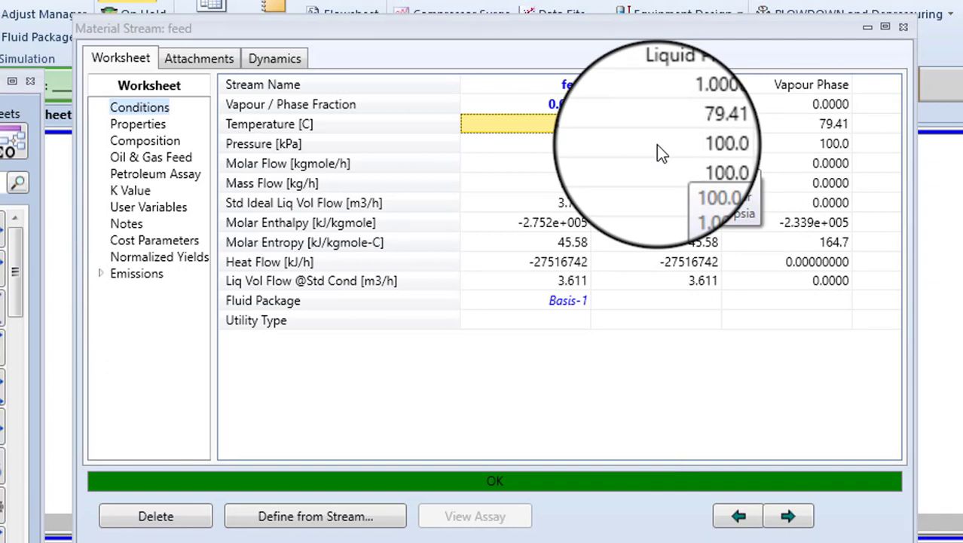
Set the feed stream's vapour/phase fraction to 0.5 and close the stream's properties
left_click(524, 106)
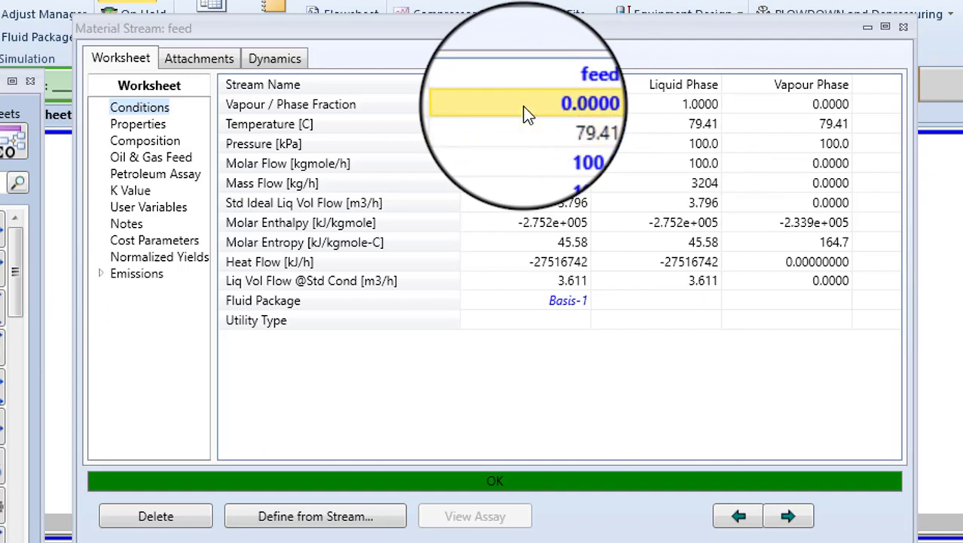
type(".5")
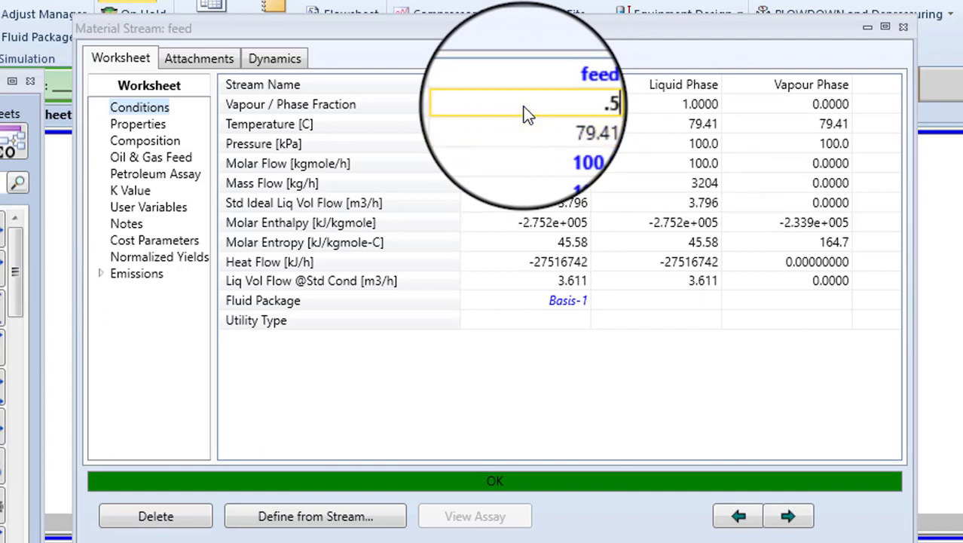
key("Return")
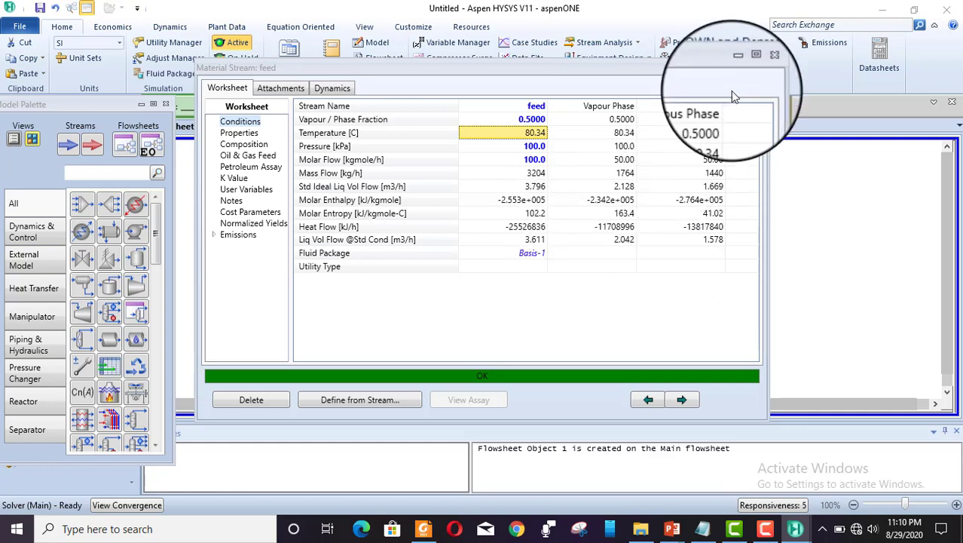
left_click(760, 66)
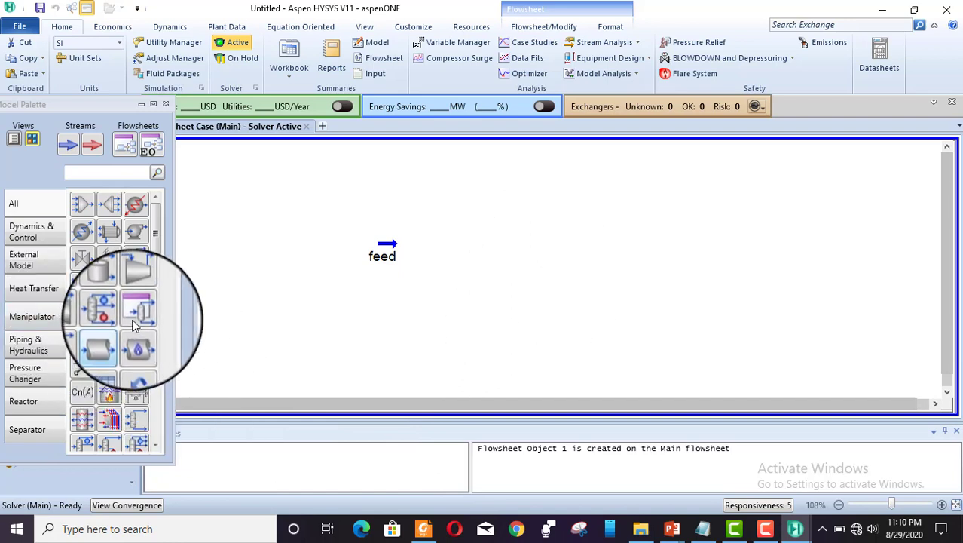
Place a separator beside the feed stream on the flowsheet and connect feed as its inlet
left_click(138, 260)
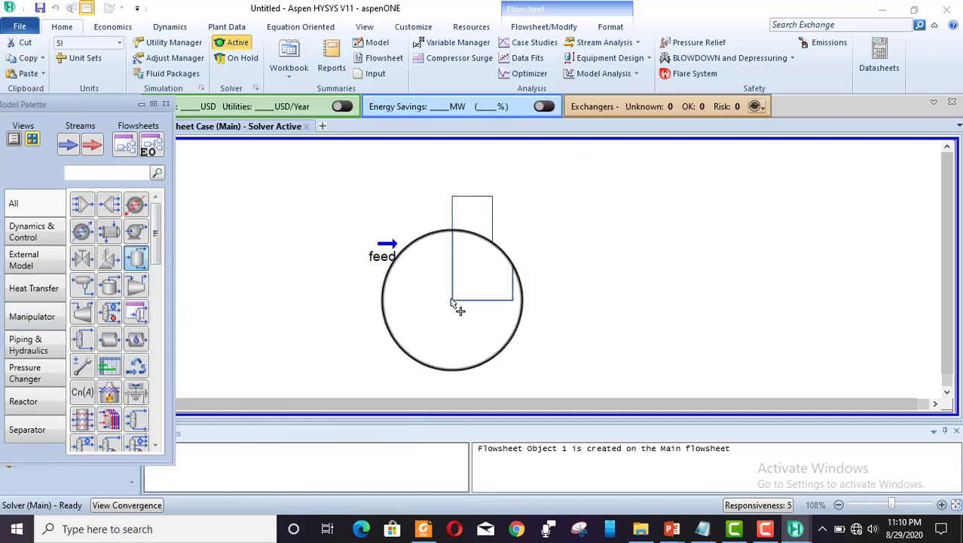
left_click(456, 316)
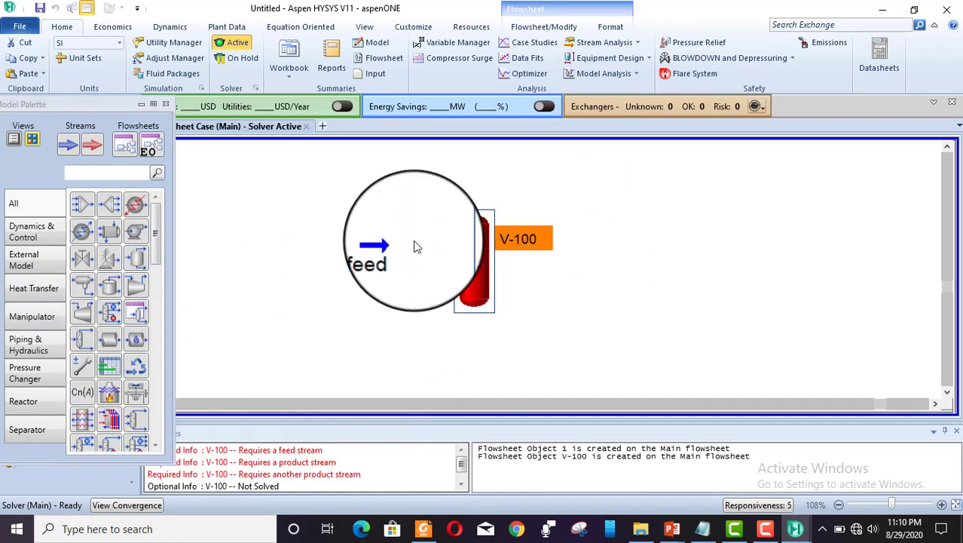
double_click(475, 274)
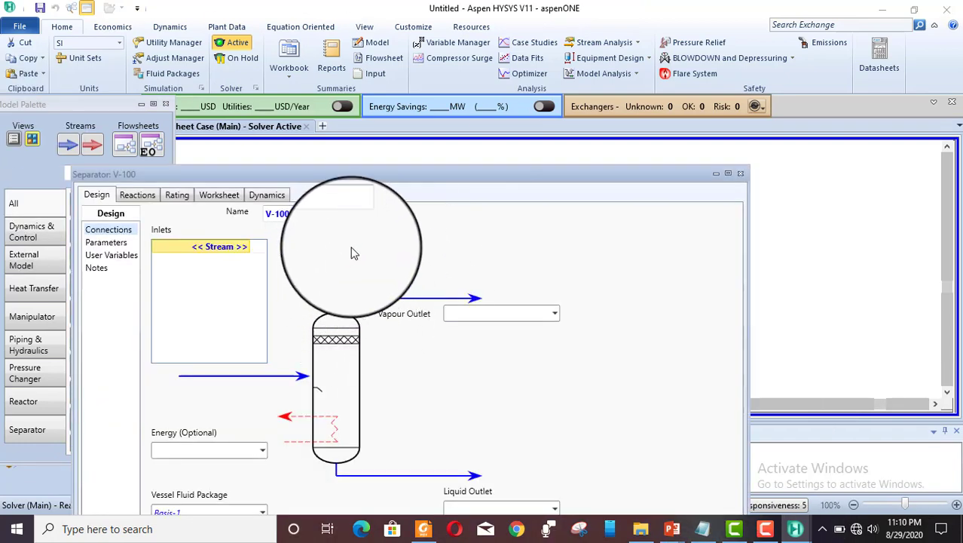
left_click_drag(466, 170, 522, 111)
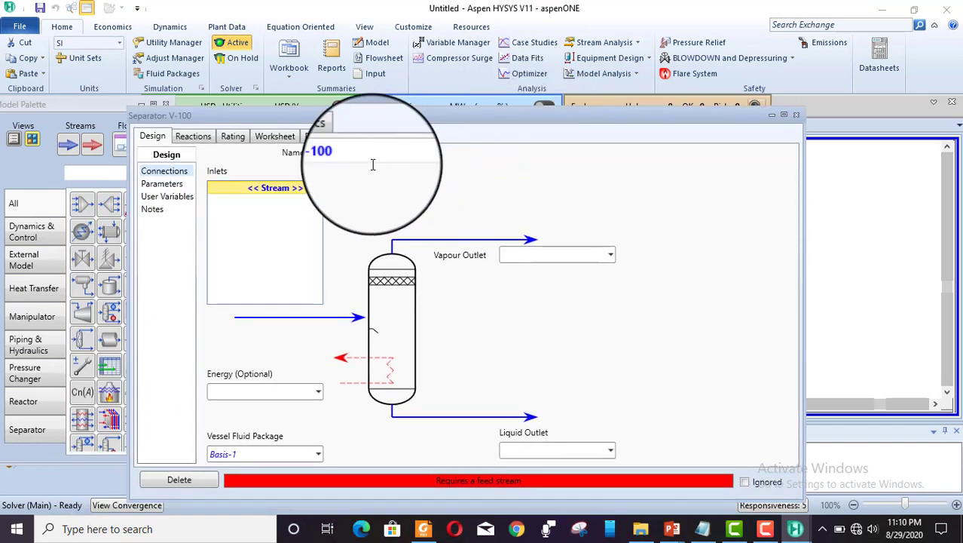
left_click(301, 189)
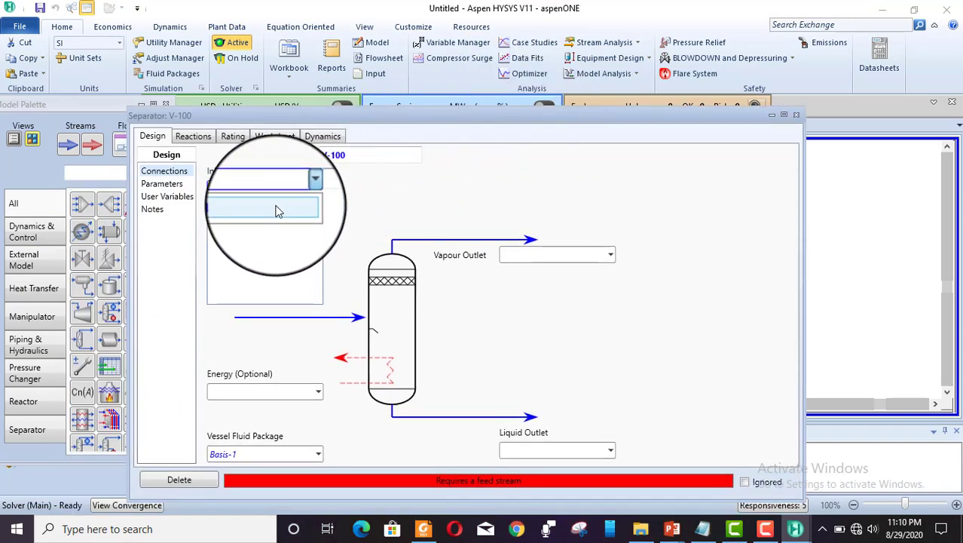
left_click(275, 204)
Create the separator's vapour outlet stream vap and liquid outlet stream liq, and align the feed stream with the separator inlet
left_click(504, 259)
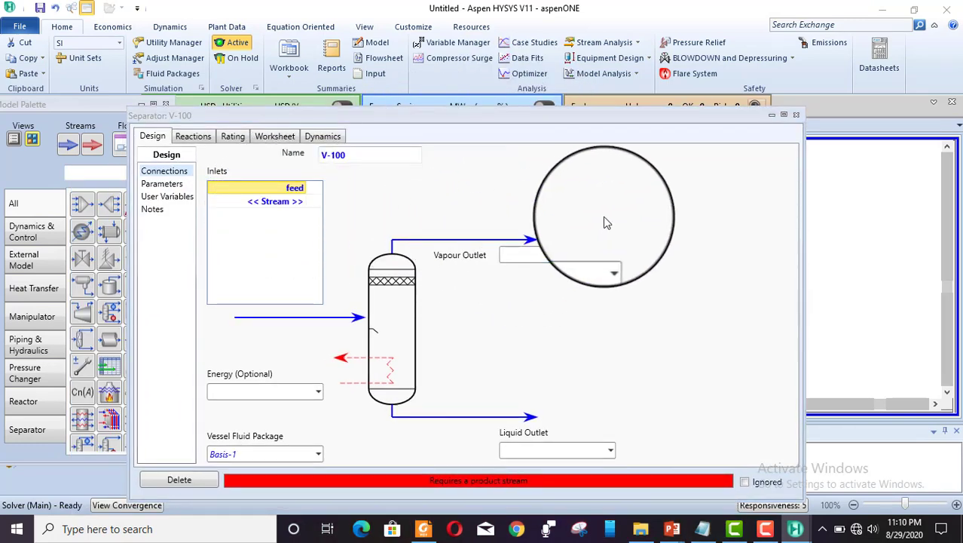
type("vap")
left_click(544, 451)
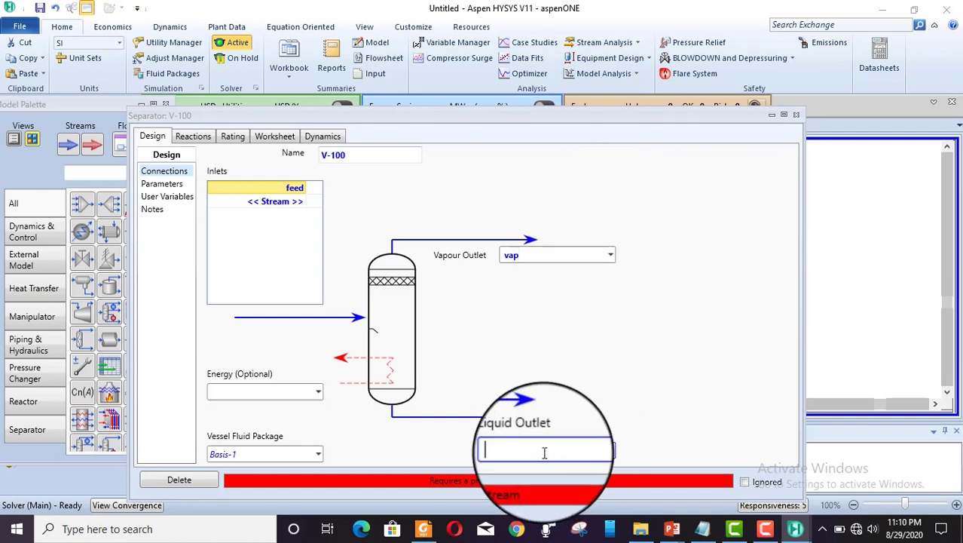
type("liq")
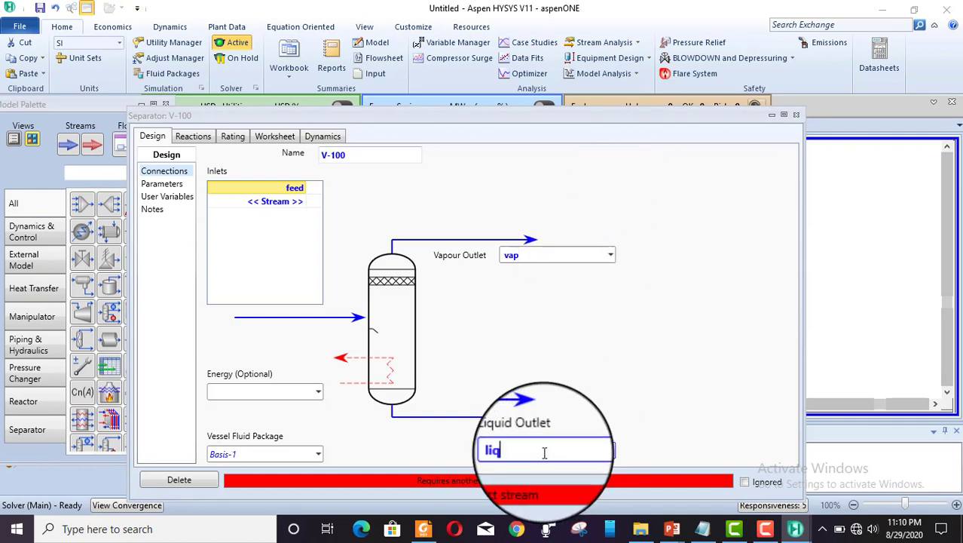
key("Return")
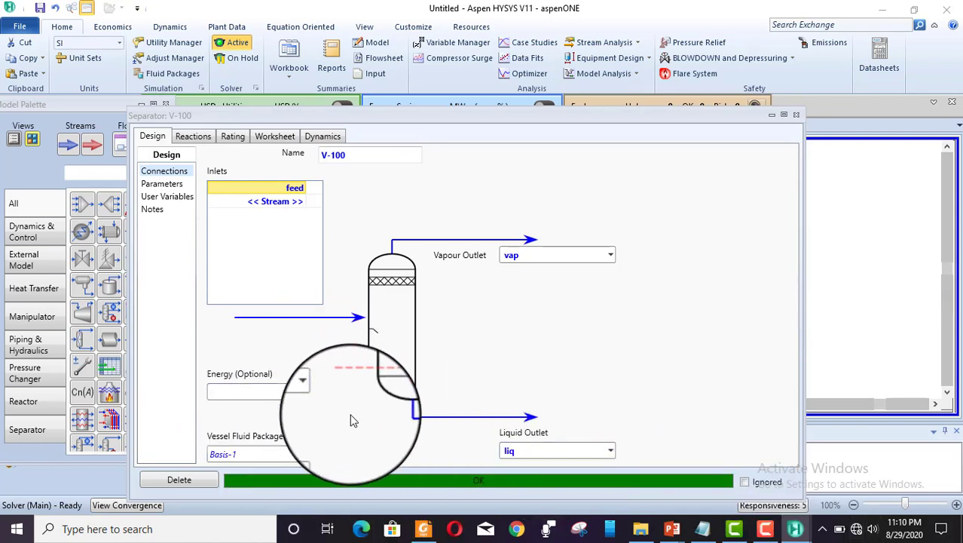
left_click_drag(515, 121, 560, 86)
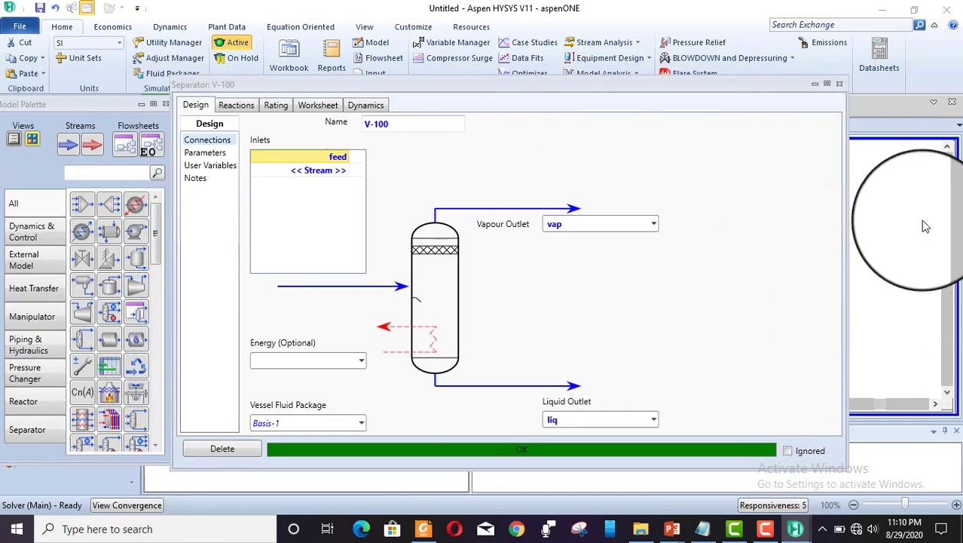
left_click(841, 85)
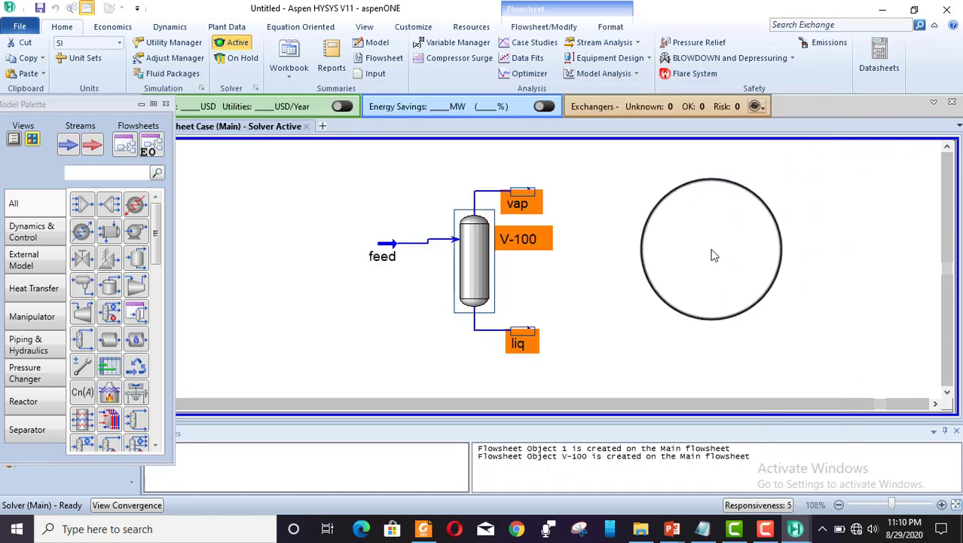
left_click(387, 246)
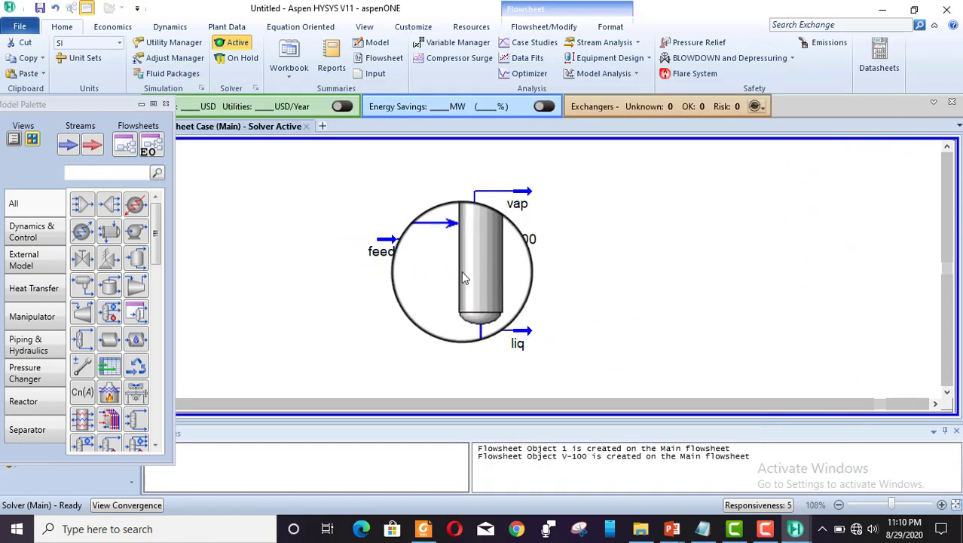
Examine the conditions and compositions of the feed, liq and vap streams in the separator's worksheet, then close its properties
double_click(472, 249)
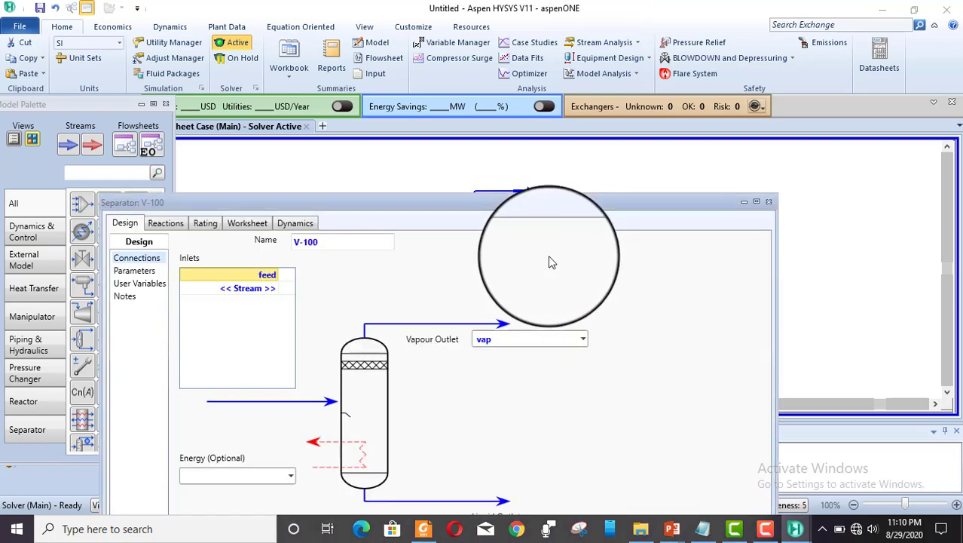
left_click(248, 223)
left_click_drag(414, 200, 502, 67)
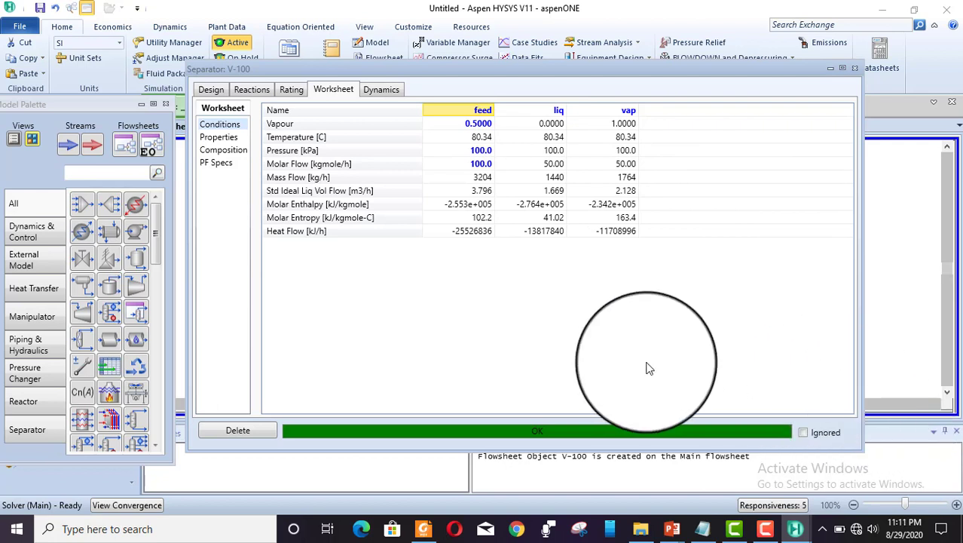
left_click(220, 149)
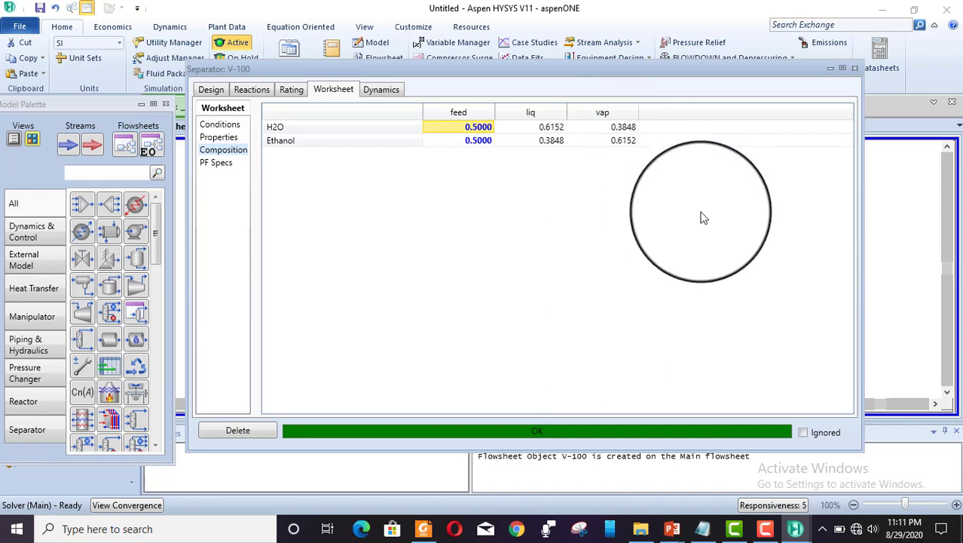
left_click(211, 90)
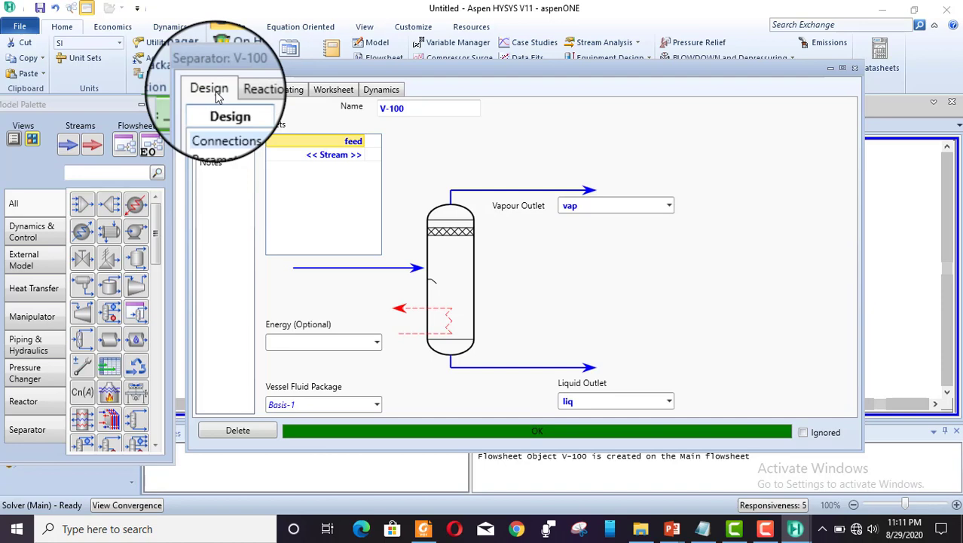
left_click(332, 90)
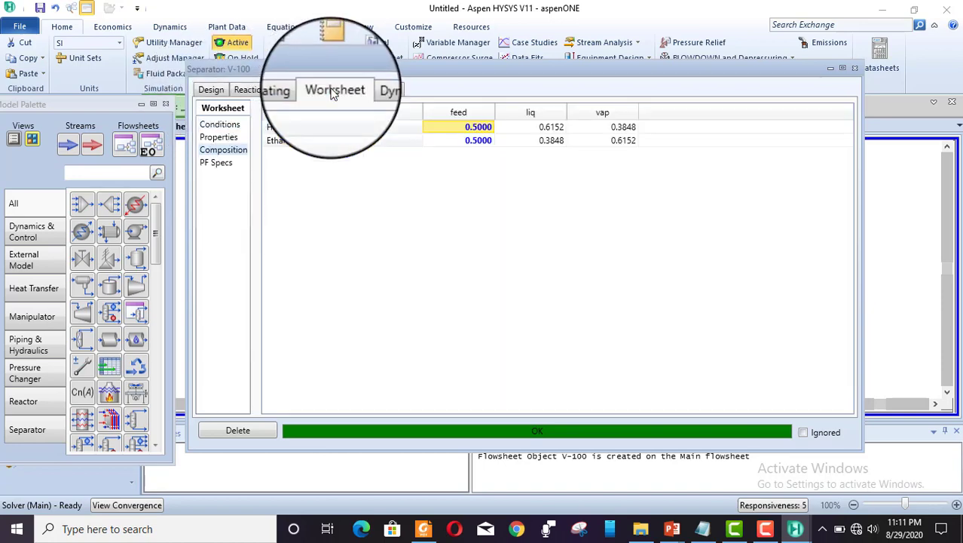
left_click(219, 124)
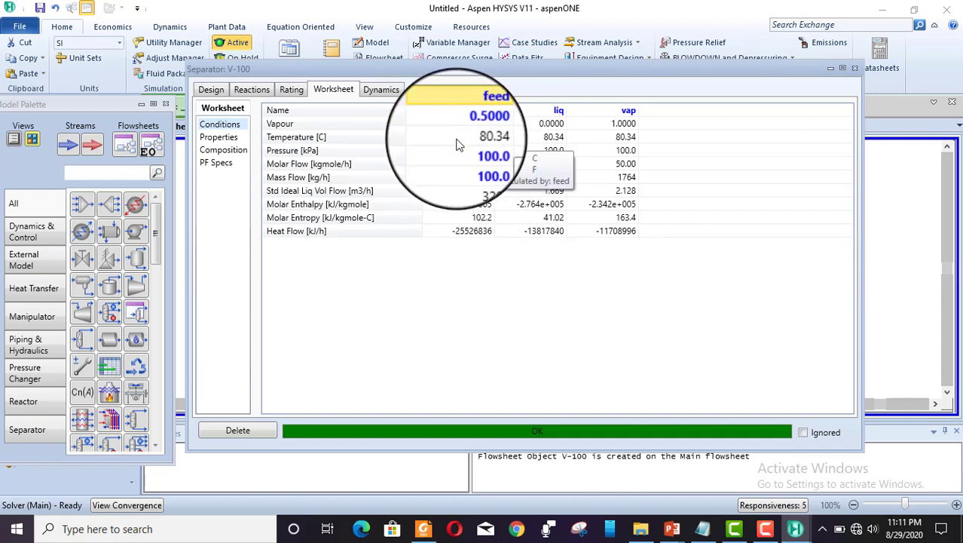
left_click(211, 89)
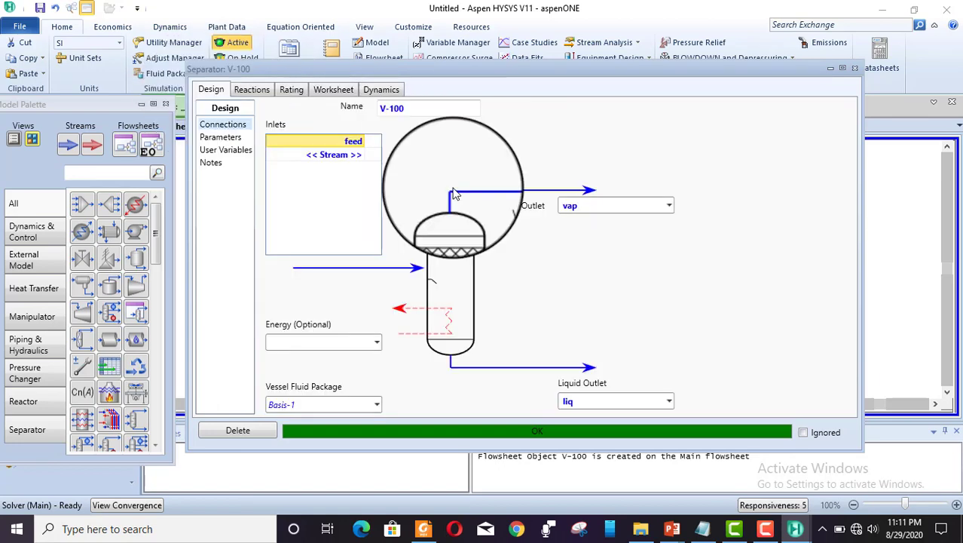
left_click(333, 89)
left_click(227, 149)
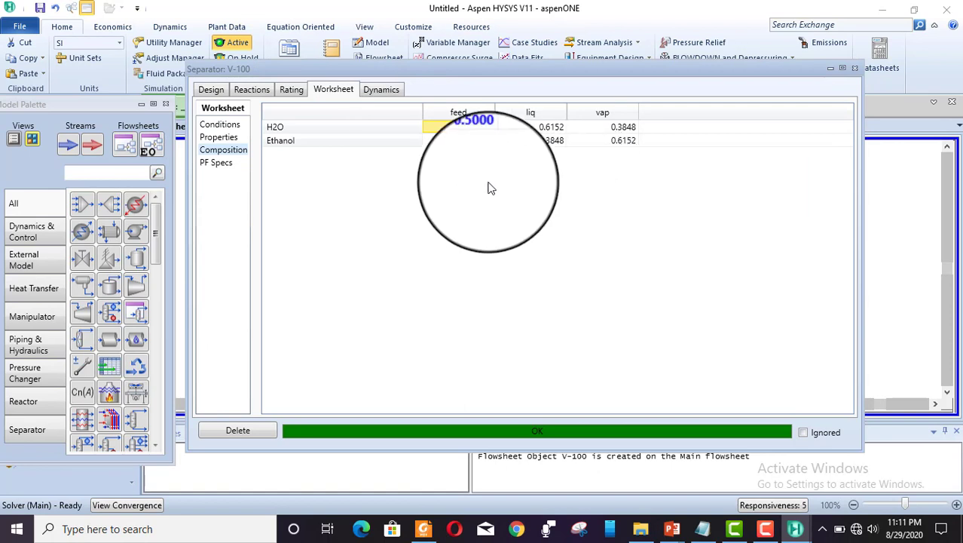
left_click(855, 69)
left_click(720, 253)
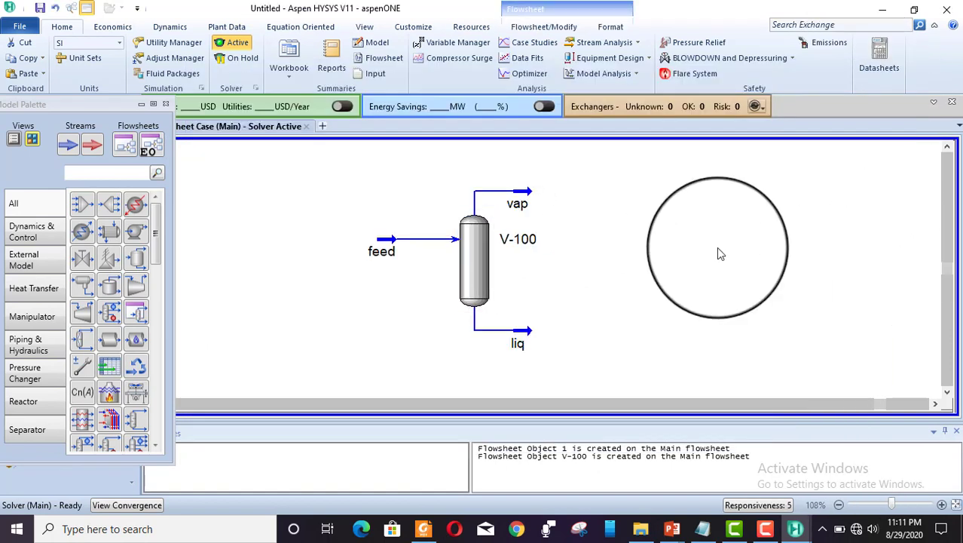
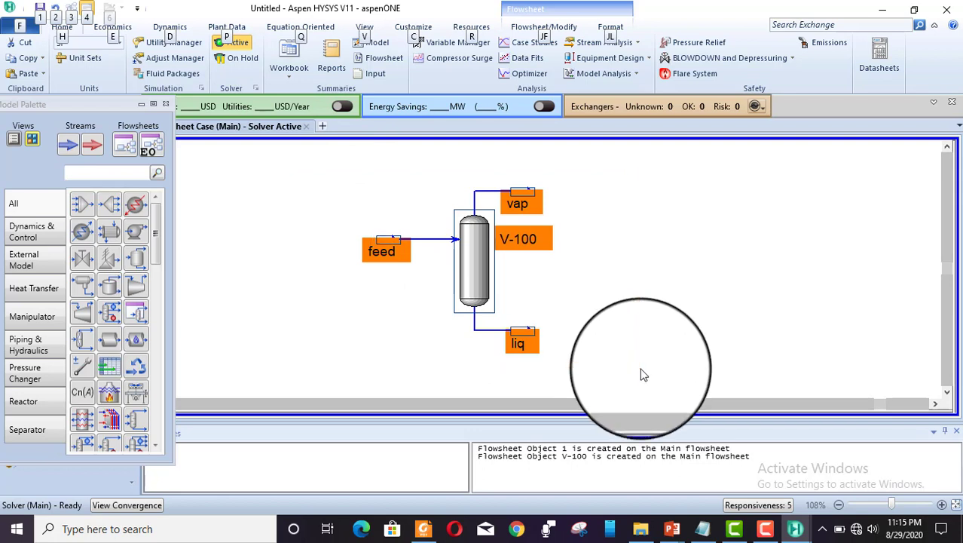
Delete the separator and the feed, vap and liq streams from the flowsheet, and close the model palette
key("Delete")
key("Return")
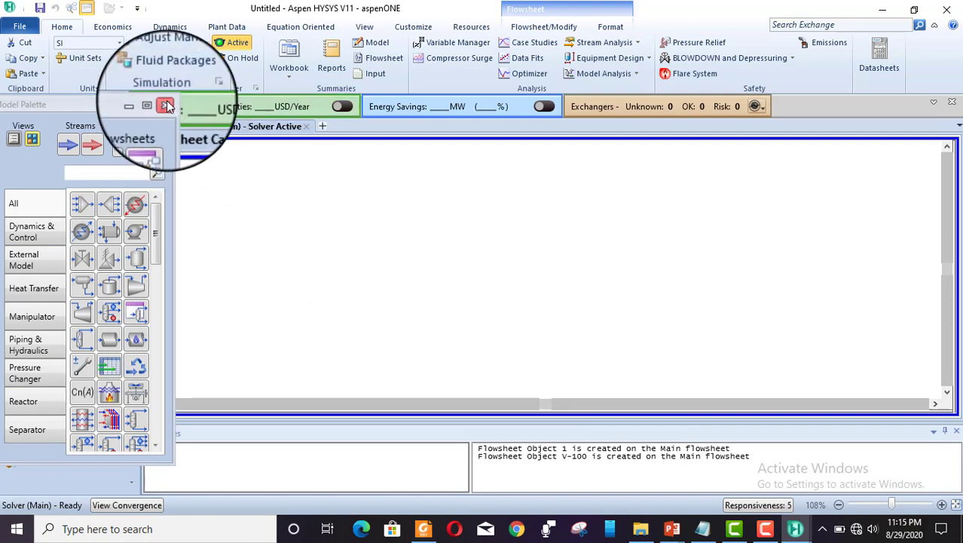
left_click(167, 105)
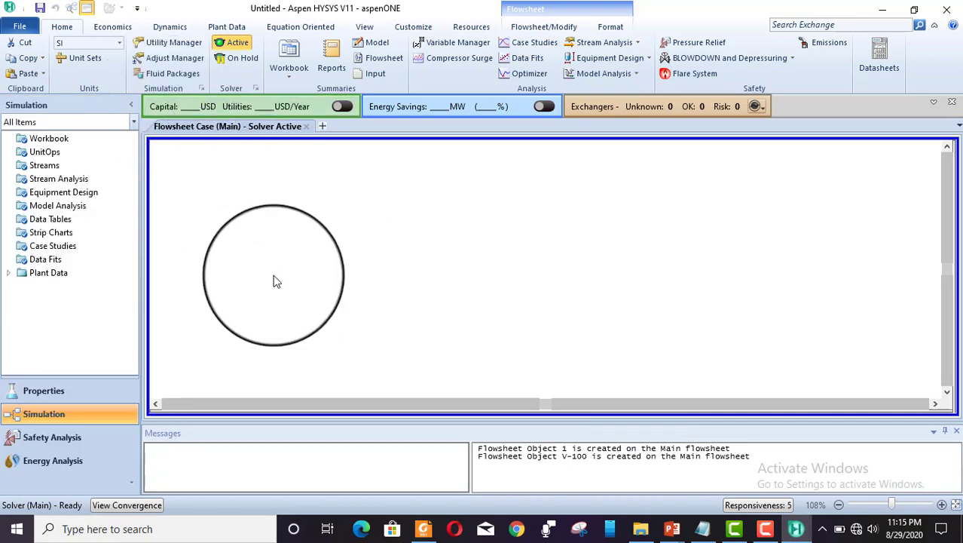
Return to the properties environment and remove H2O and Ethanol from Component List - 1
left_click(81, 400)
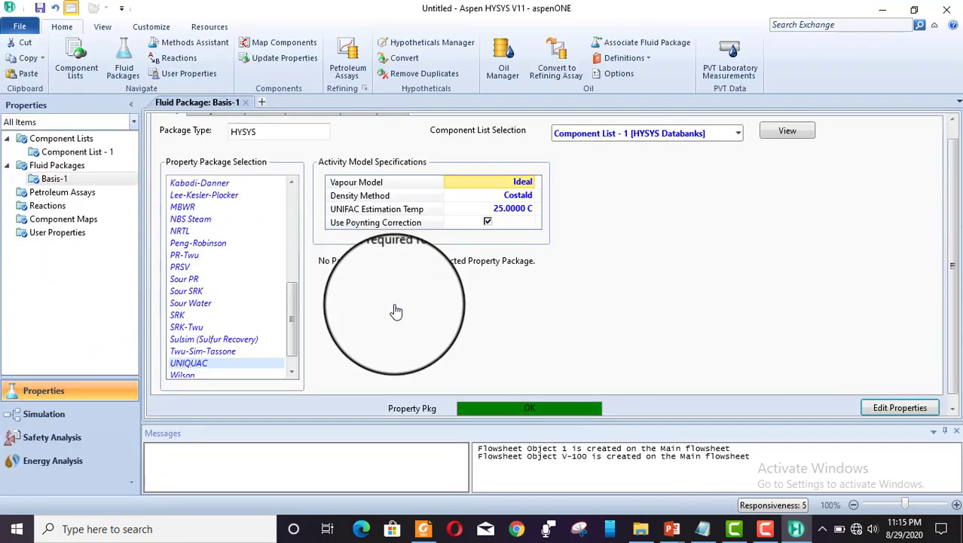
double_click(98, 152)
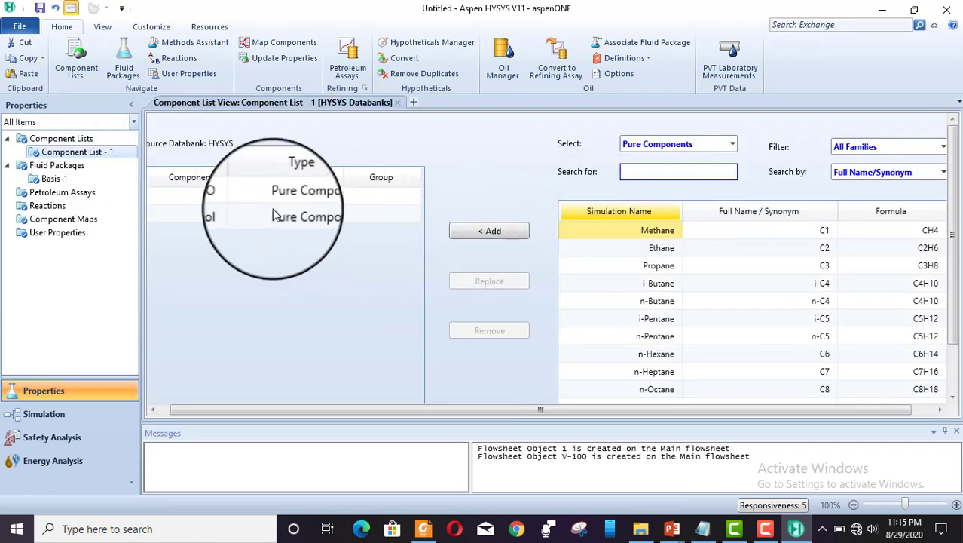
left_click(226, 195)
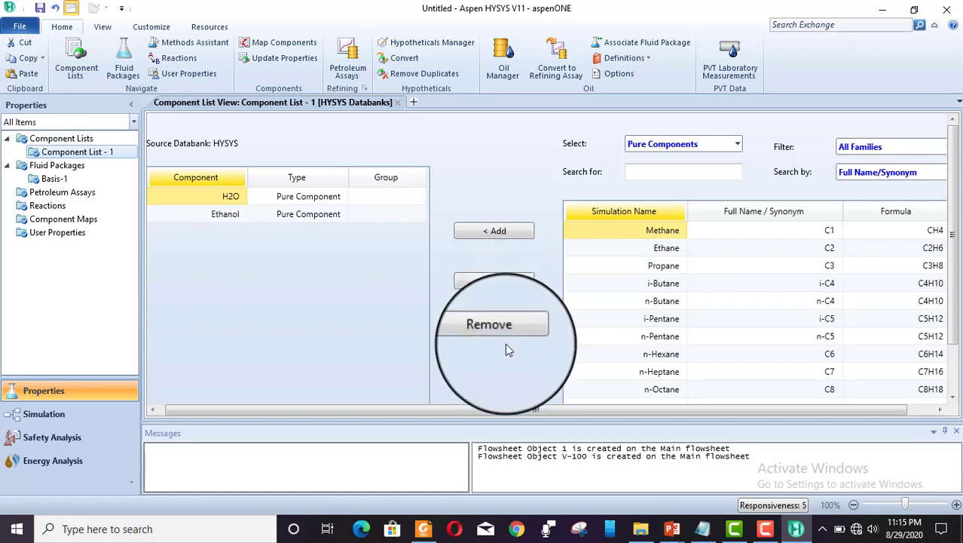
left_click(497, 332)
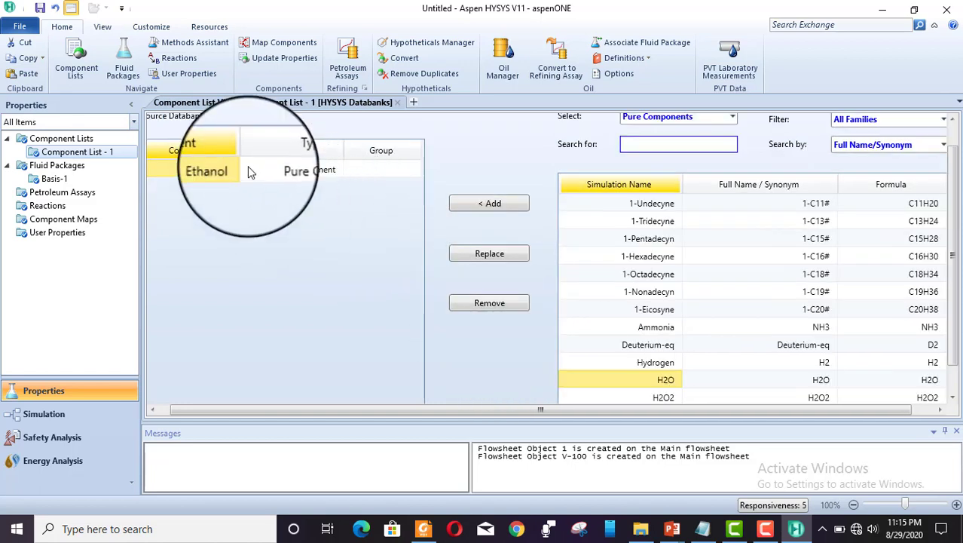
left_click(470, 304)
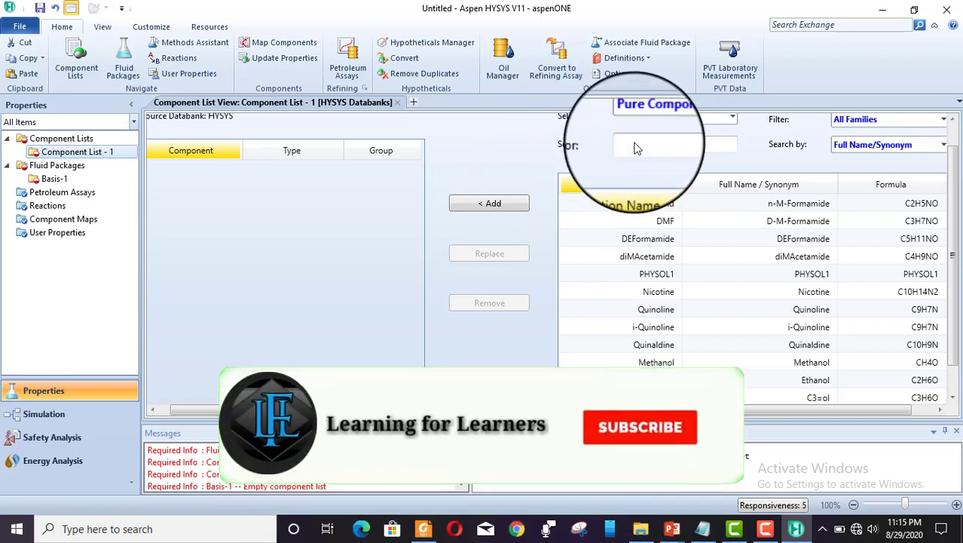
Add the pure components Propane, n-Butane, n-Pentane and n-Hexane to Component List - 1
left_click(636, 143)
type("e")
key("BackSpace")
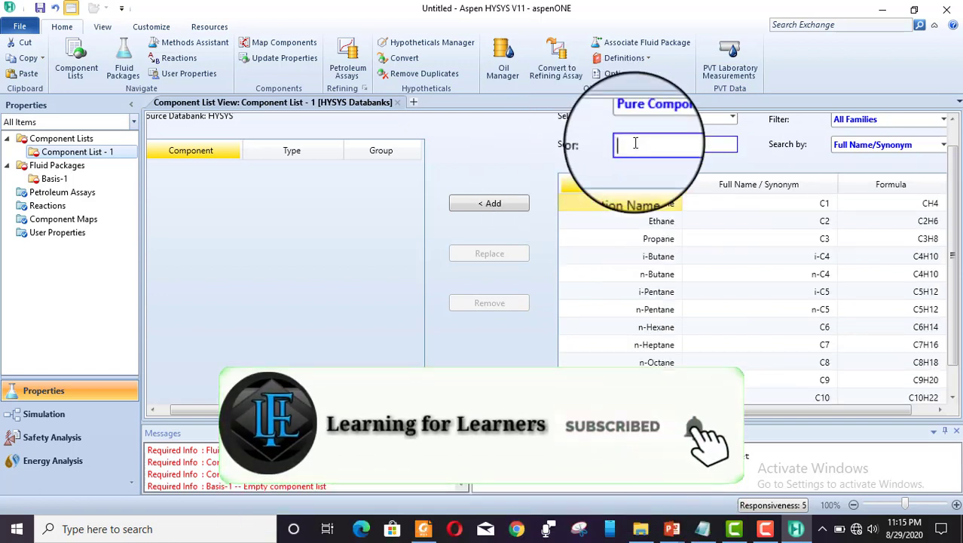
left_click(638, 243)
left_click(486, 204)
left_click(636, 239)
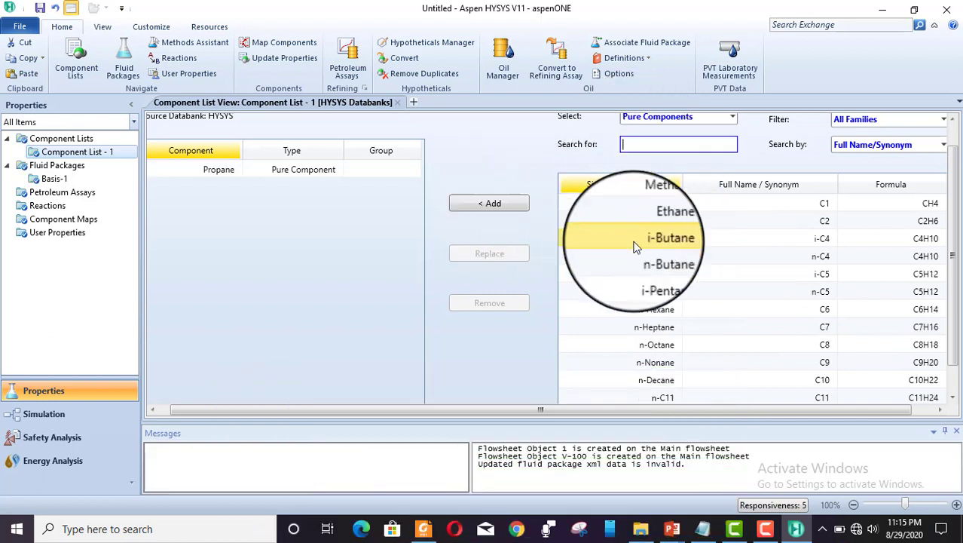
left_click(654, 257)
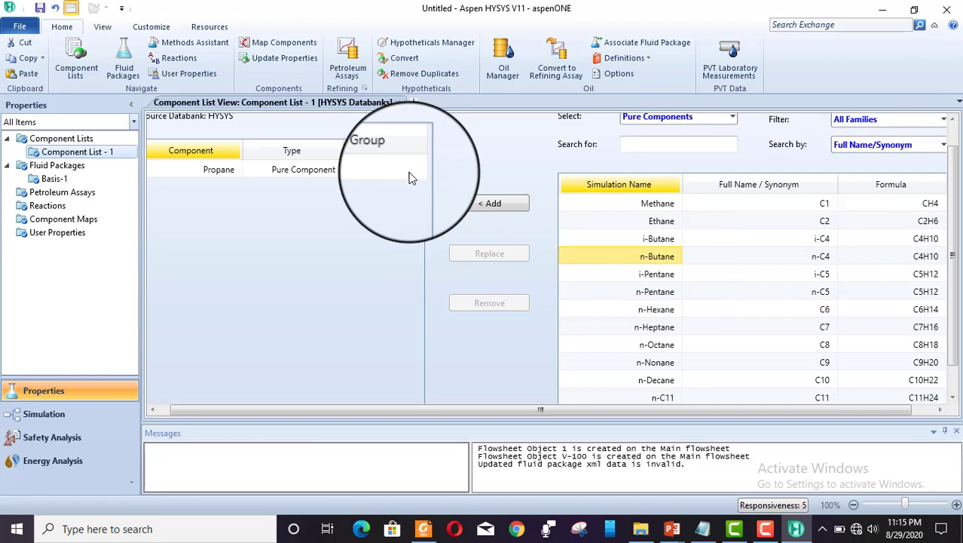
left_click(489, 205)
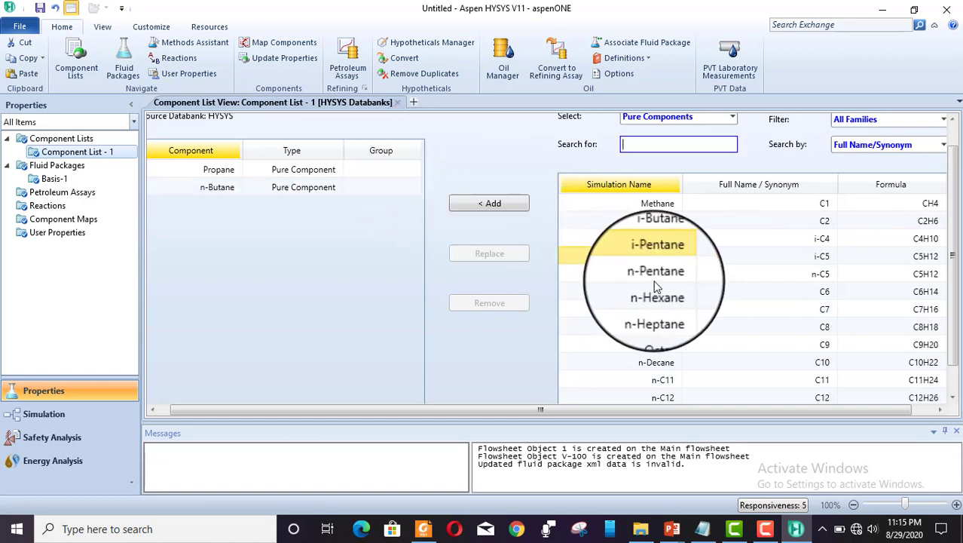
left_click(658, 276)
left_click(497, 205)
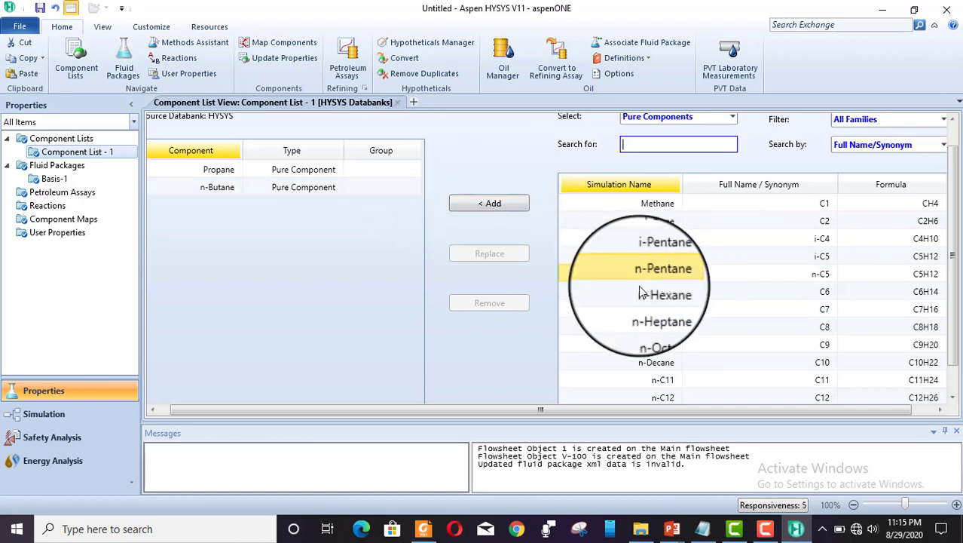
left_click(494, 211)
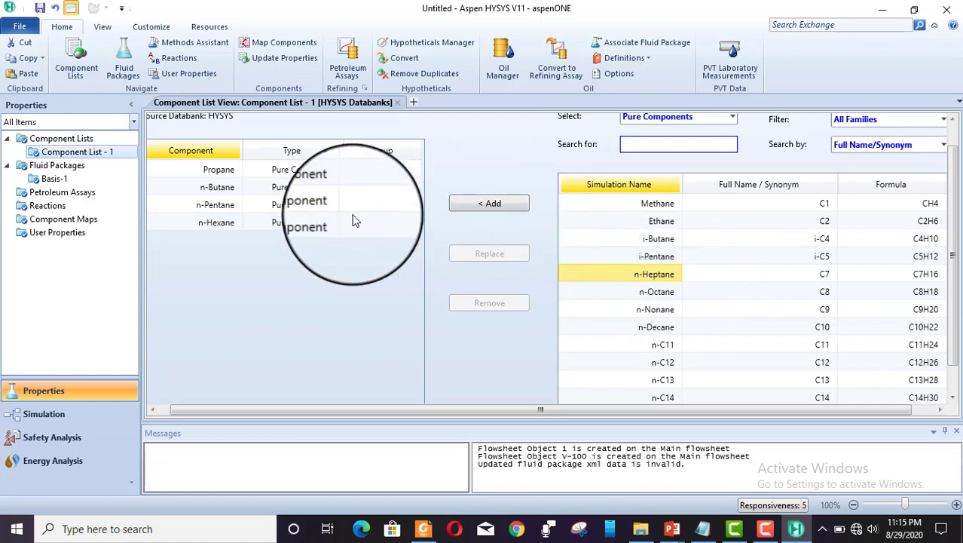
Change the property package of fluid package Basis-1 to Peng-Robinson
double_click(79, 178)
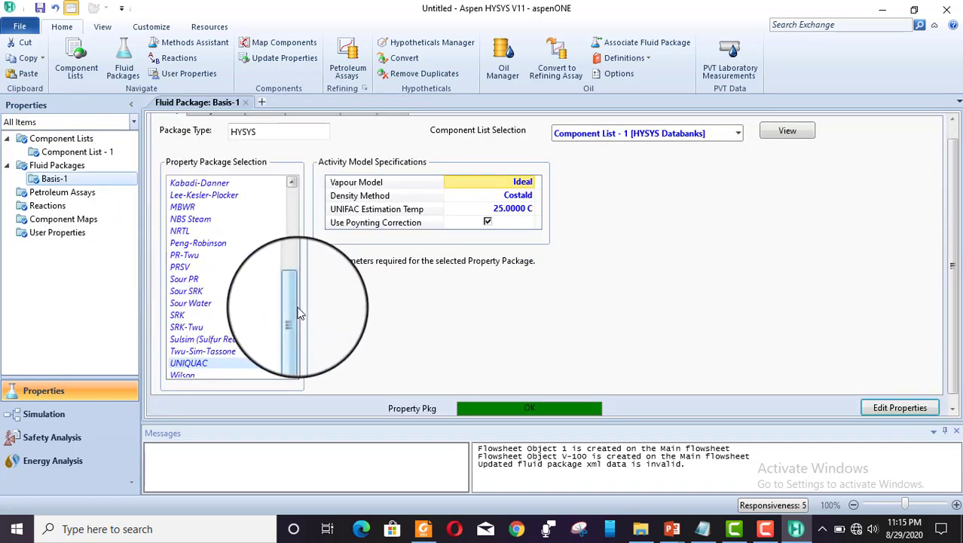
left_click_drag(295, 307, 294, 290)
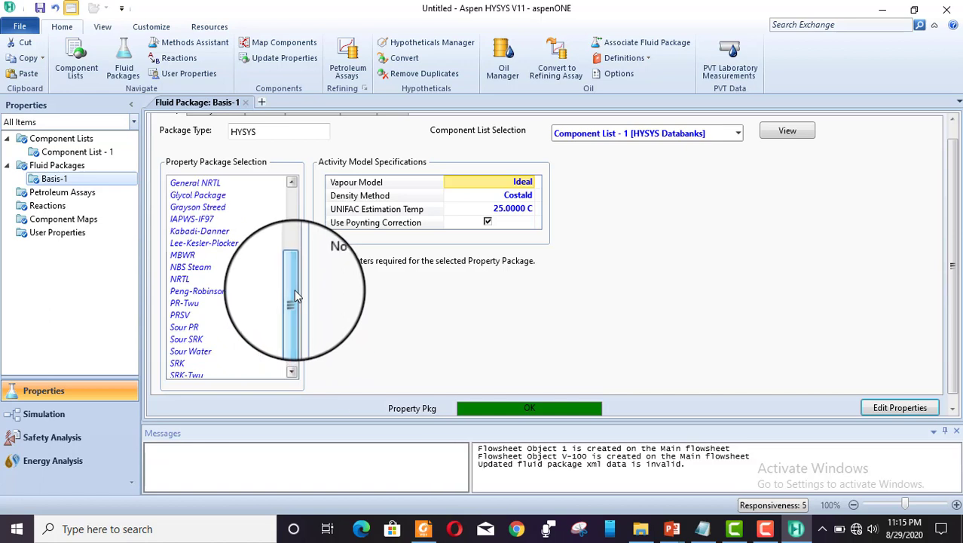
left_click(213, 294)
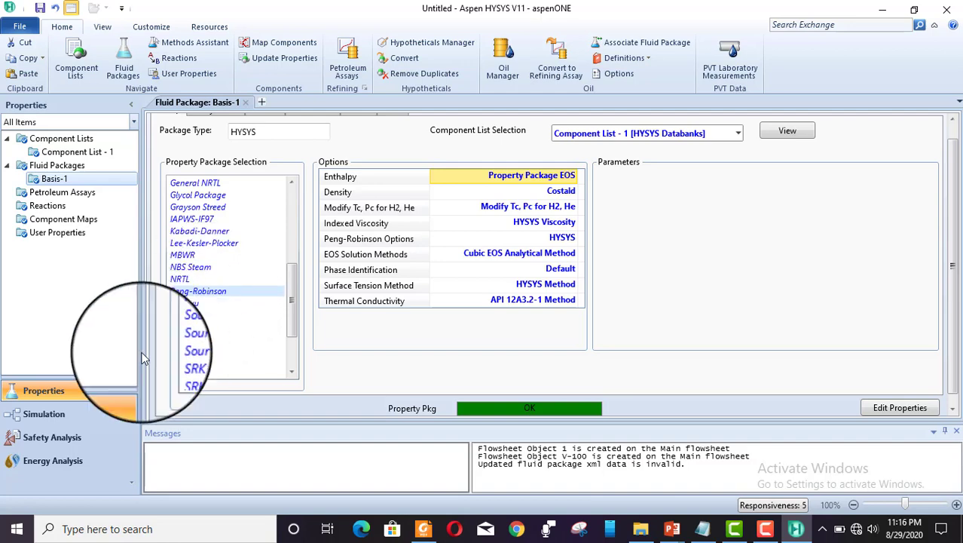
Return to the simulation environment and display the model palette again
left_click(98, 421)
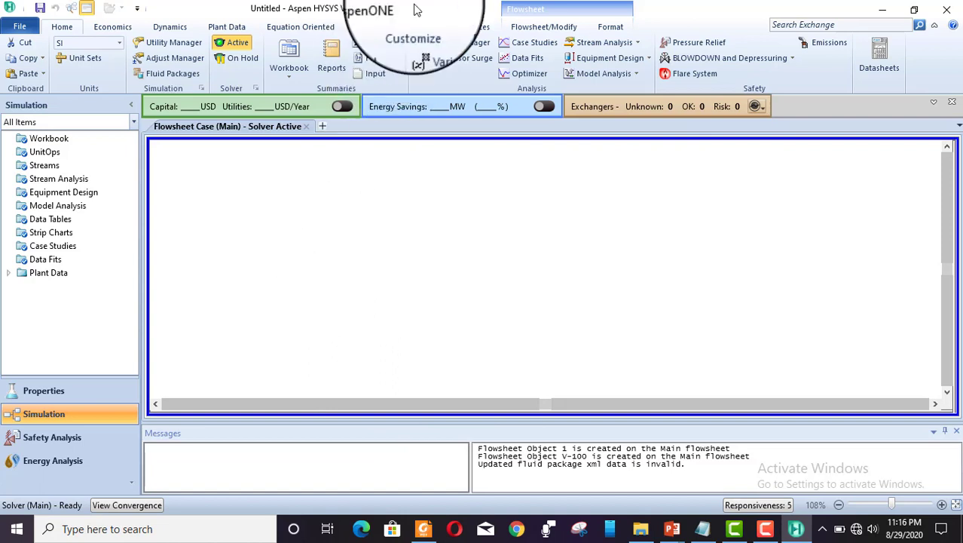
left_click(550, 24)
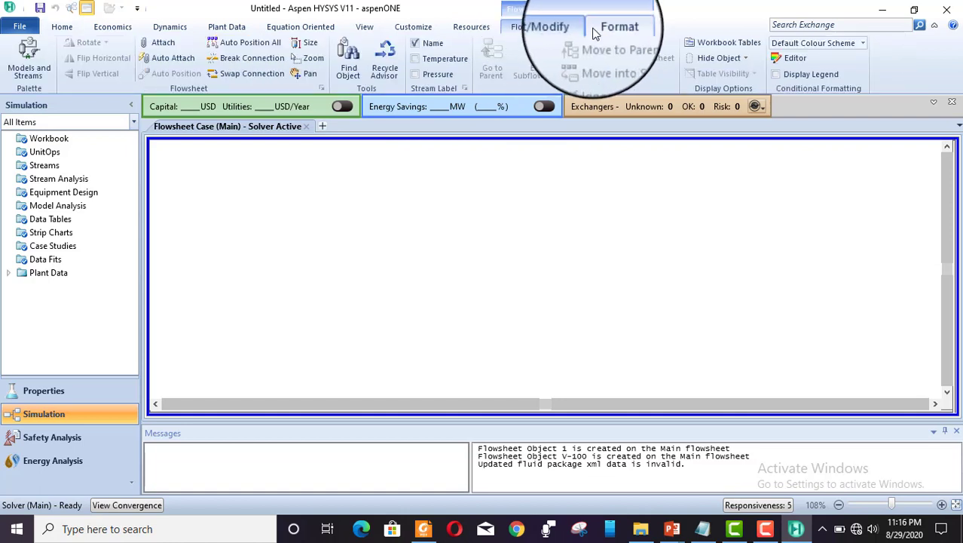
left_click(622, 27)
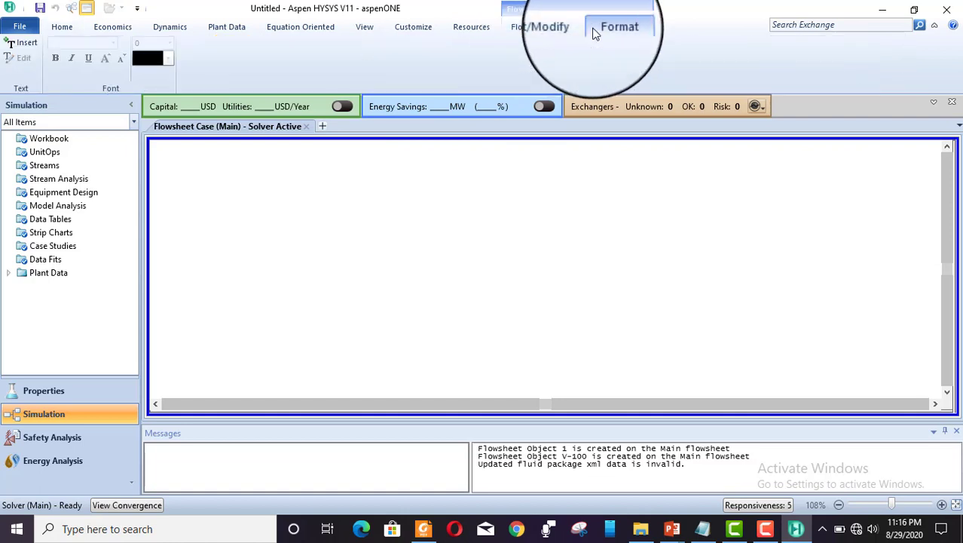
left_click(363, 29)
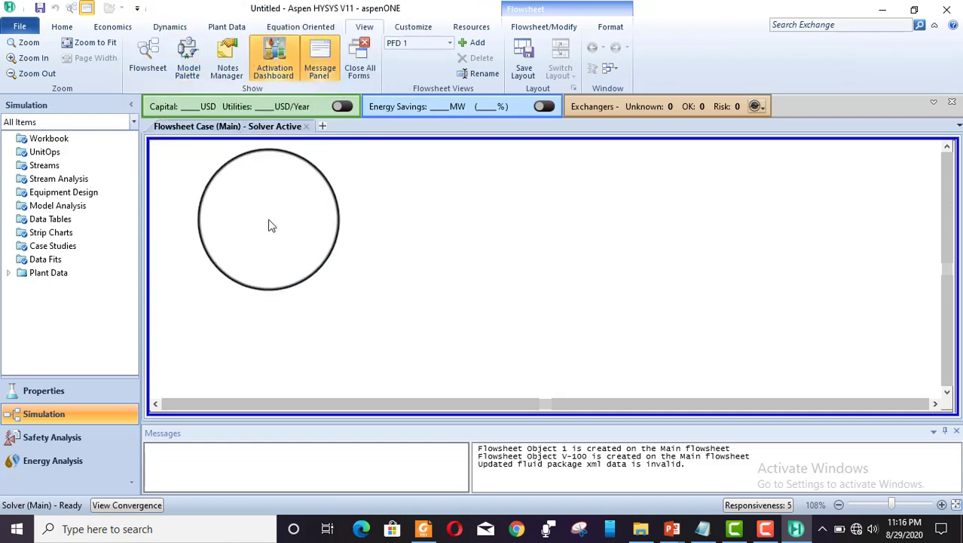
key("F4")
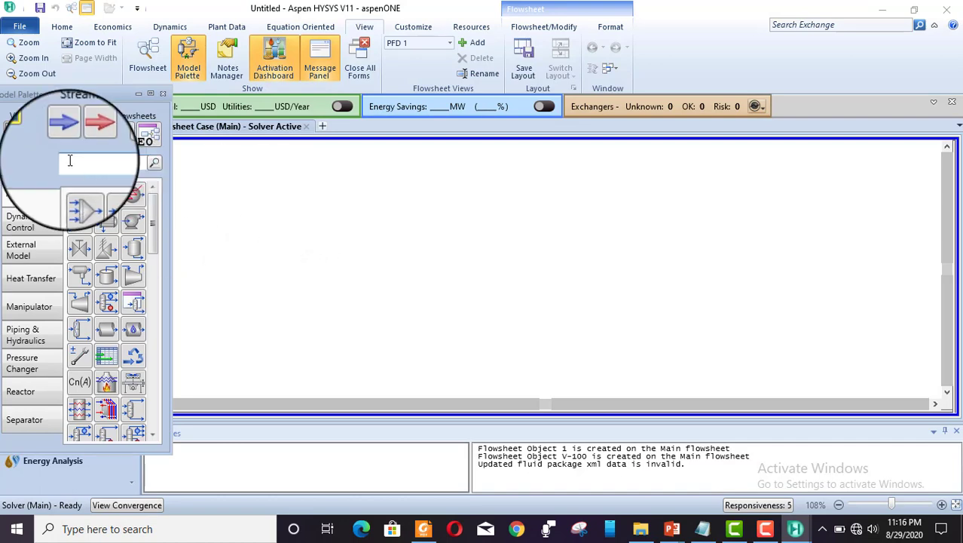
Place a material stream on the empty flowsheet and name it feed
left_click(61, 26)
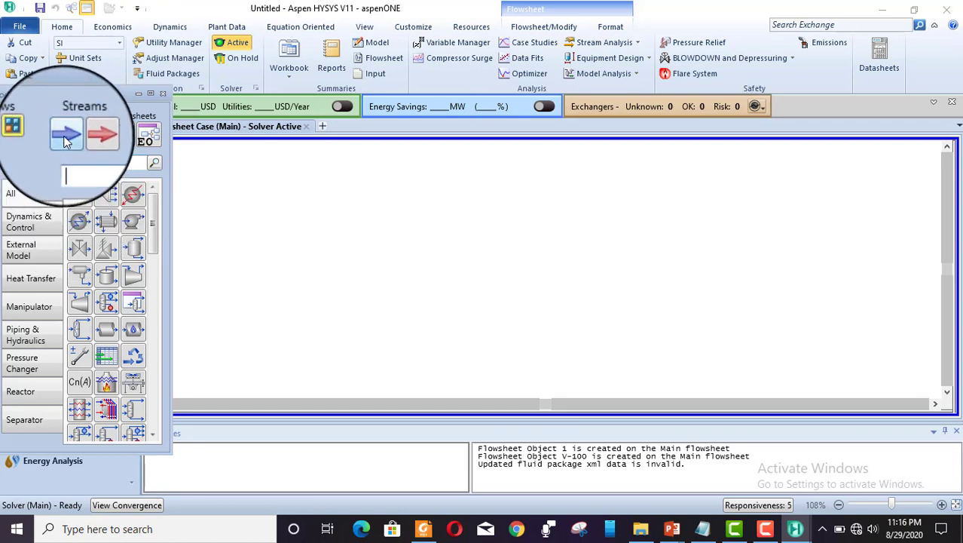
left_click_drag(64, 145, 306, 241)
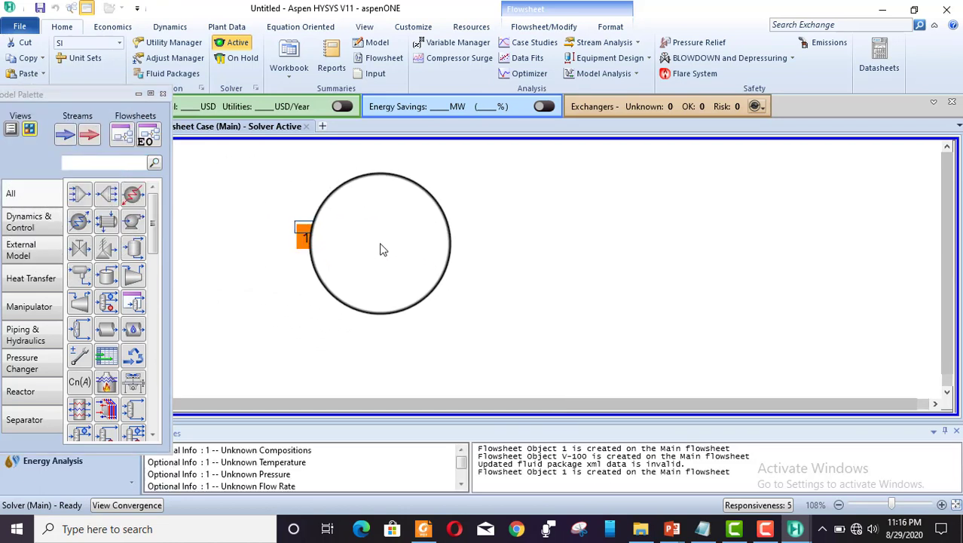
double_click(317, 225)
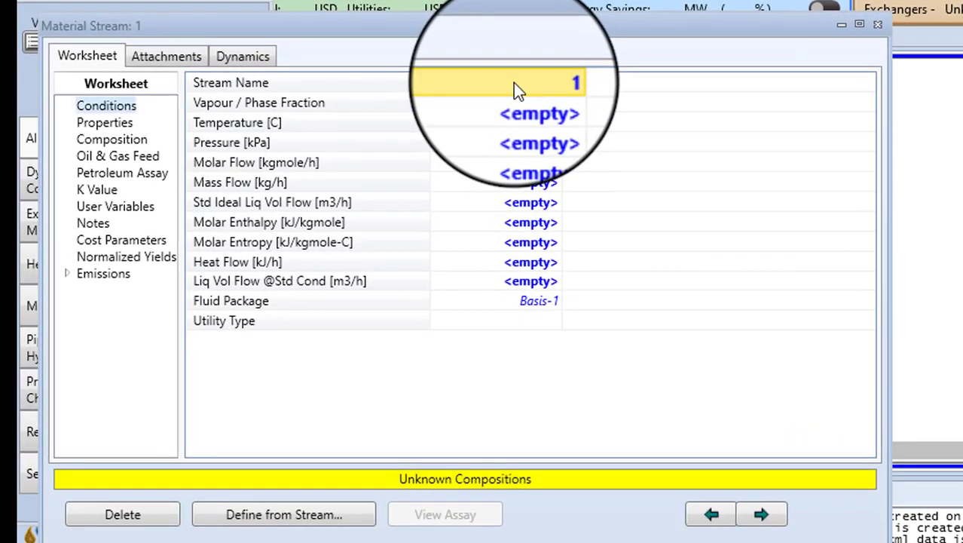
type("feed")
key("Return")
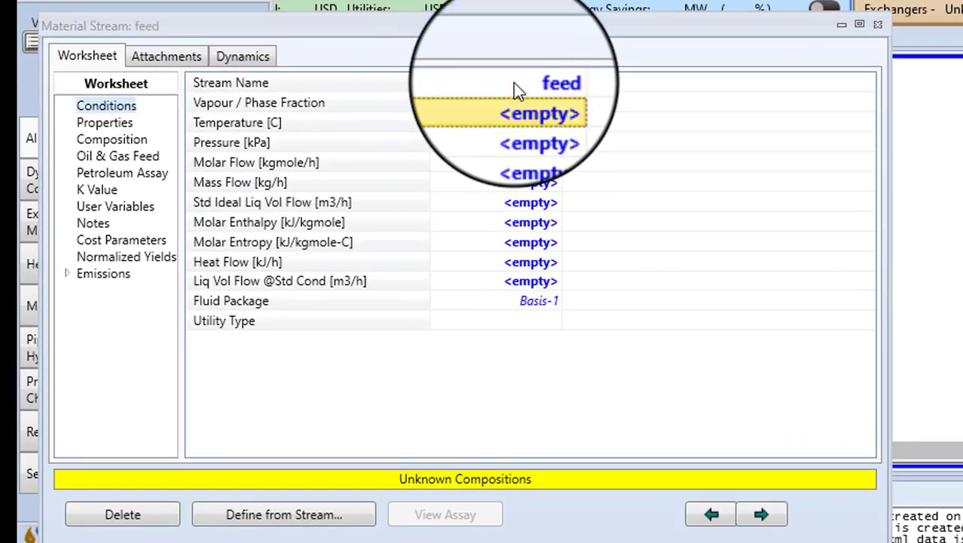
Set the feed stream's temperature to 25 °C, pressure to 700 kPa and molar flow to 100 kgmole/h
left_click(516, 127)
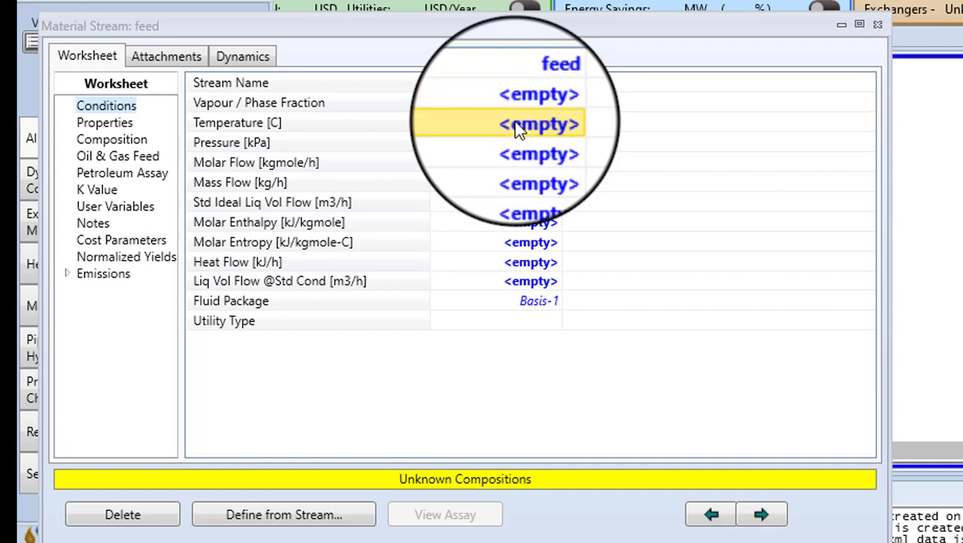
type("25")
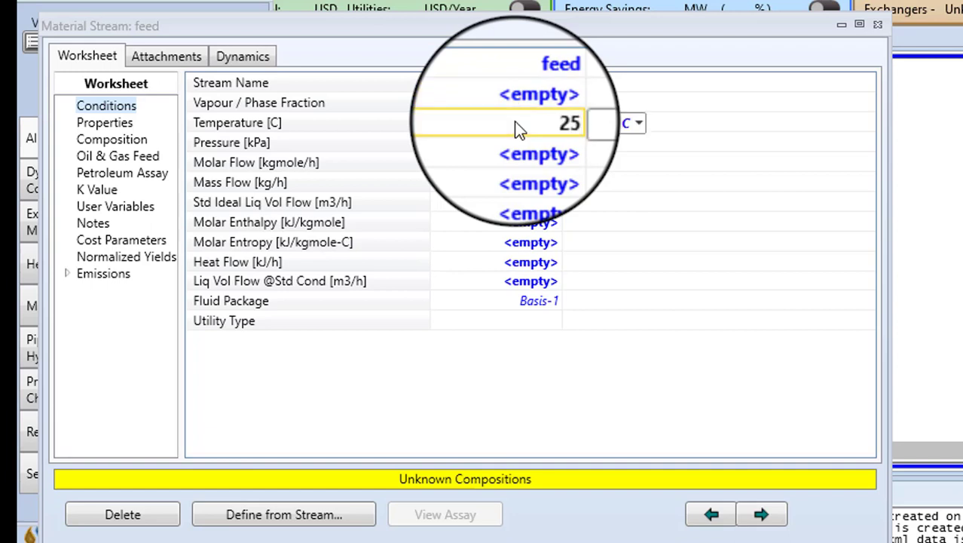
key("Return")
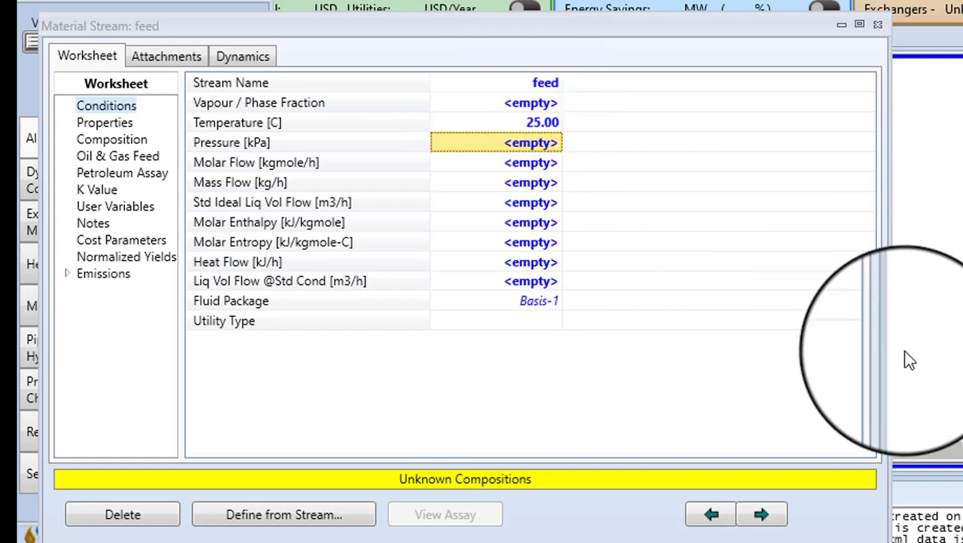
type("700")
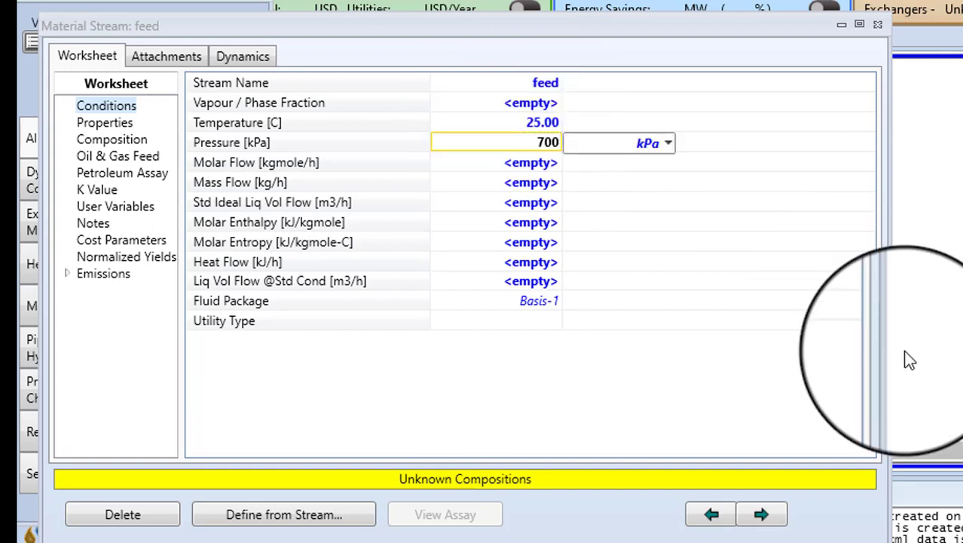
key("Return")
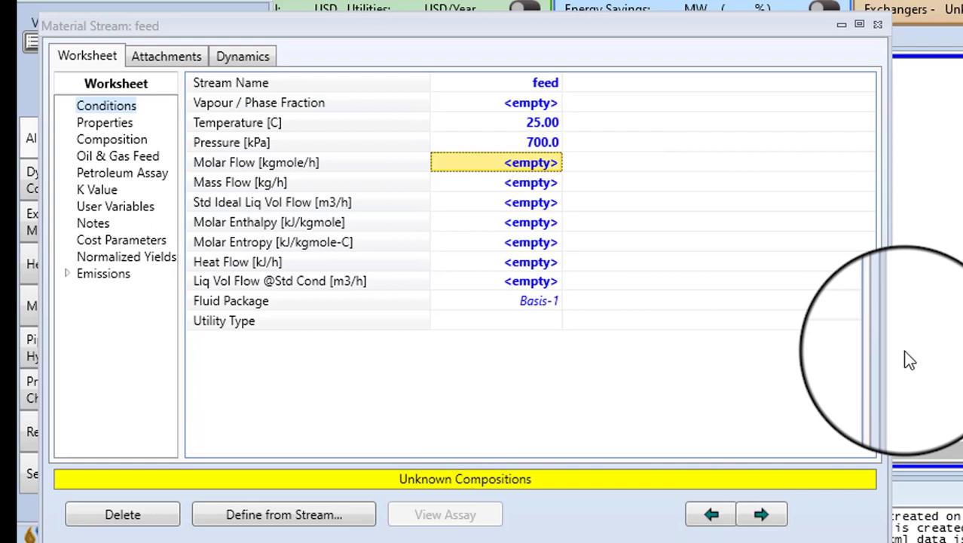
type("100")
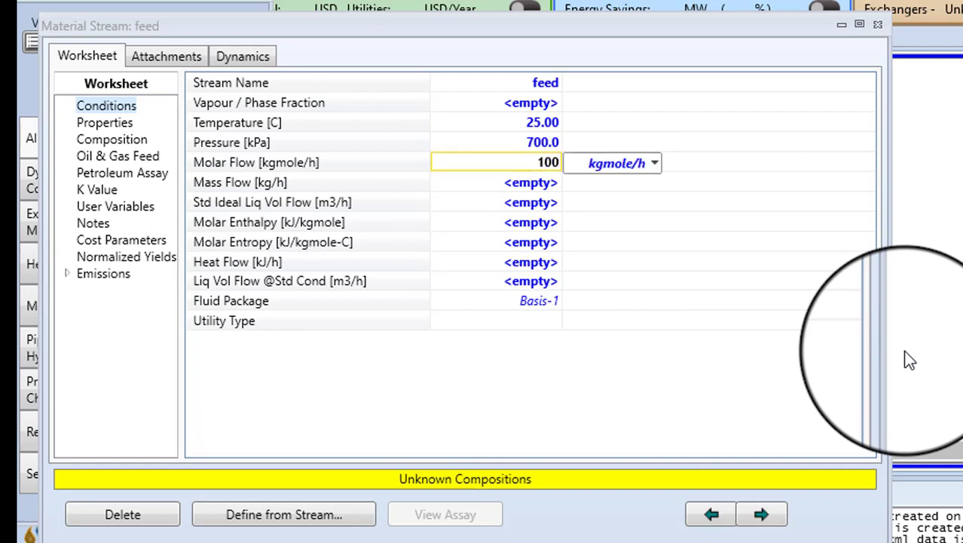
key("Return")
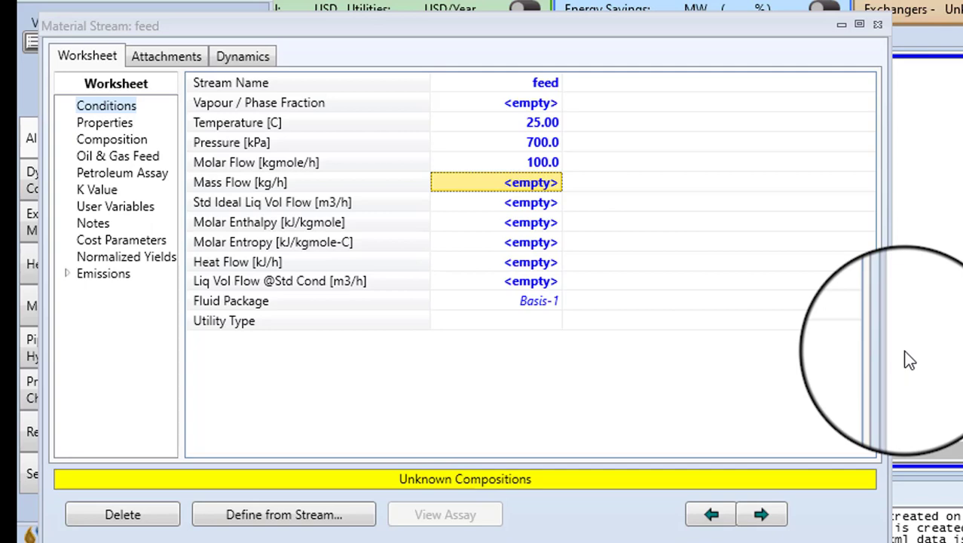
Define the feed's mole fractions as Propane 0.1, n-Butane 0.2, n-Pentane 0.3 and n-Hexane 0.4, and close the stream's window
left_click(120, 139)
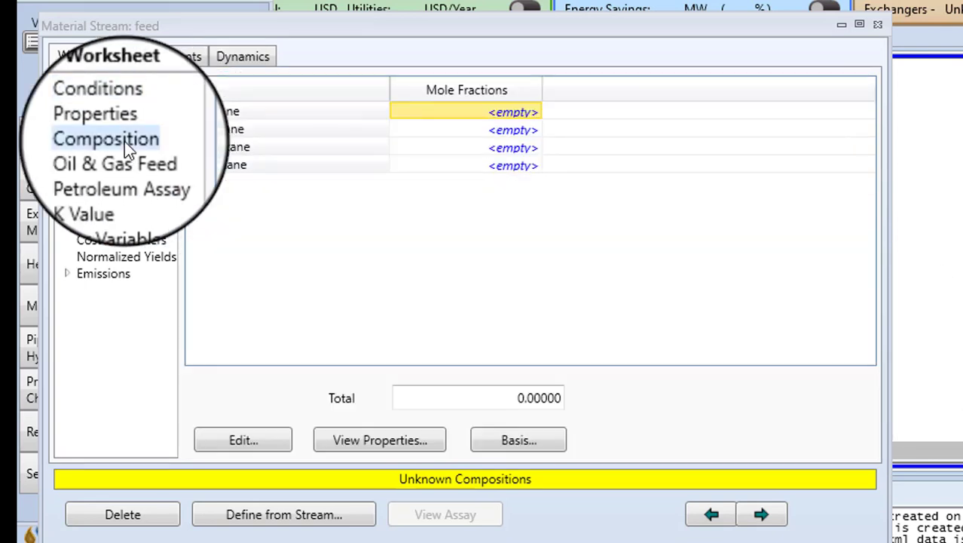
left_click(456, 117)
type("0.1")
key("Return")
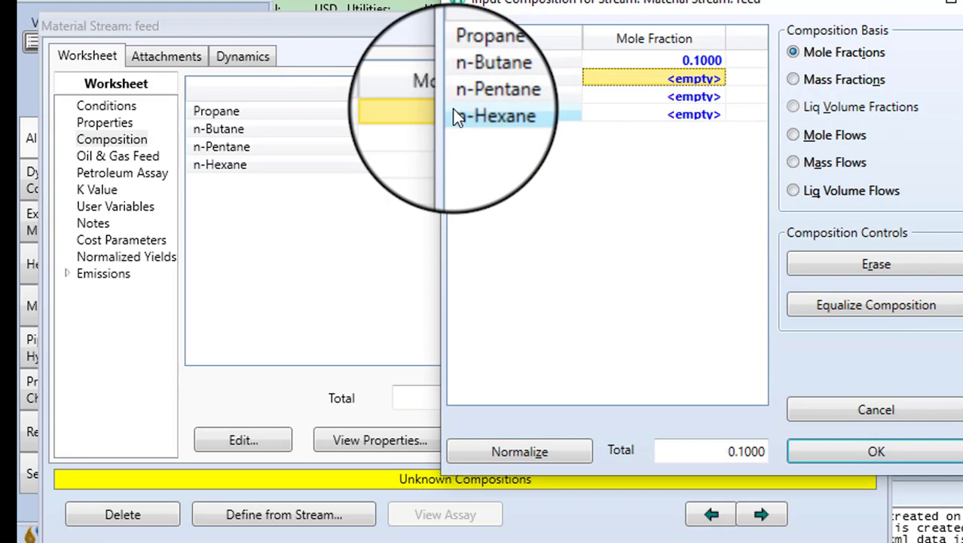
type(".2")
key("Return")
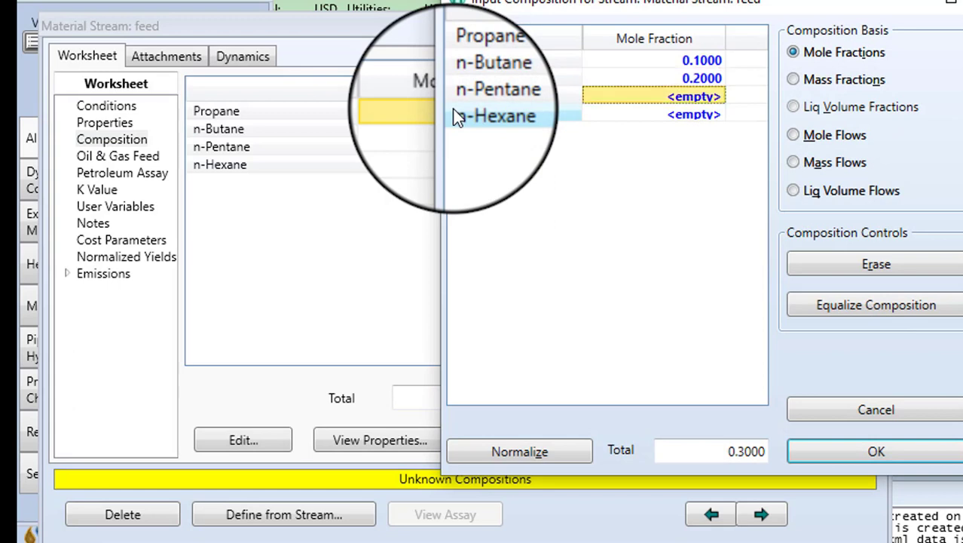
type(".3")
key("Return")
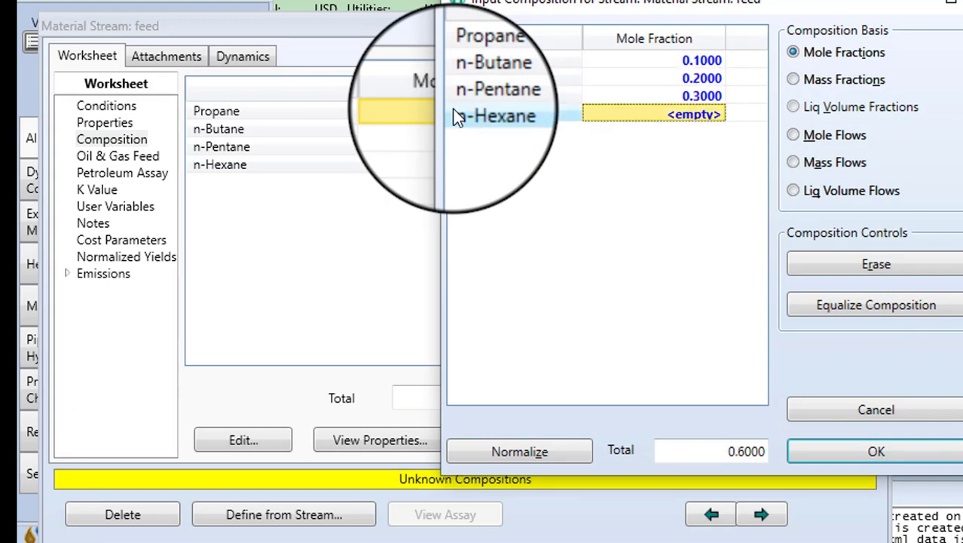
type(".4")
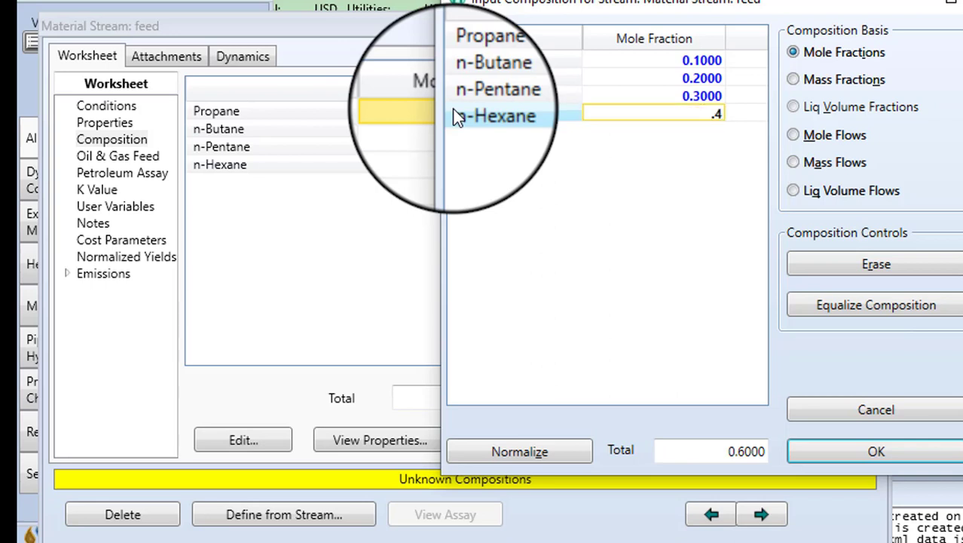
key("Return")
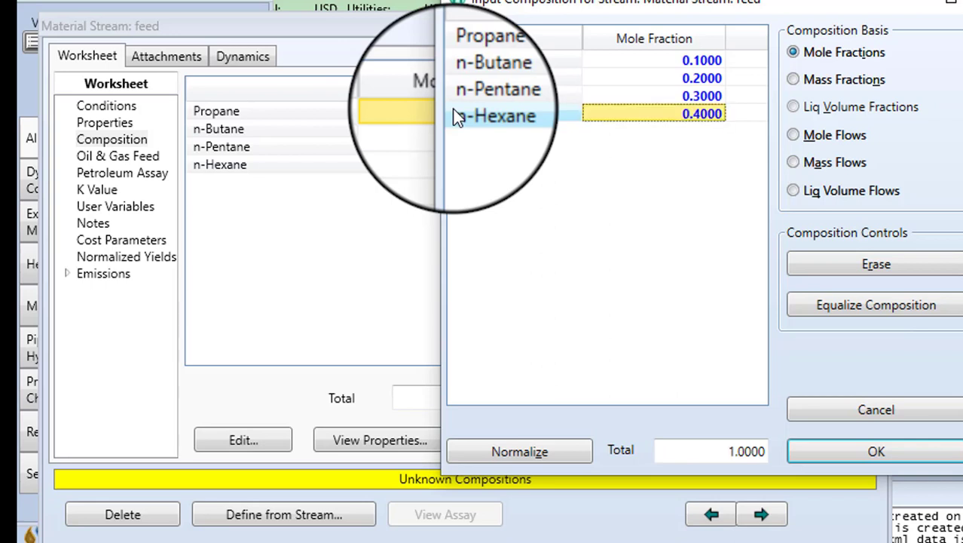
left_click(857, 456)
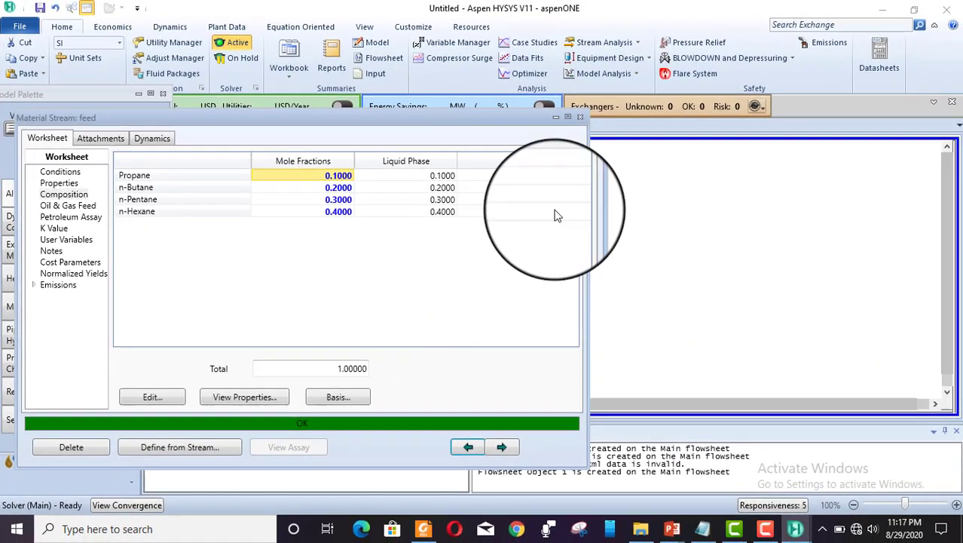
left_click(580, 117)
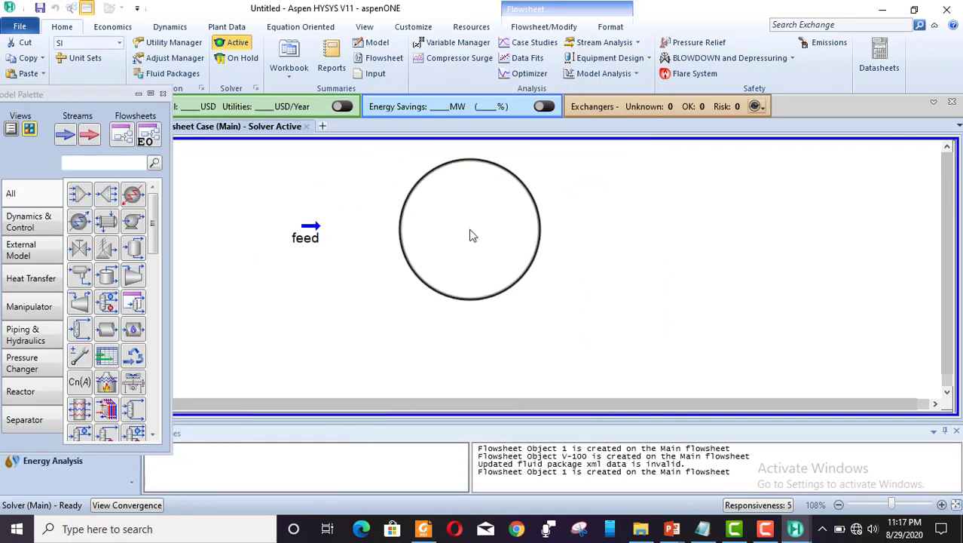
Place a heater on the flowsheet beside the feed stream and review the feed's conditions
left_click(133, 194)
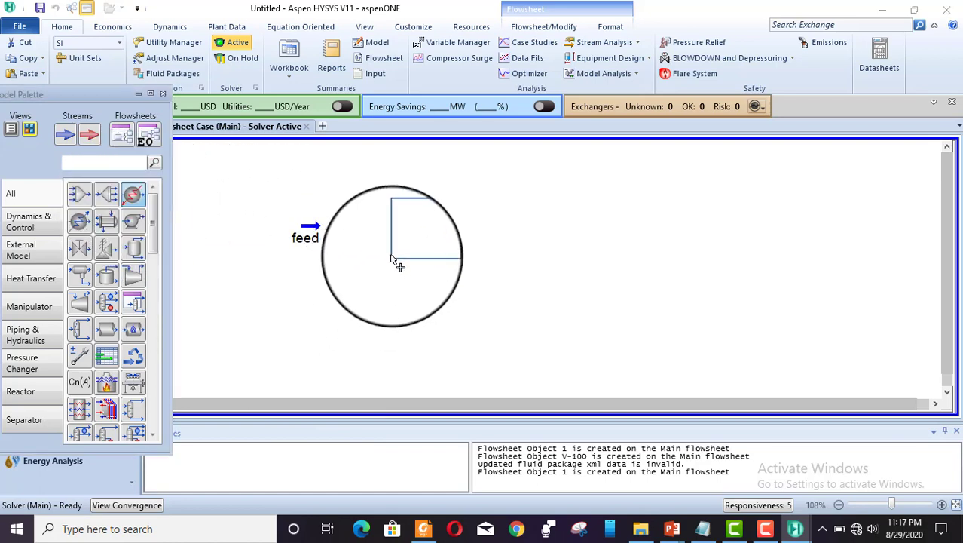
left_click(382, 253)
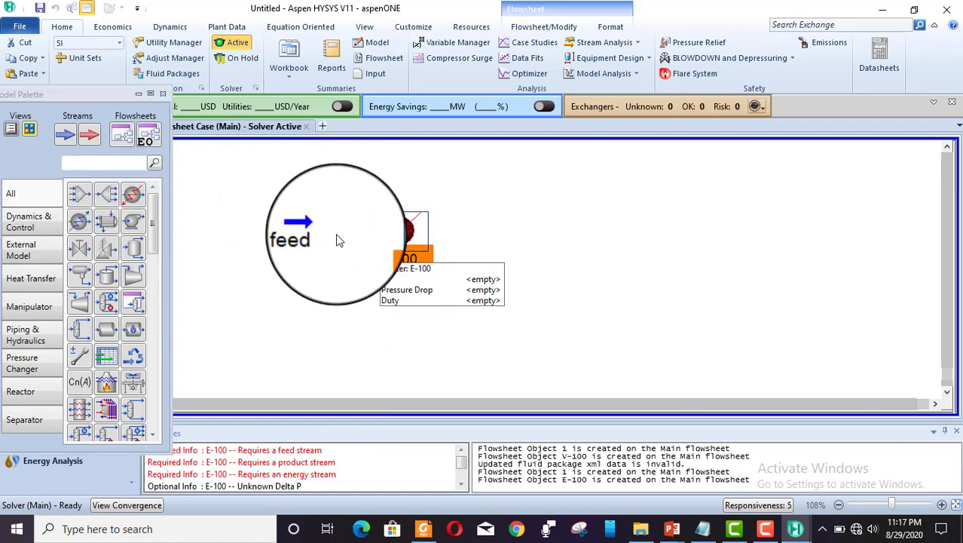
double_click(316, 229)
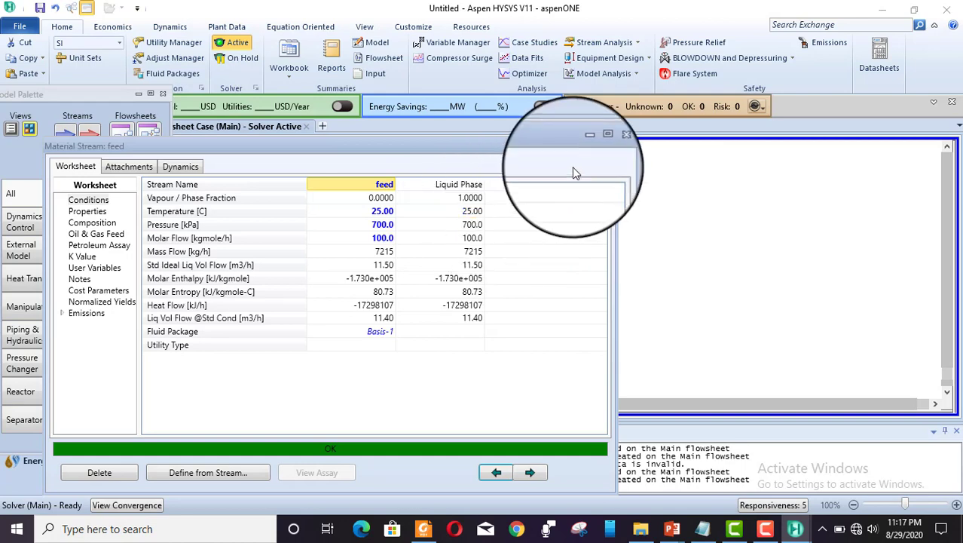
left_click(607, 146)
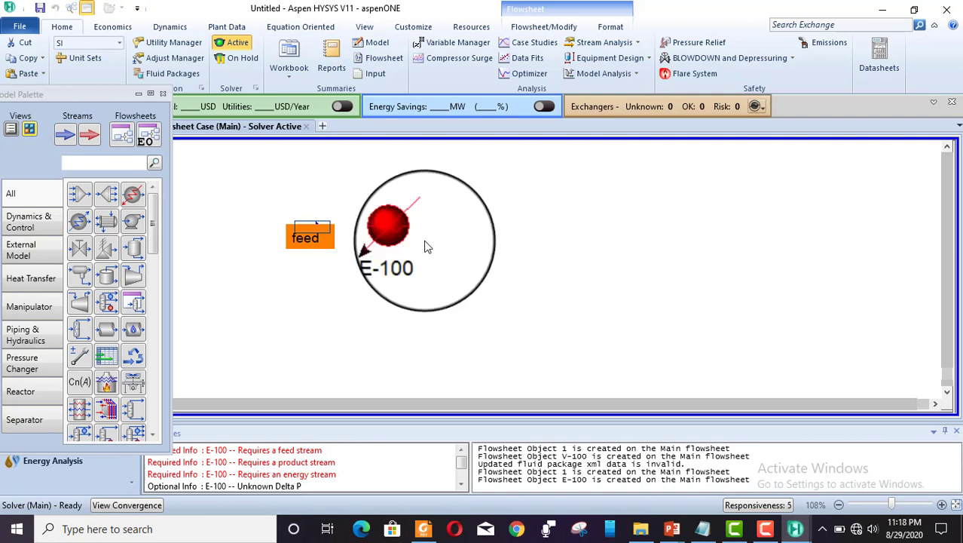
double_click(310, 226)
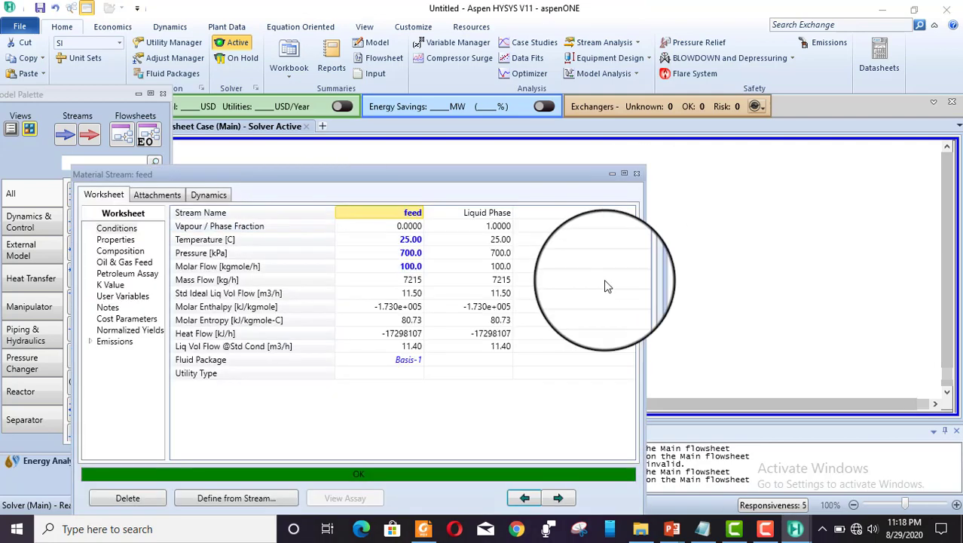
left_click(636, 174)
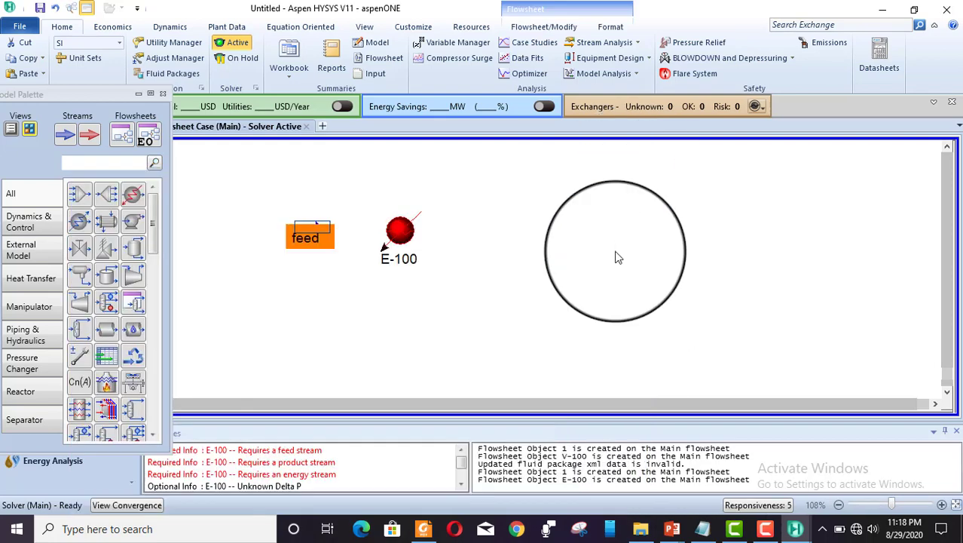
Connect heater E-100 with feed as inlet, a new outlet stream H-feed and a new energy stream Q
double_click(399, 230)
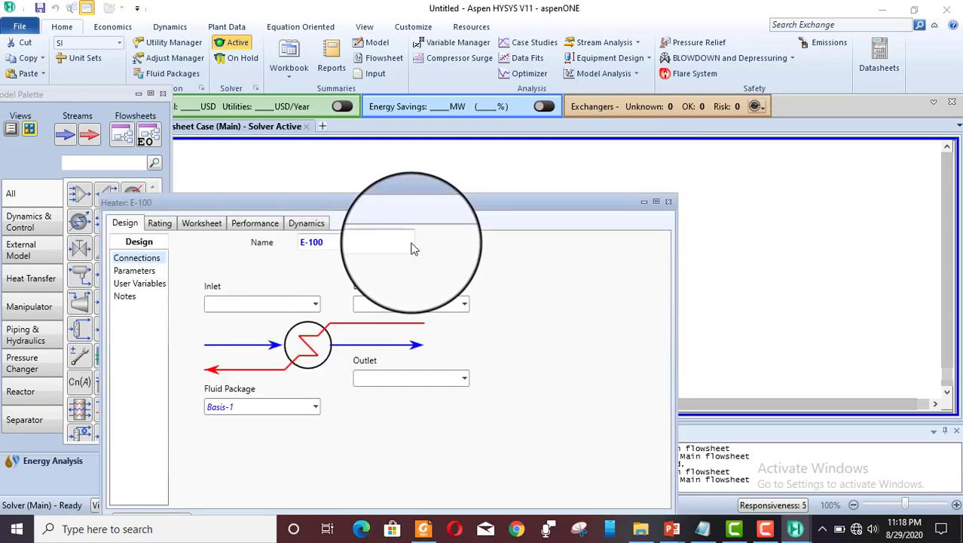
left_click(315, 304)
left_click(272, 334)
left_click(394, 378)
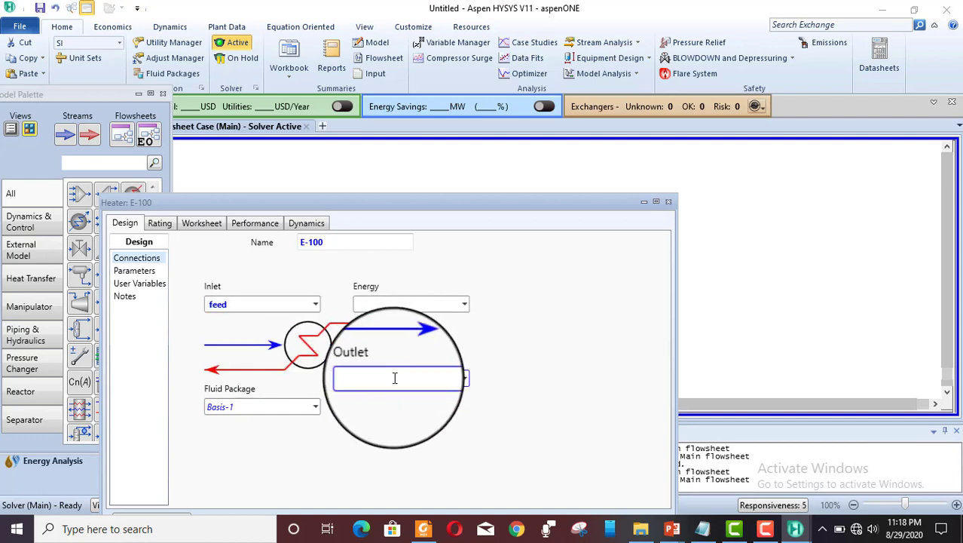
type("H-hea")
key("BackSpace")
key("BackSpace")
key("BackSpace")
type("feed")
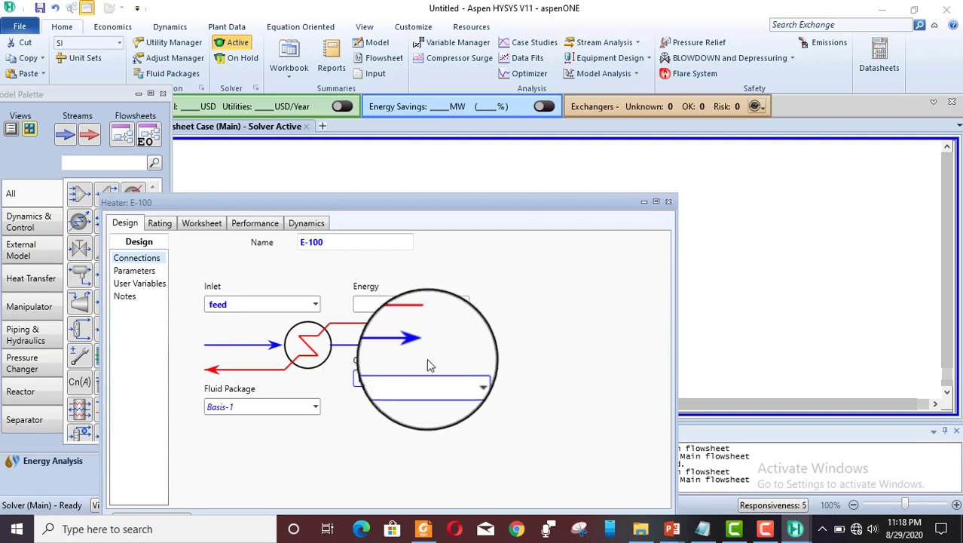
left_click(400, 304)
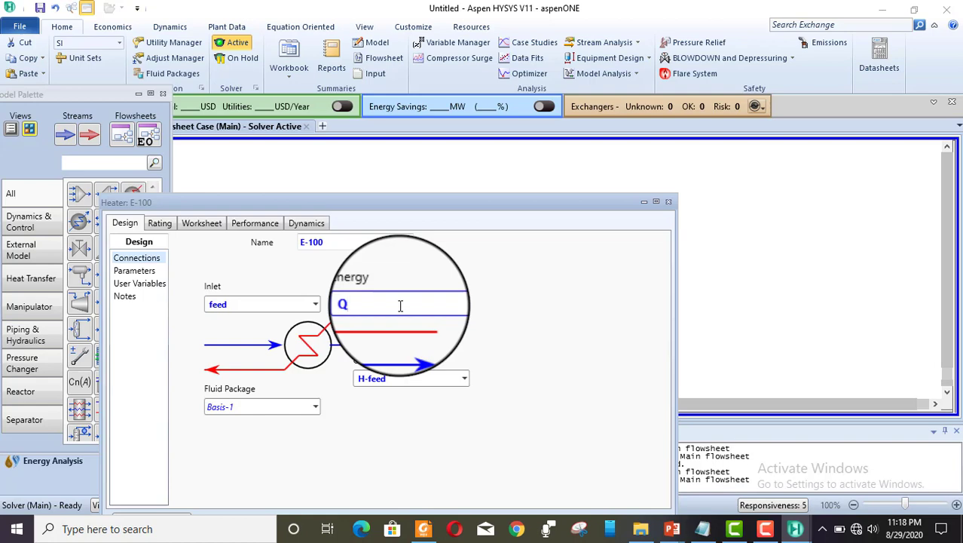
key("Return")
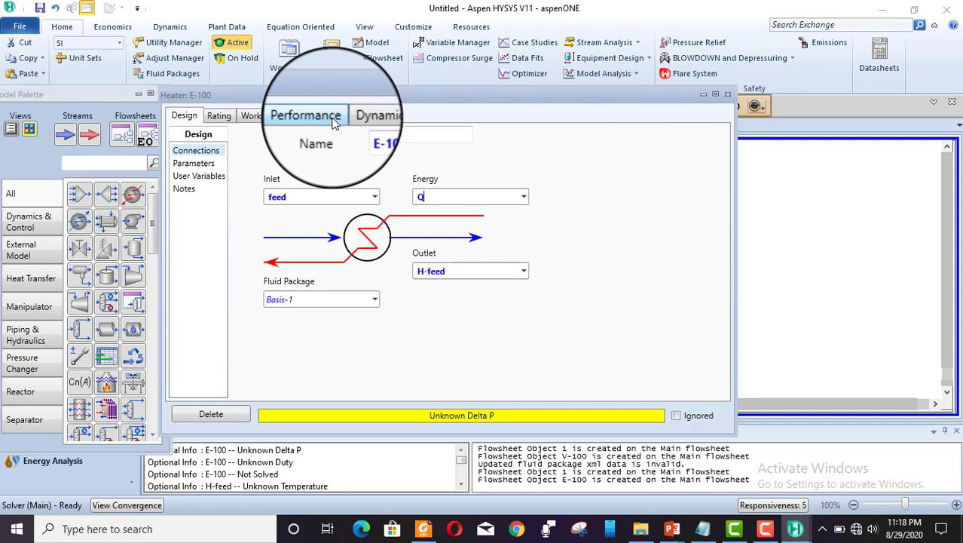
Set the heater outlet H-feed to a pressure of 700 kPa and a vapour fraction of 0.2, and close the heater's window
left_click(261, 115)
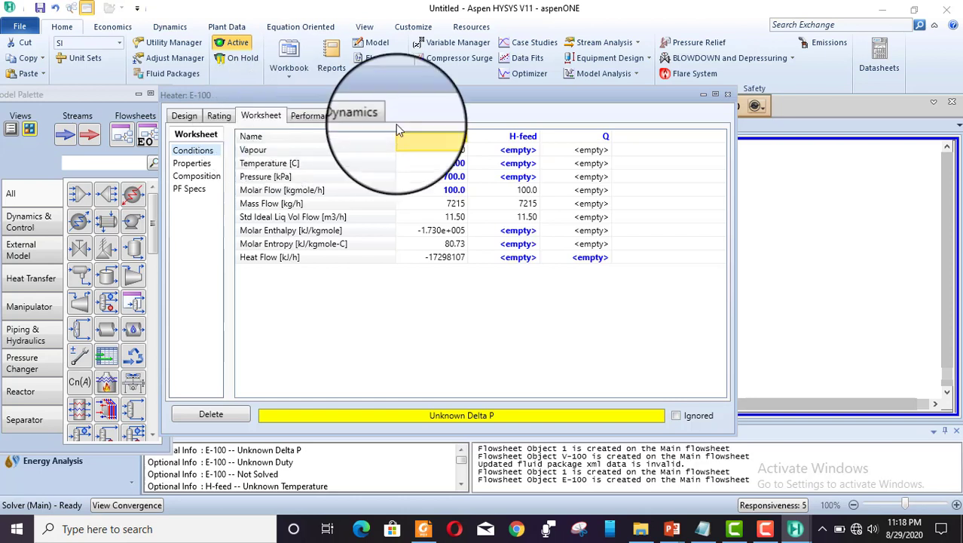
left_click(515, 179)
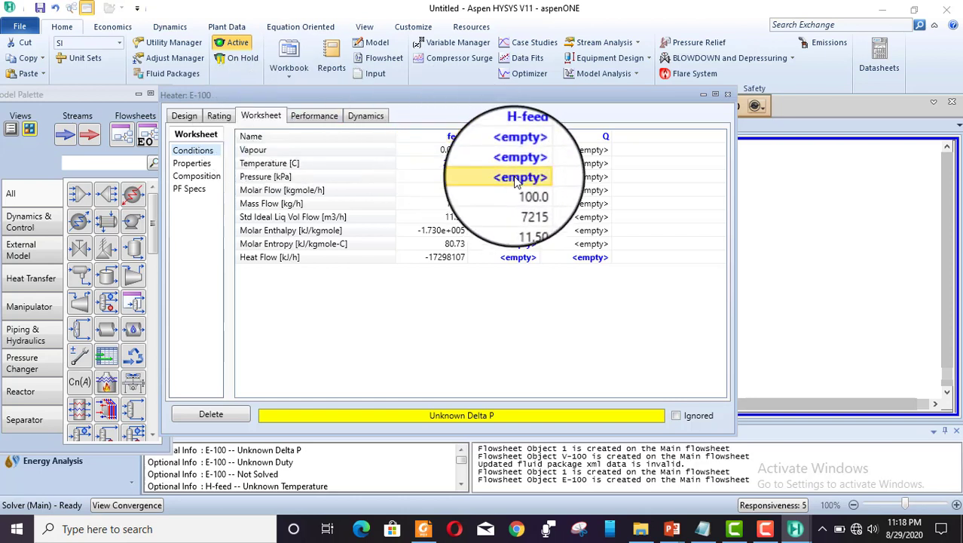
type("700")
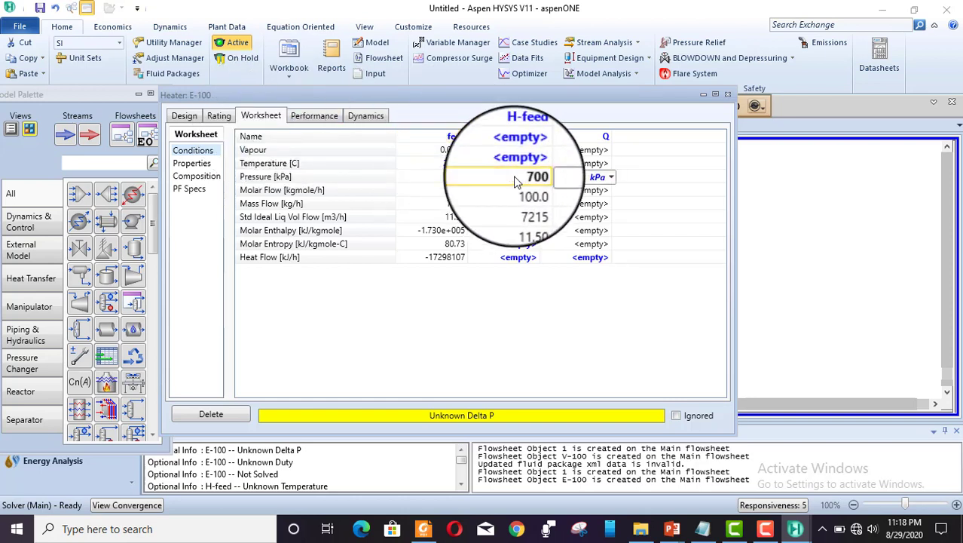
key("Return")
type("7")
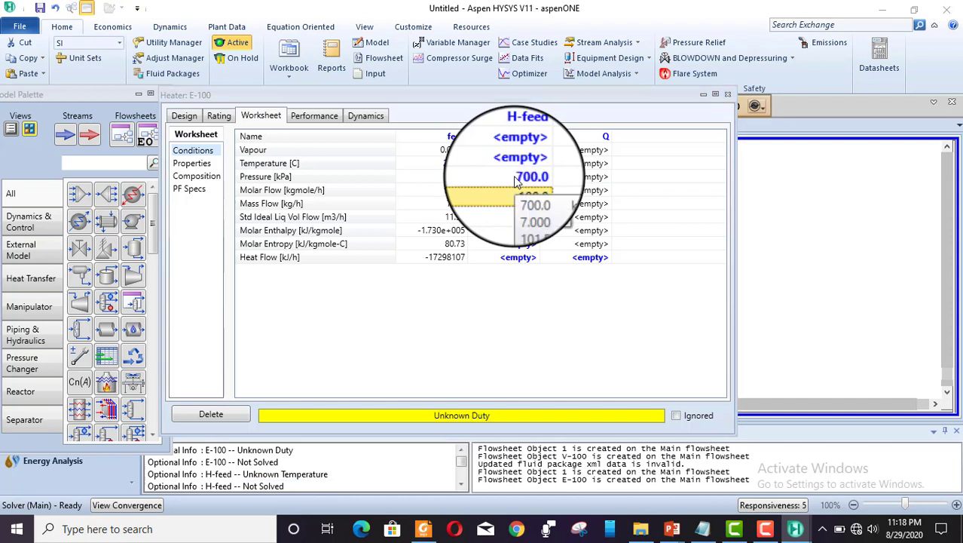
left_click(516, 151)
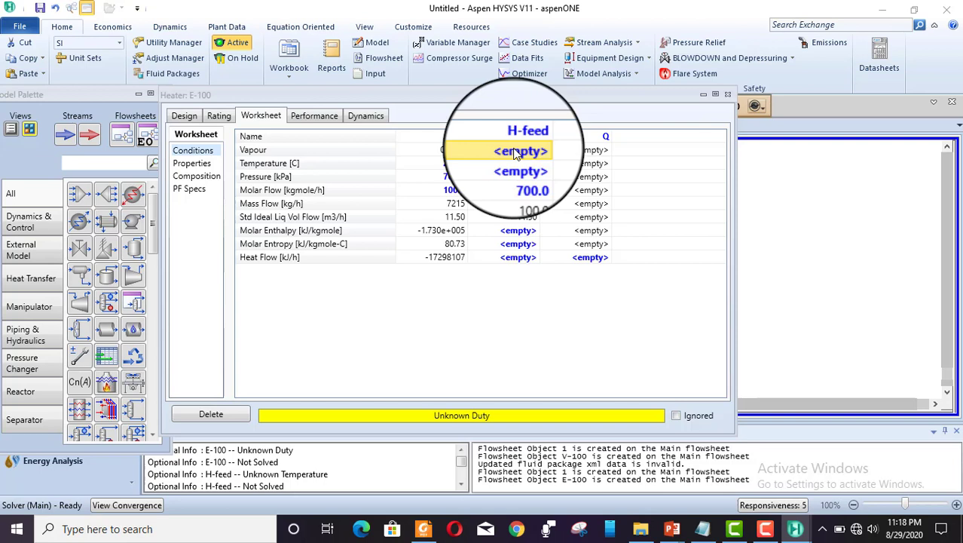
type(".2")
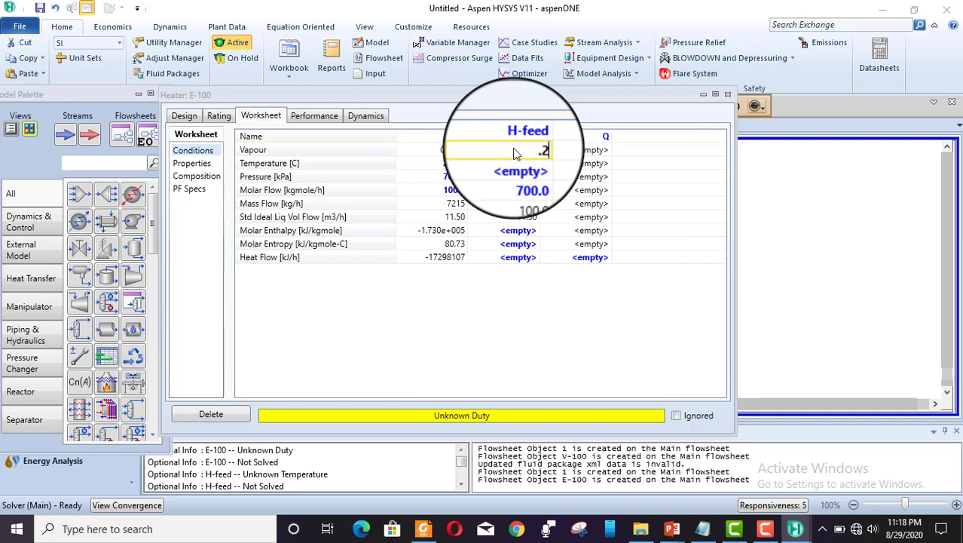
key("Return")
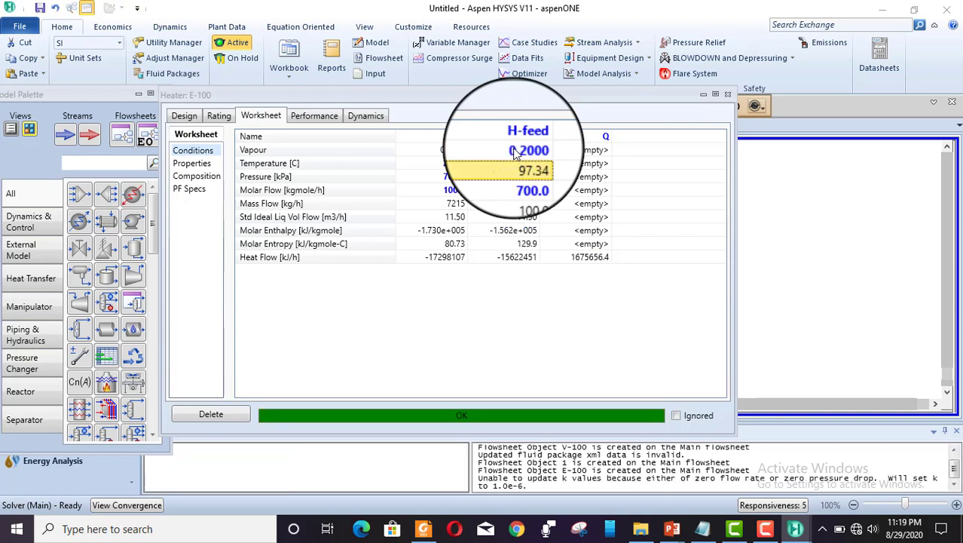
left_click(729, 94)
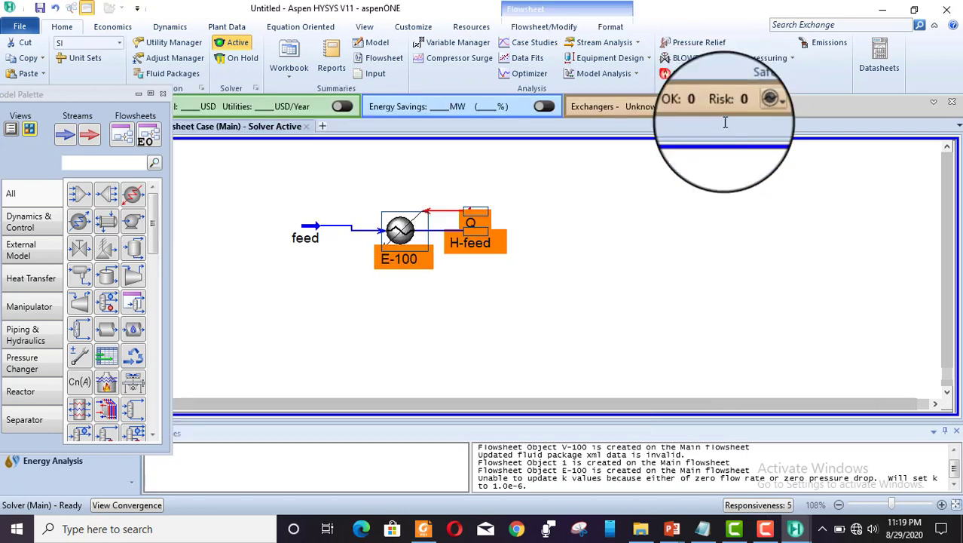
Review the vapour and liquid phase conditions and compositions of the H-feed stream, and close its window
double_click(465, 243)
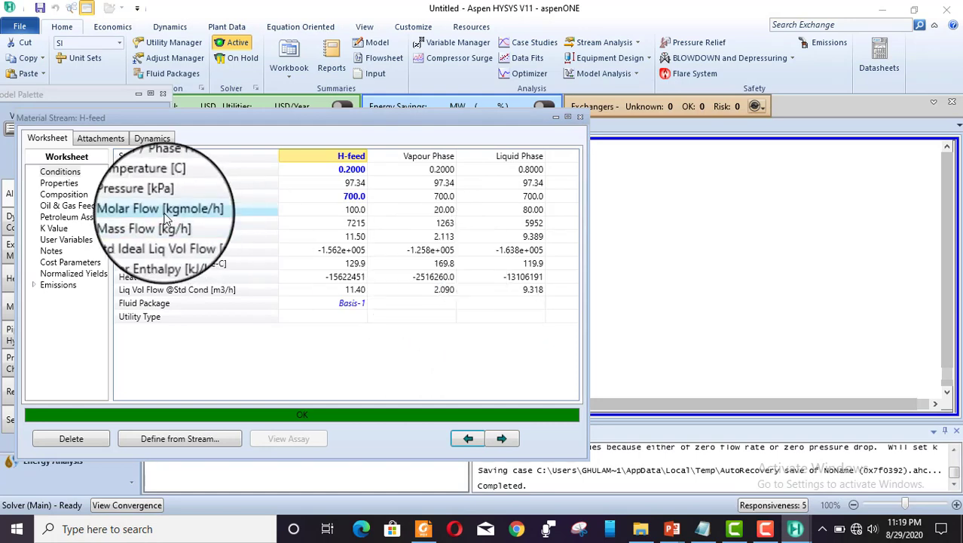
left_click(70, 195)
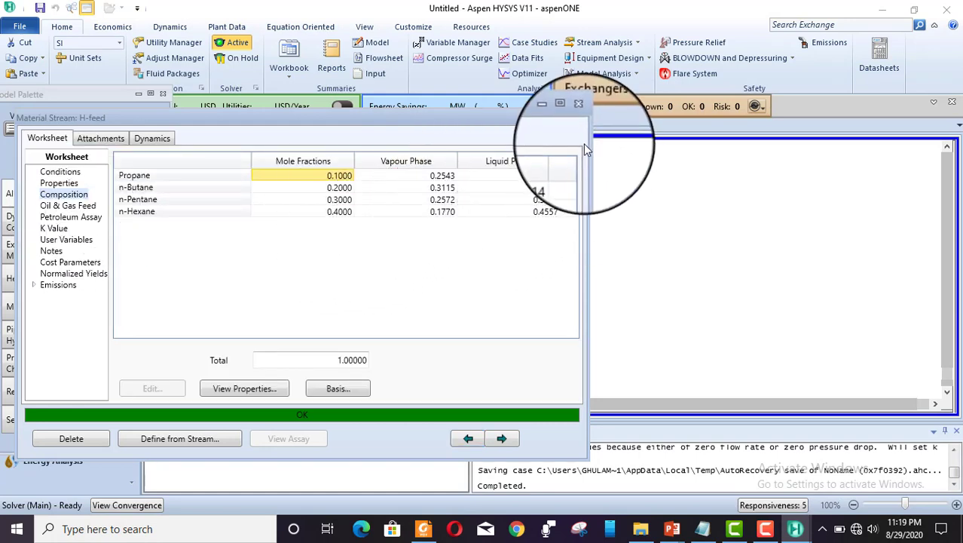
left_click(580, 117)
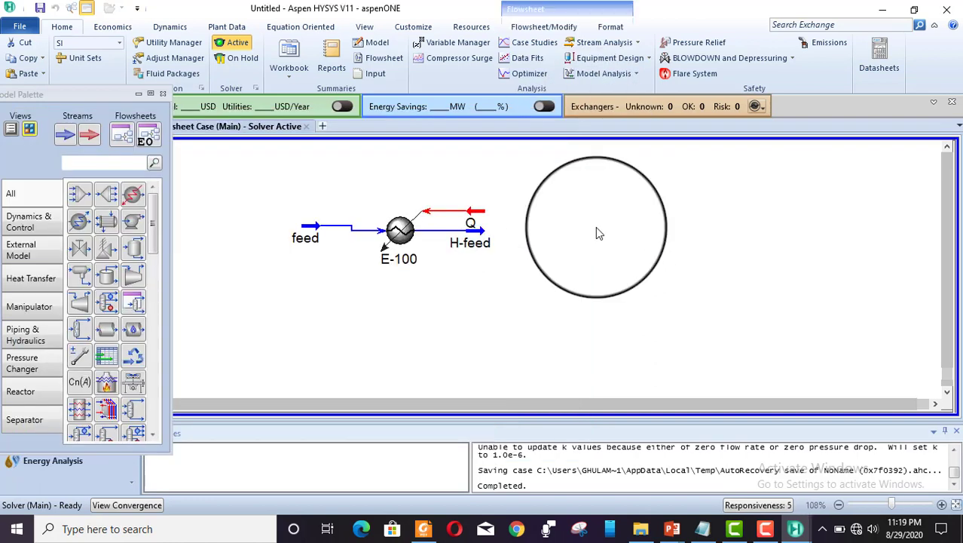
Place a separator on the flowsheet downstream of the heater and connect H-feed as its inlet
left_click(134, 249)
left_click(556, 288)
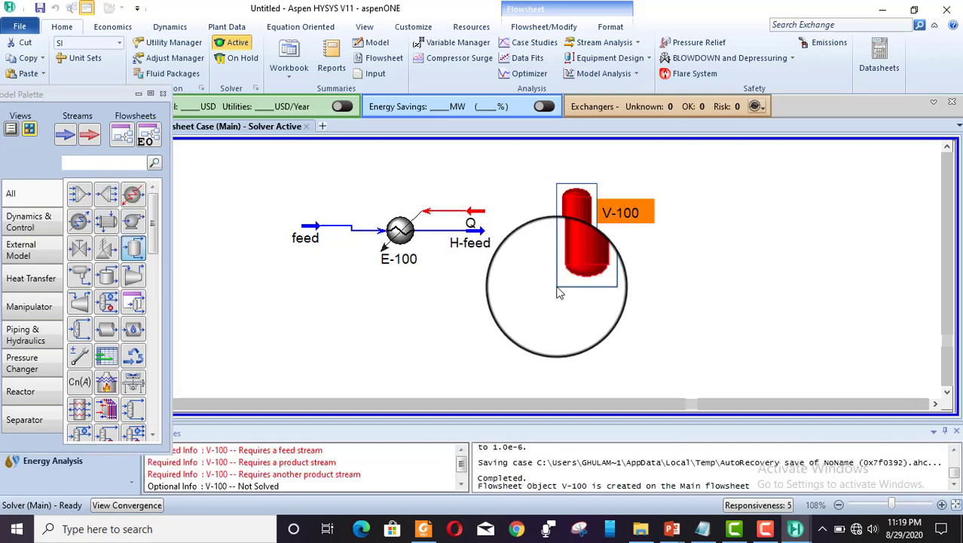
double_click(569, 252)
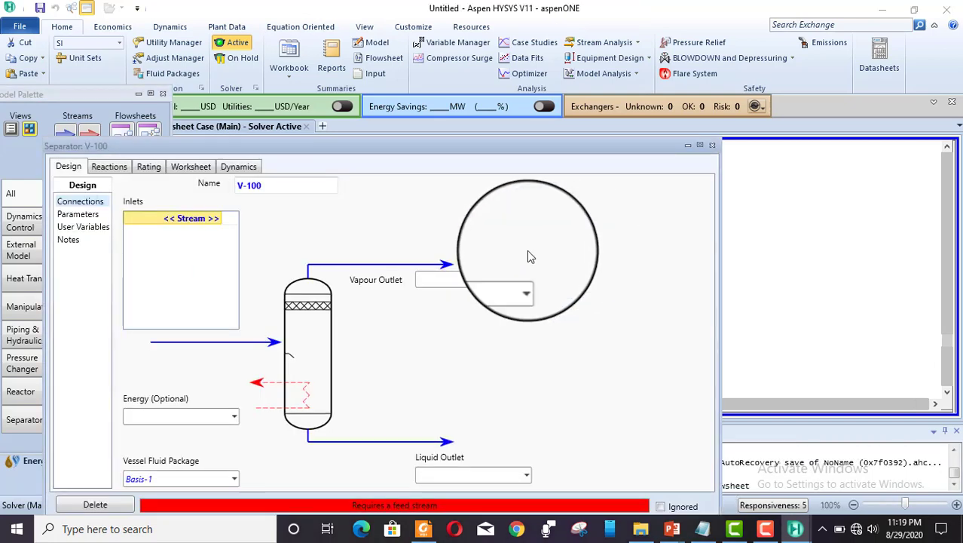
left_click_drag(401, 149, 422, 84)
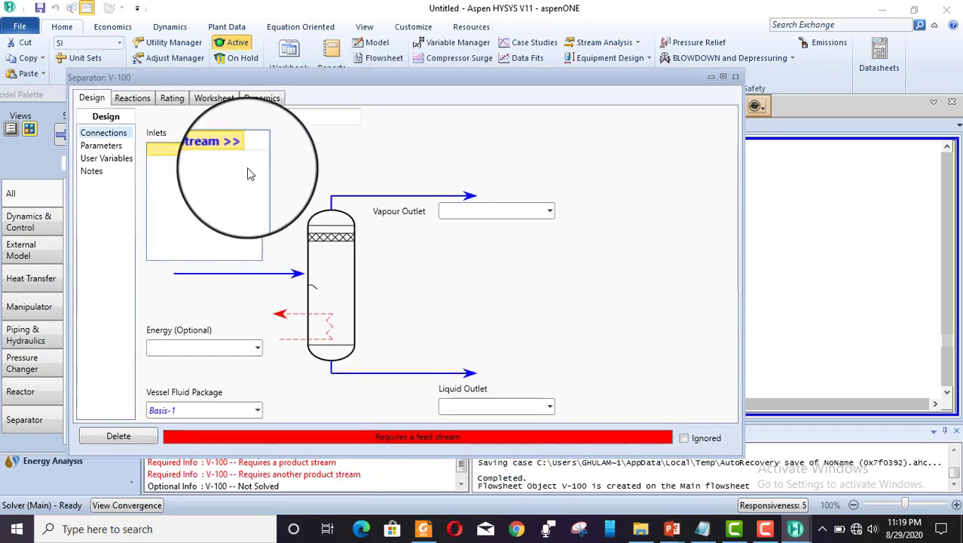
left_click(242, 149)
left_click(226, 164)
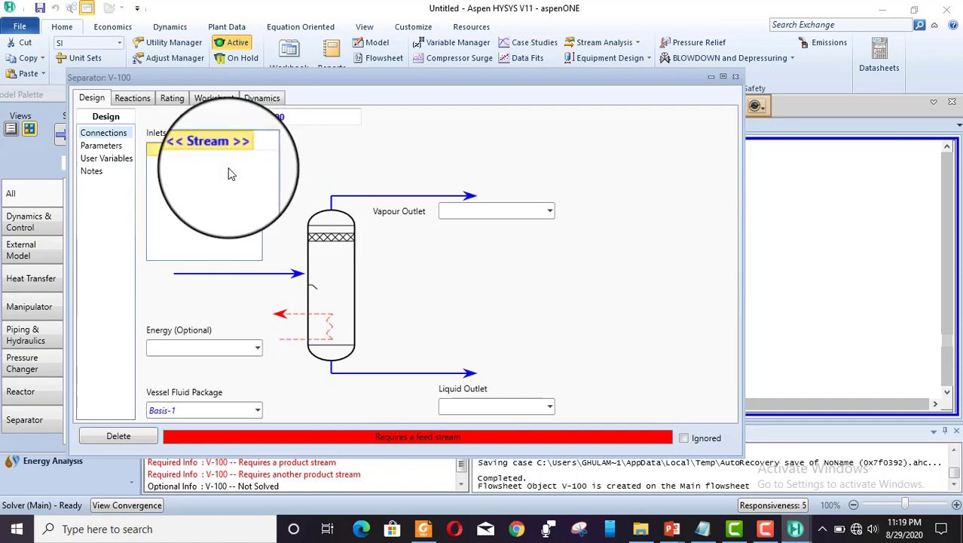
Create a vapour outlet stream named Top Product for the separator
left_click(426, 213)
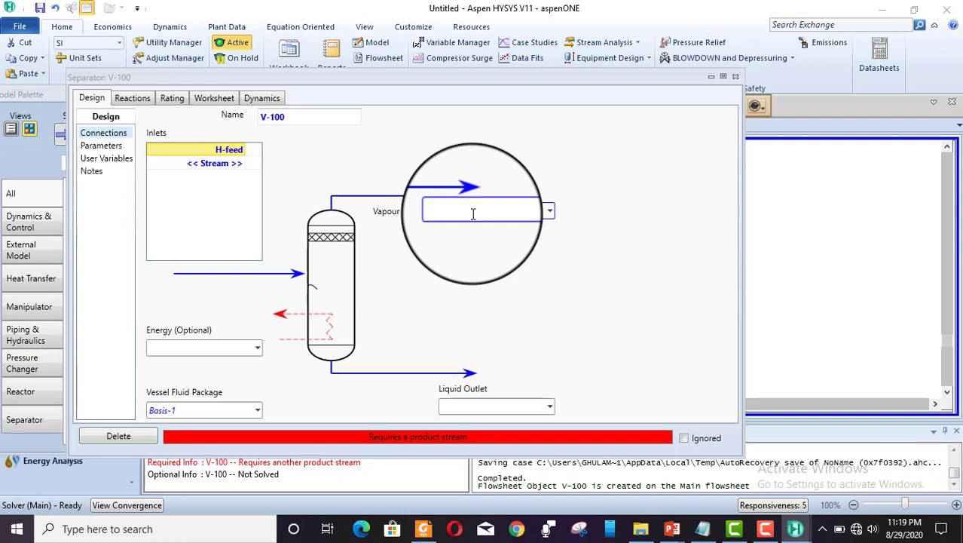
type("Top Producy")
key("BackSpace")
type("t")
key("Return")
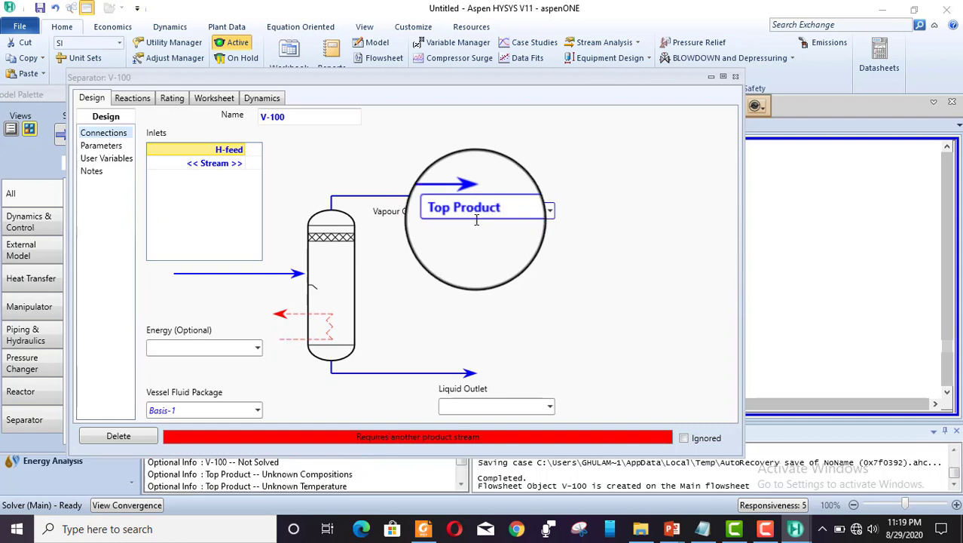
Create a liquid outlet stream named Bottom Product for the separator and close the separator's window
left_click(483, 406)
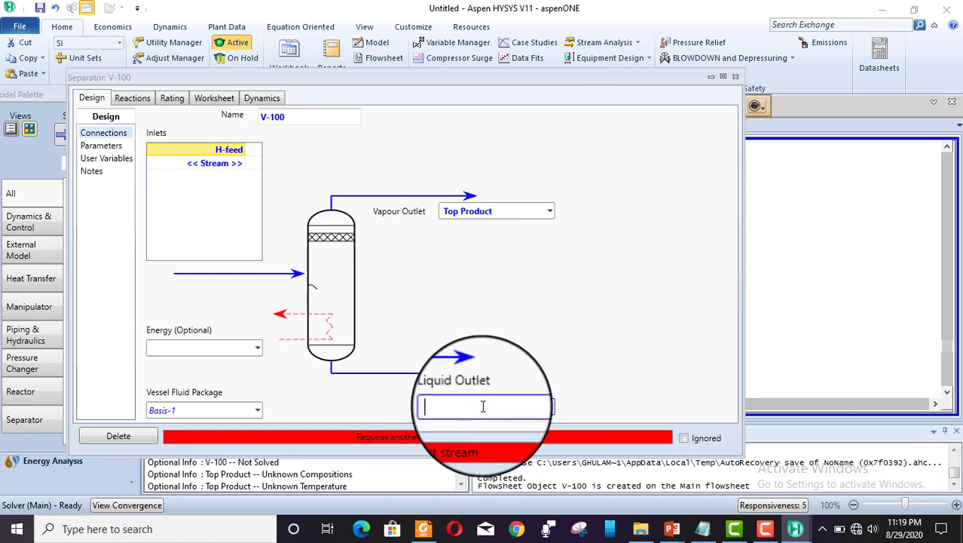
type("Bottom")
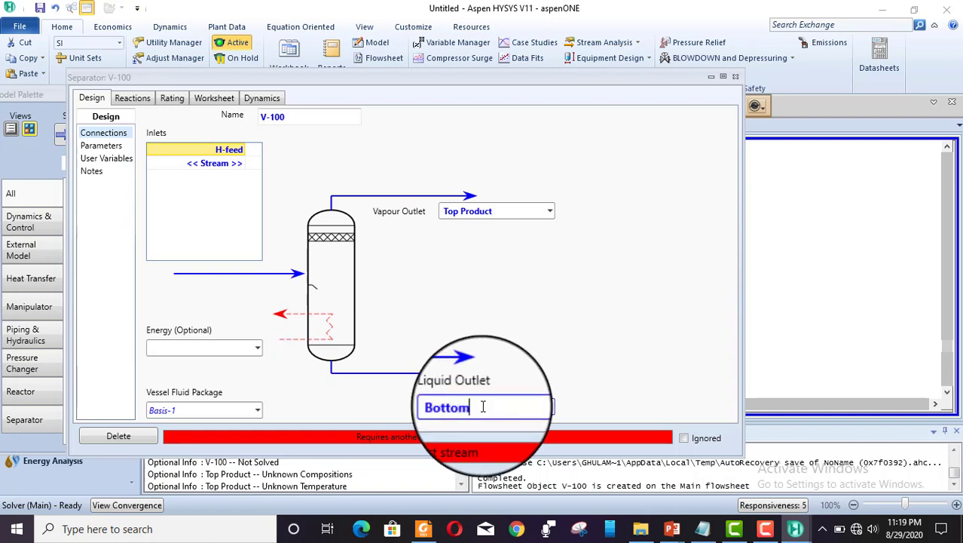
type(" Pro")
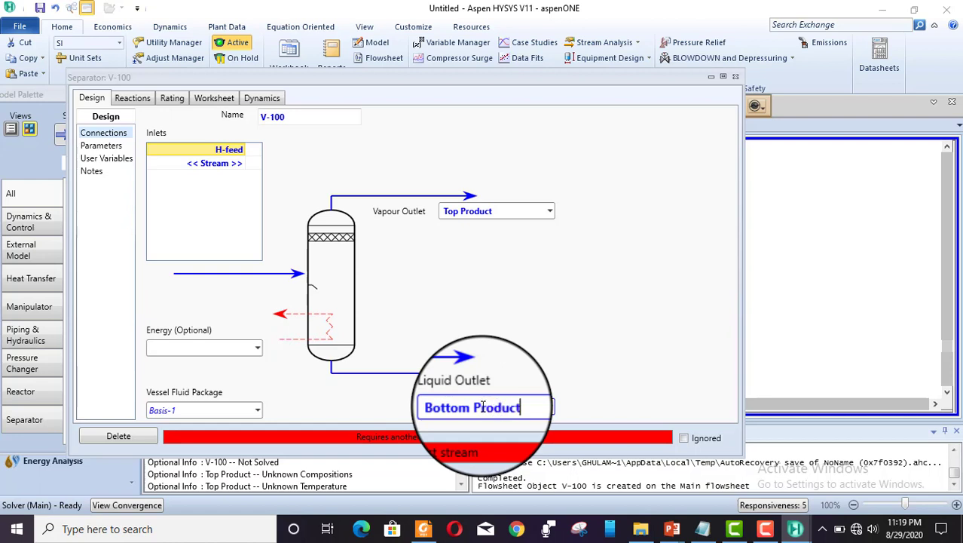
type("duct")
key("Return")
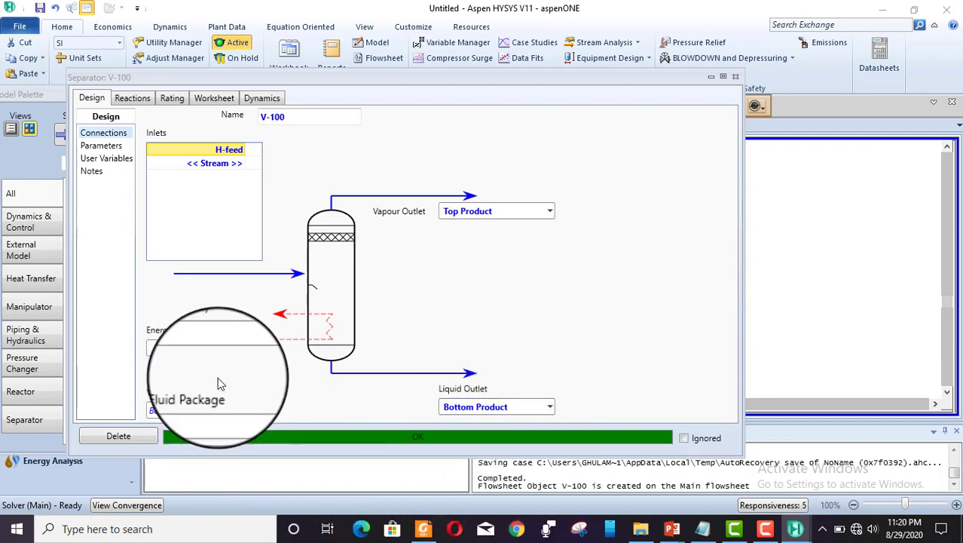
left_click(737, 78)
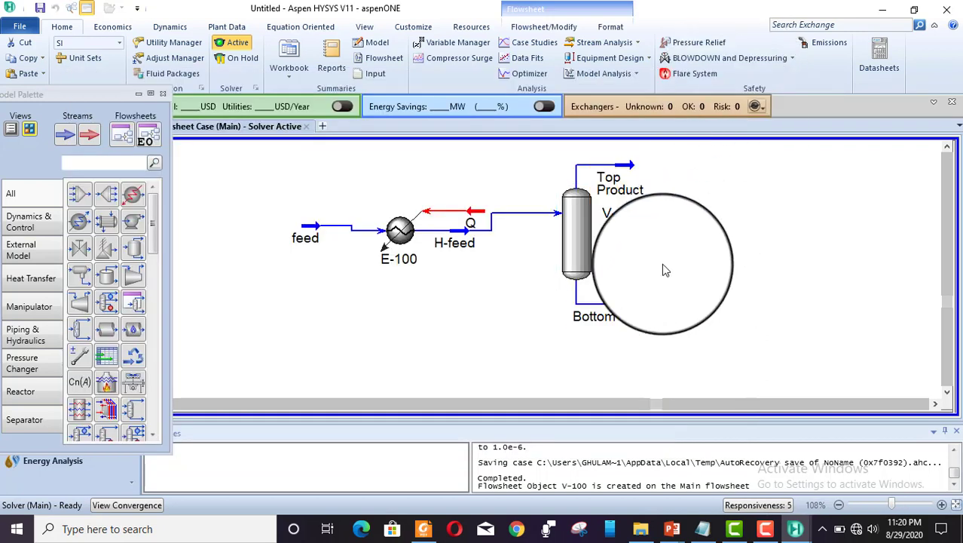
Align the separator and feed stream with the heater line, and move the Top Product and Bottom Product streams farther from the separator
left_click_drag(578, 247, 580, 265)
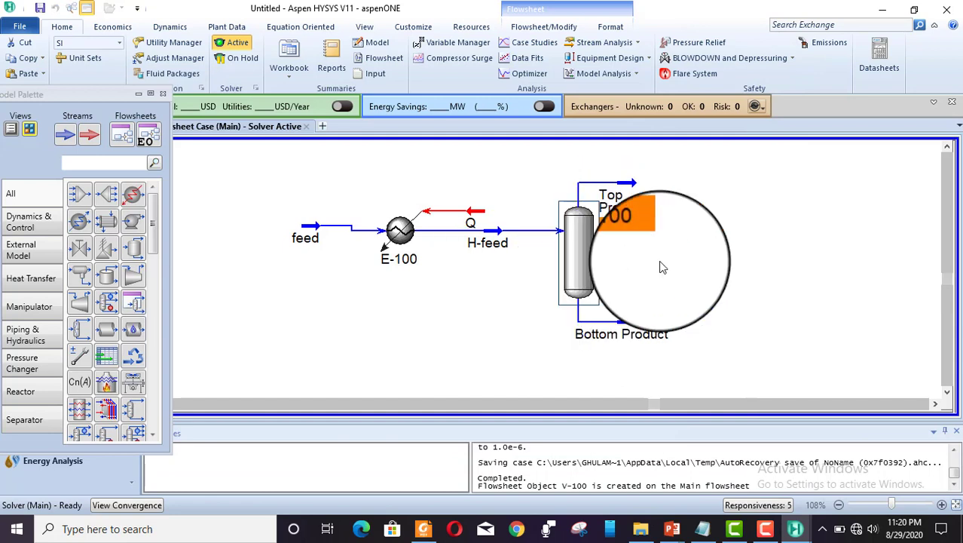
left_click(307, 239)
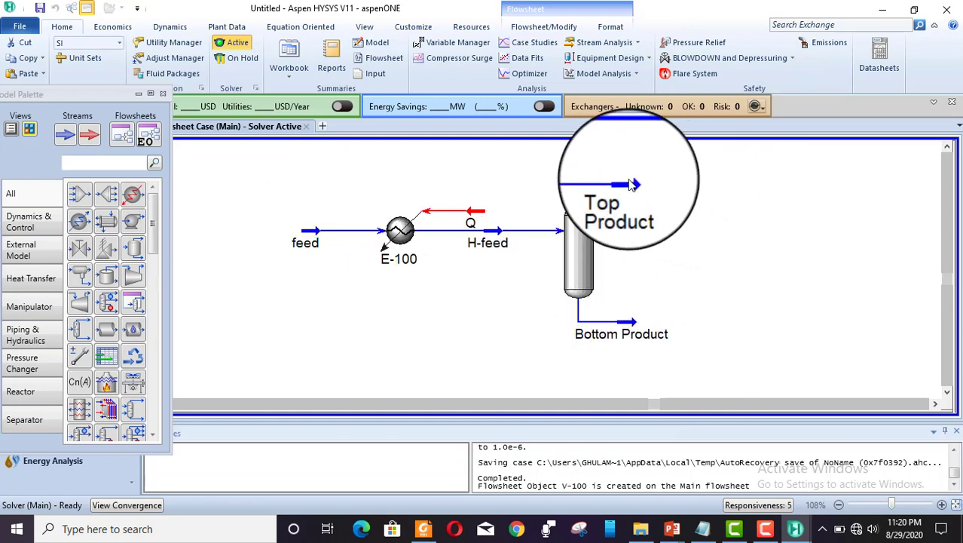
left_click(618, 184)
left_click_drag(690, 175, 689, 176)
left_click_drag(645, 323, 677, 331)
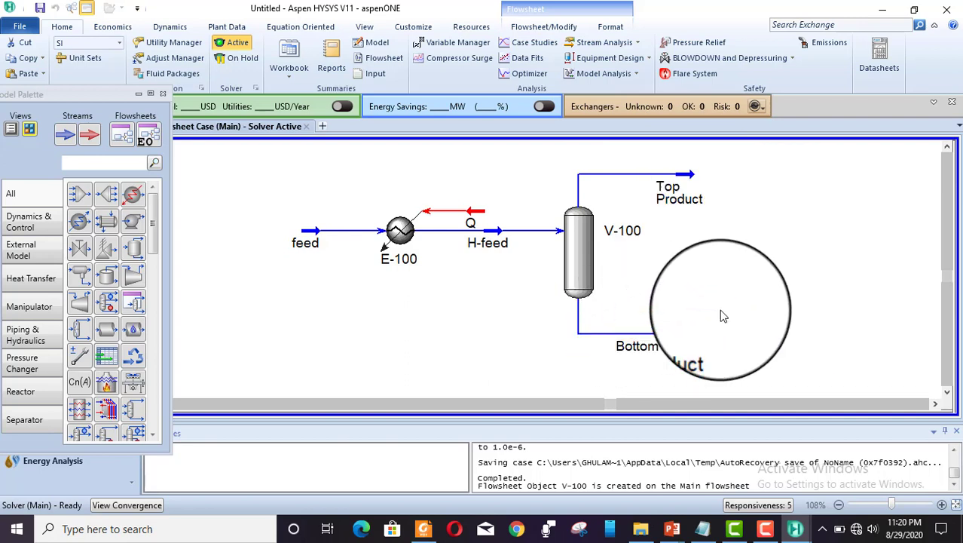
Review the conditions of the Top Product stream and close its window
left_click(689, 175)
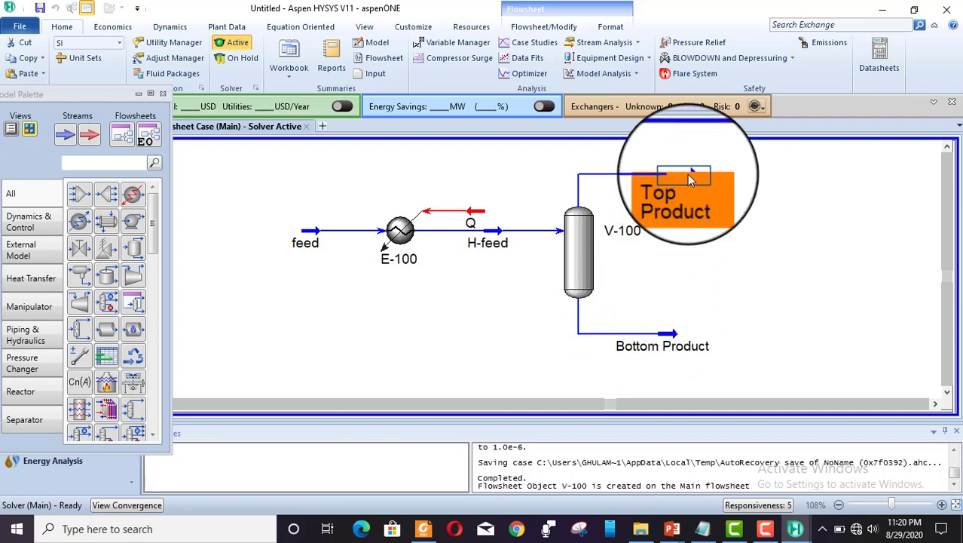
double_click(687, 174)
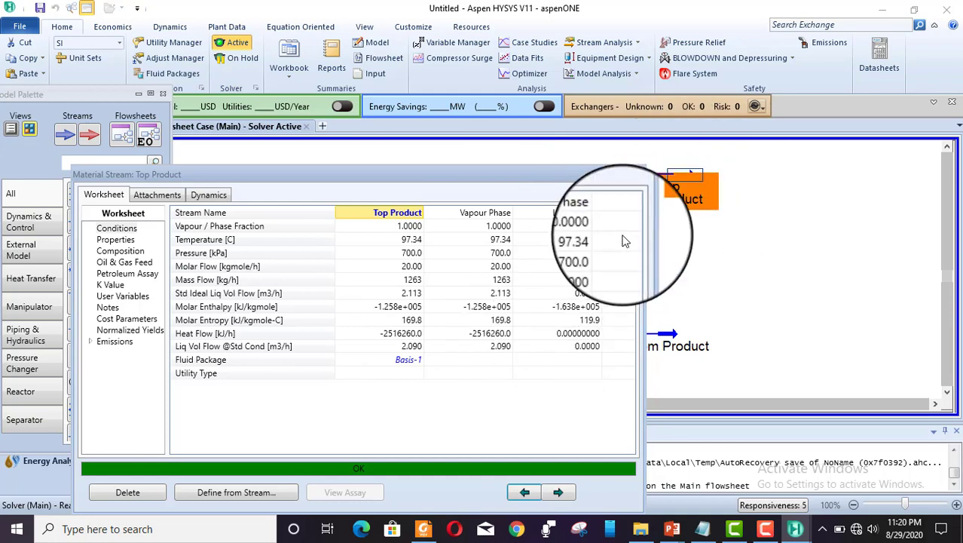
left_click(638, 166)
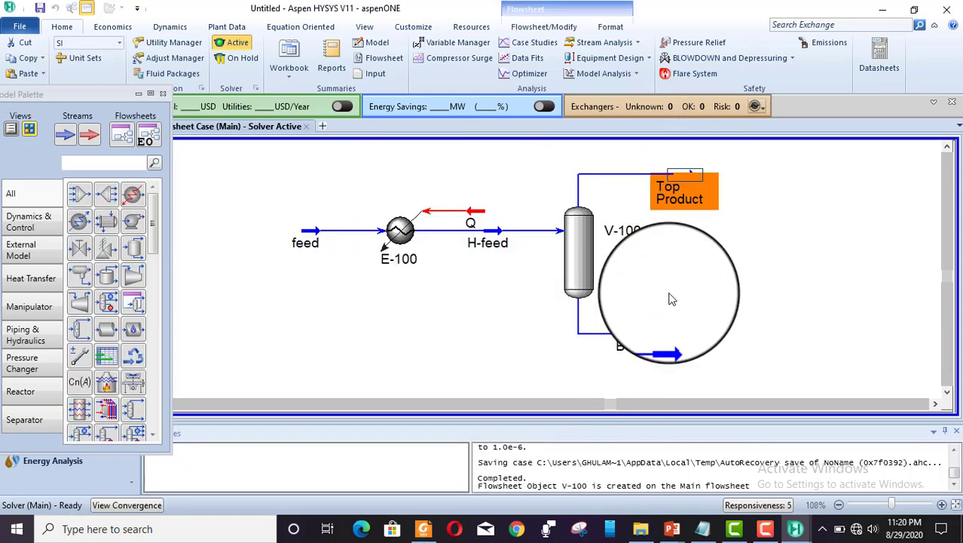
Compare the conditions and compositions of H-feed, Bottom Product and Top Product in the separator's worksheet, and close its window
double_click(567, 258)
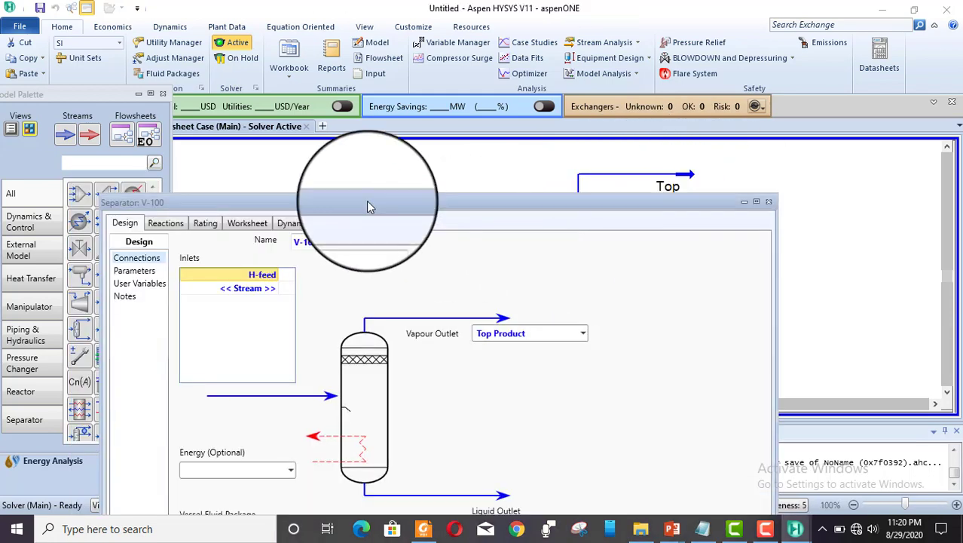
left_click(248, 223)
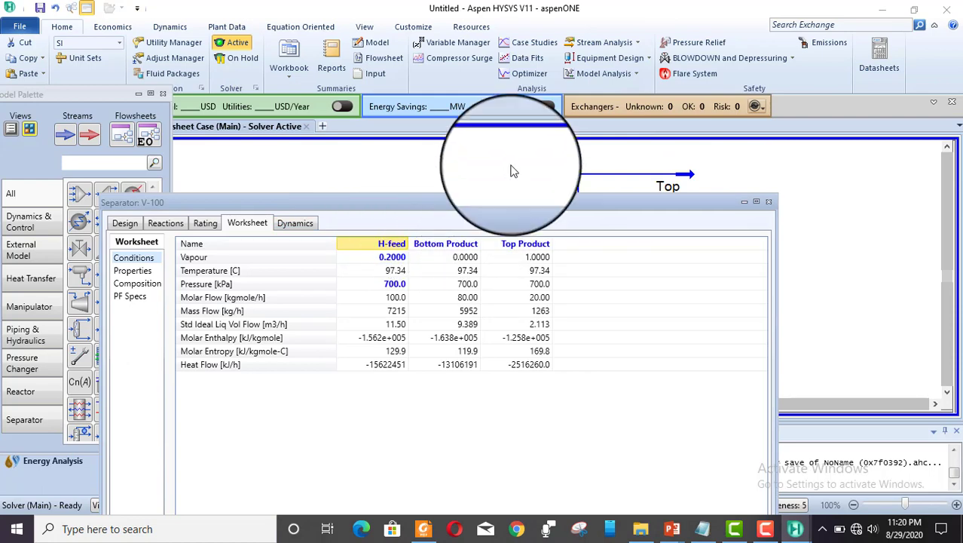
left_click_drag(485, 200, 511, 100)
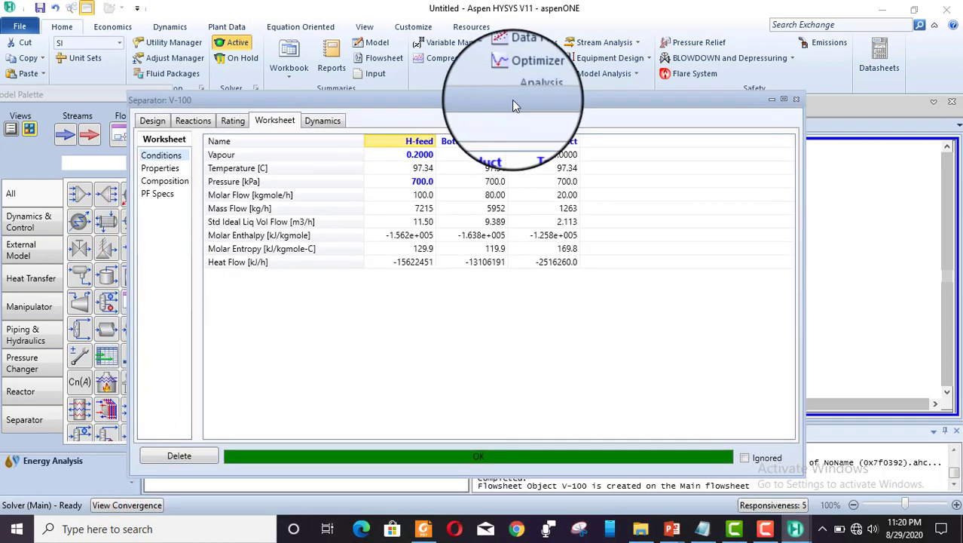
left_click(268, 195)
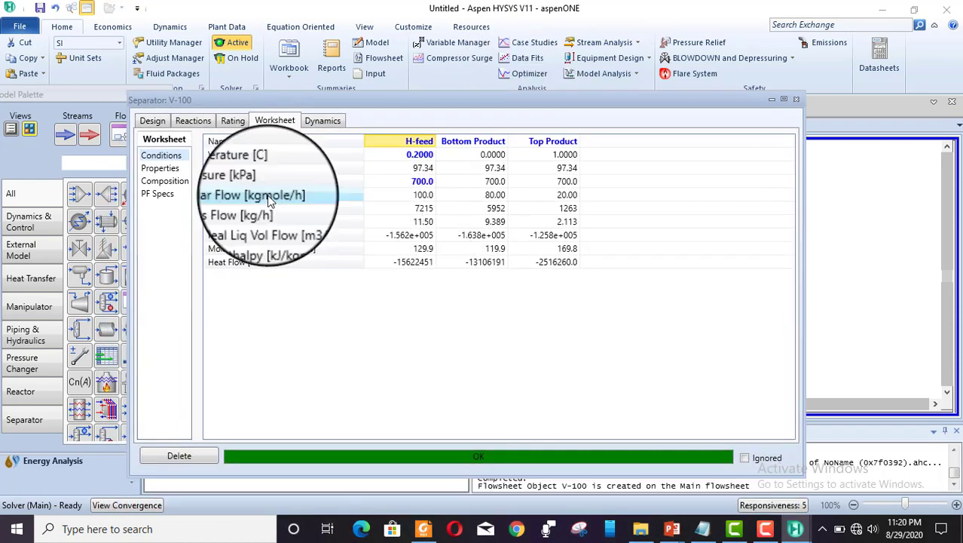
left_click(173, 184)
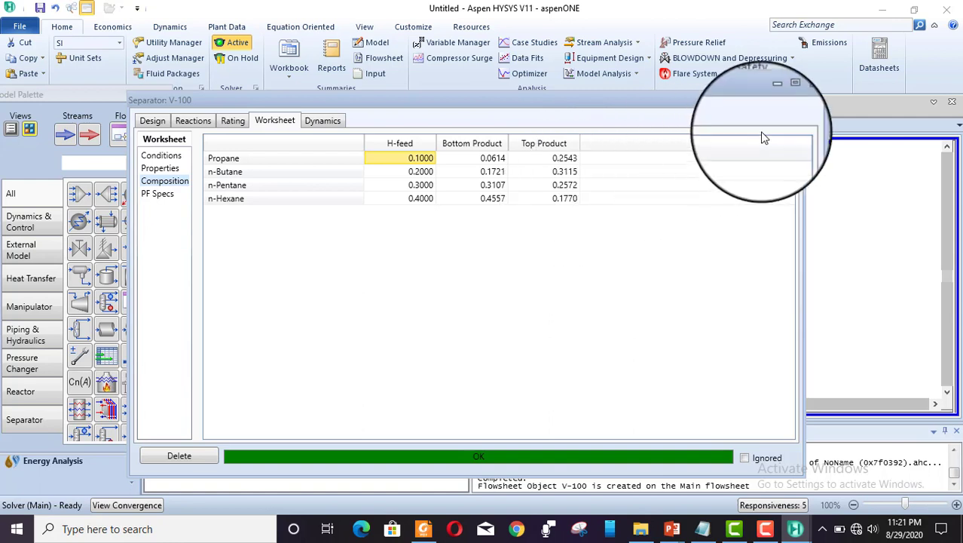
left_click(794, 96)
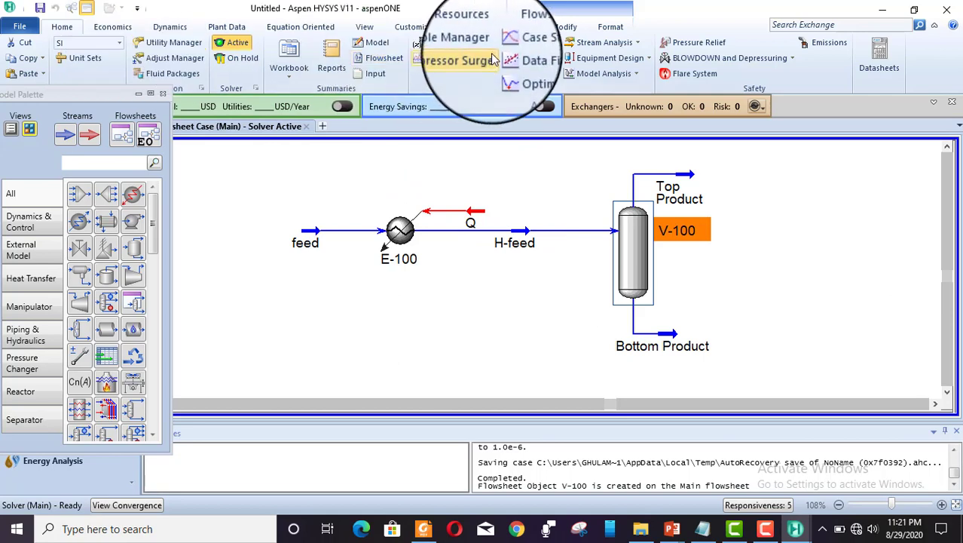
Break the connection between H-feed and separator V-100, and place a valve in the gap between them
left_click(520, 28)
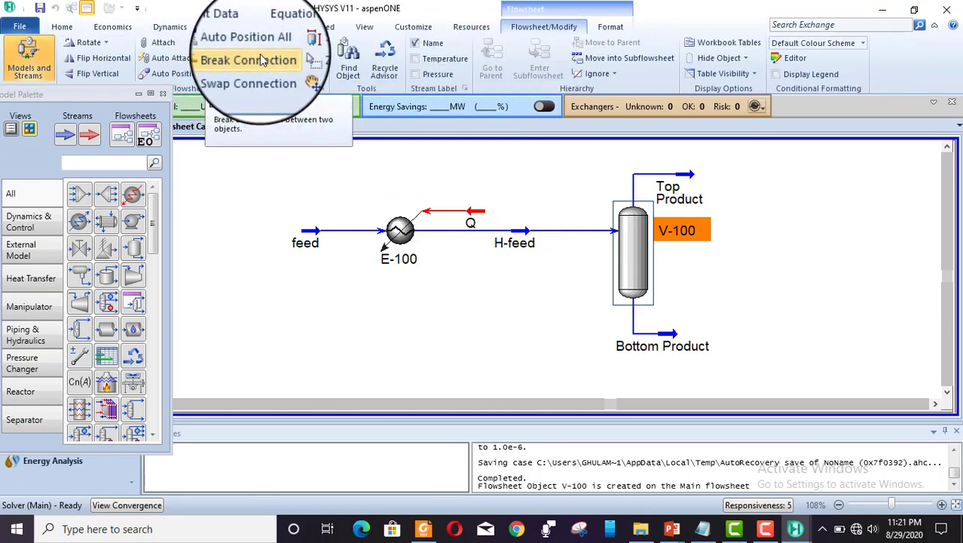
left_click(263, 60)
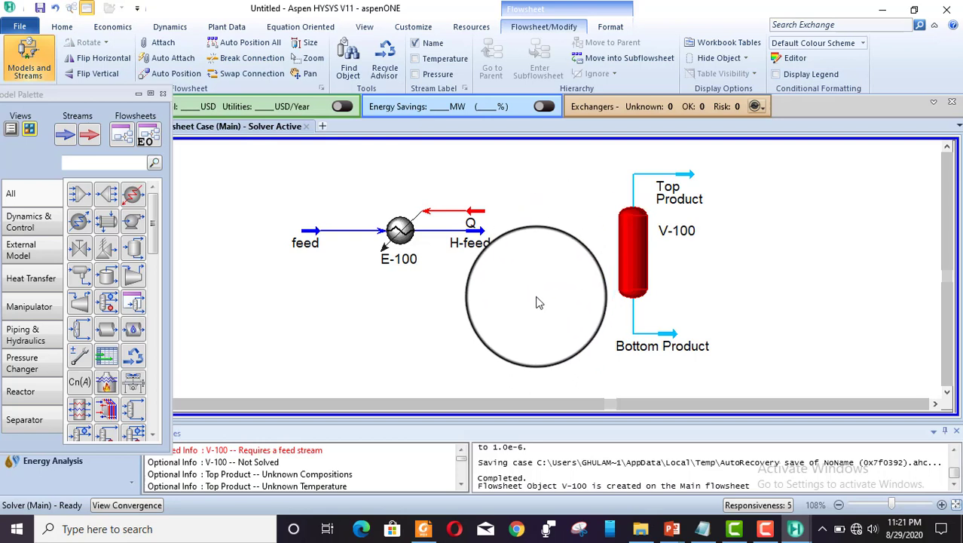
left_click(83, 250)
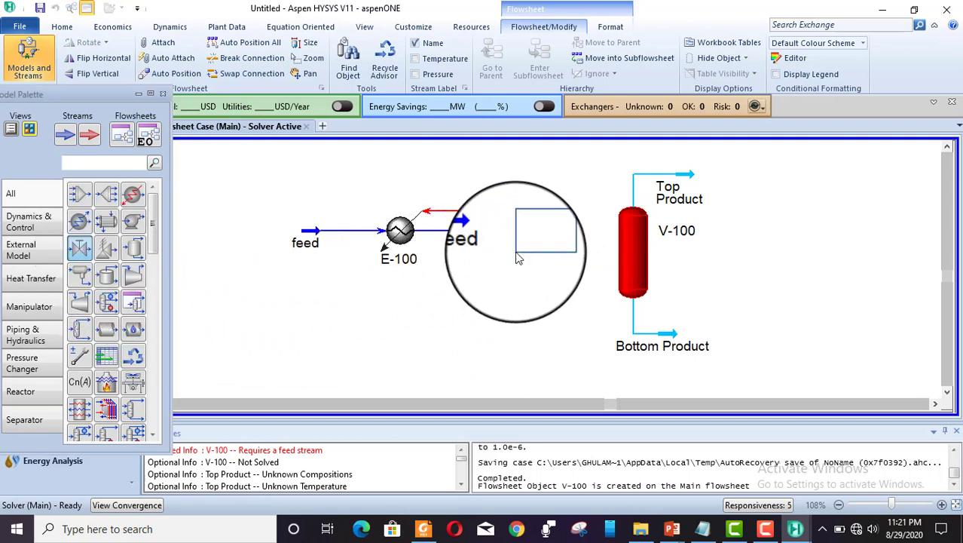
left_click(518, 258)
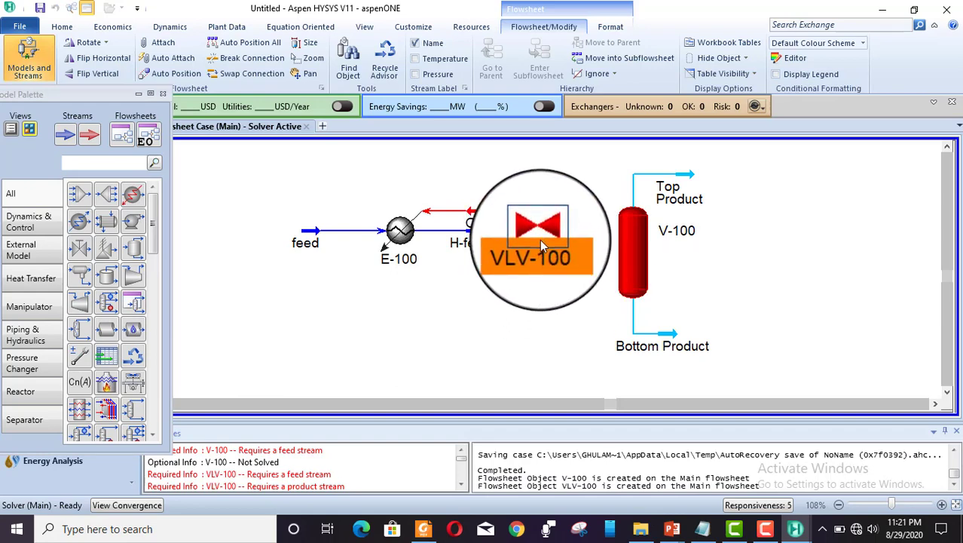
Connect valve VLV-100 with H-feed as its inlet and a new stream H-feed* as its outlet
double_click(540, 240)
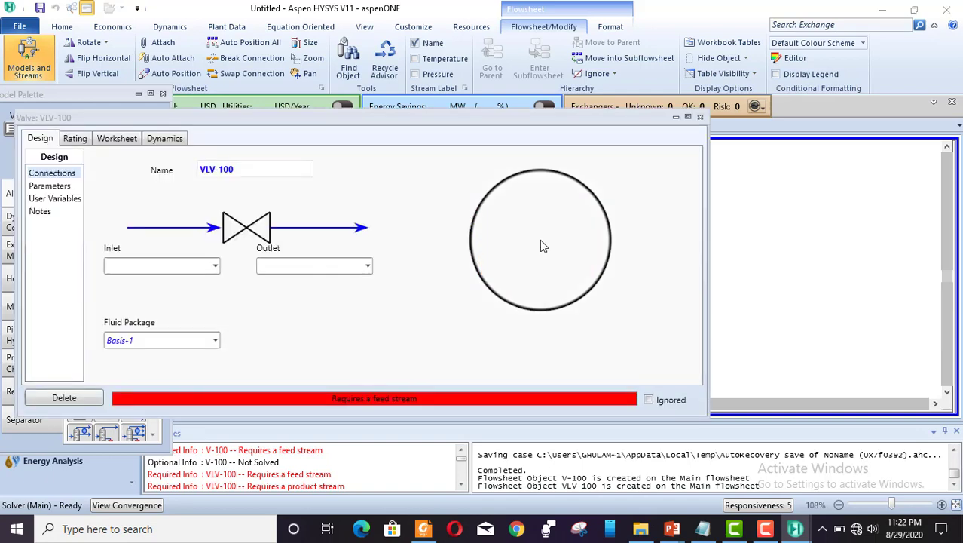
left_click(215, 265)
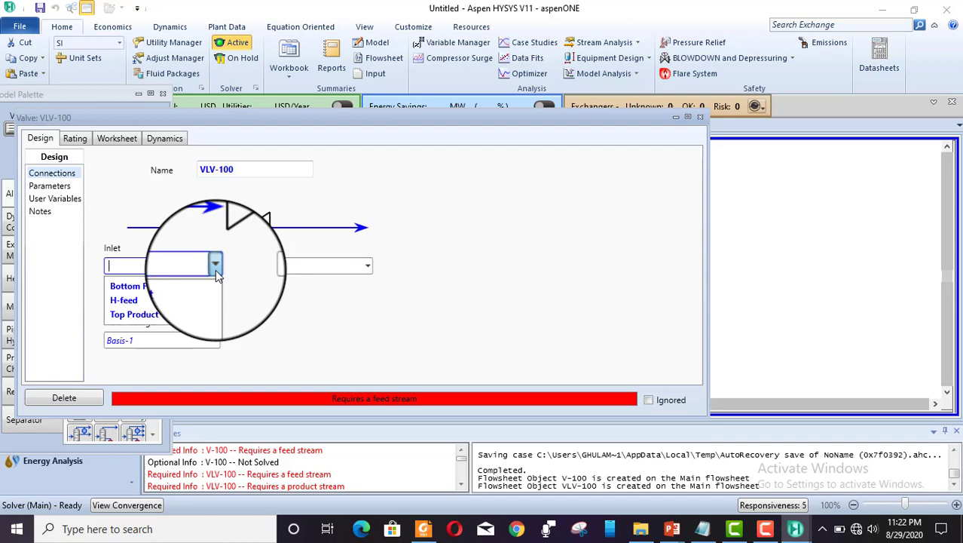
left_click(468, 271)
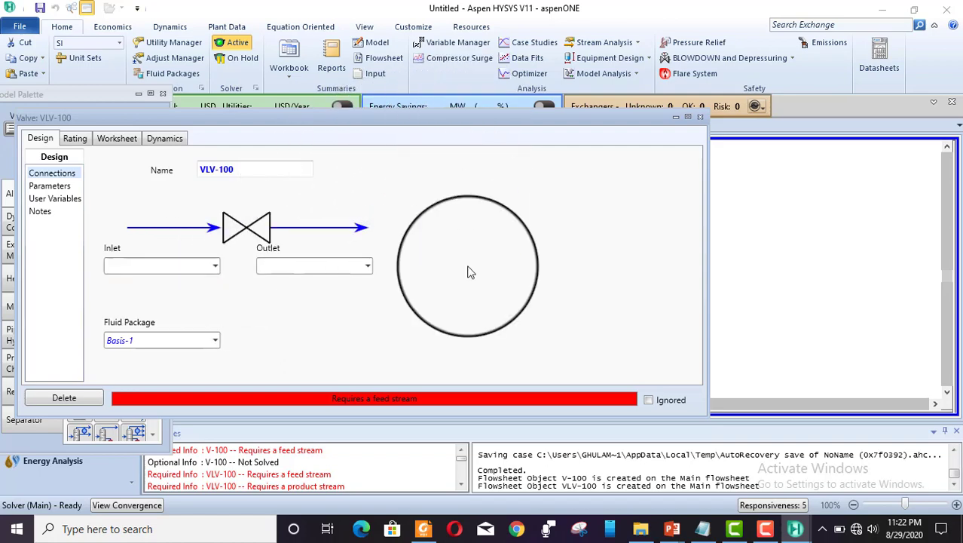
left_click_drag(518, 119, 571, 123)
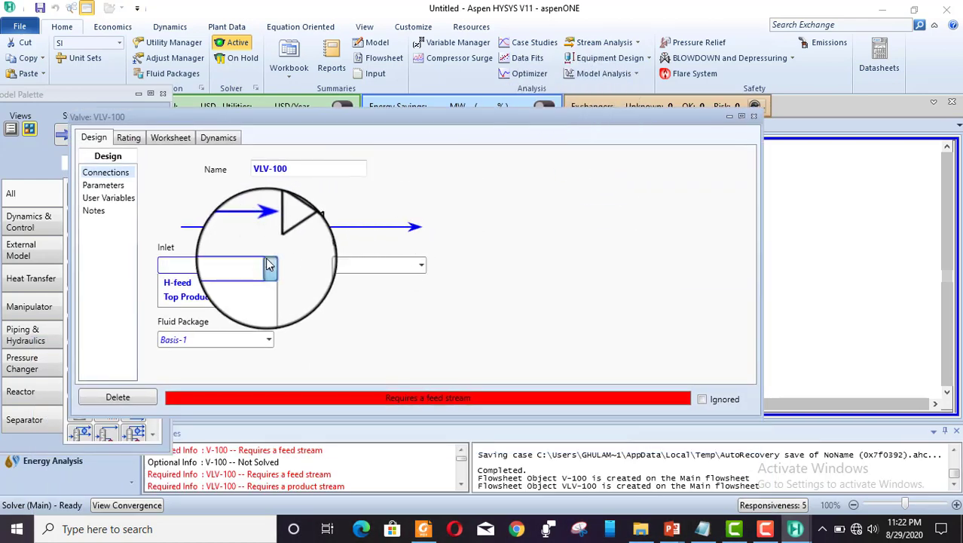
left_click(212, 294)
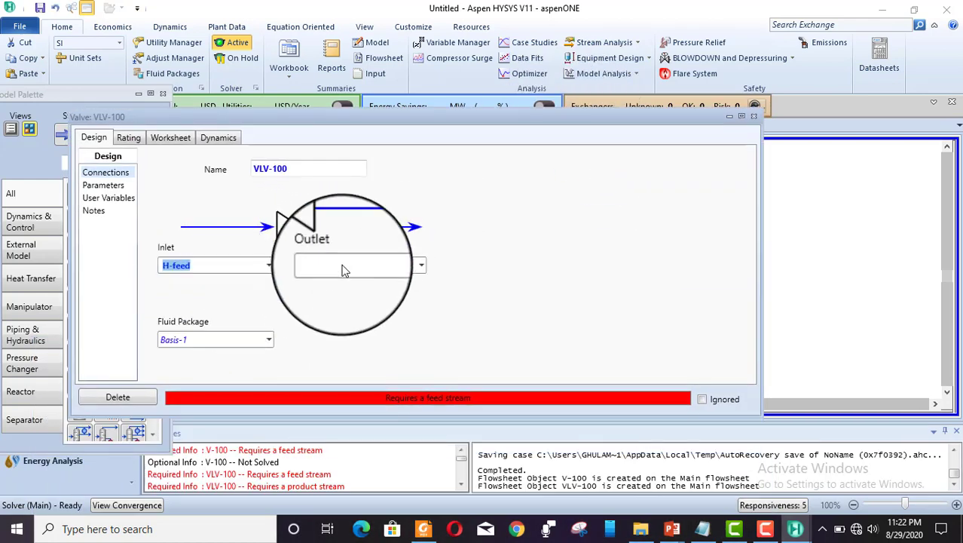
left_click(344, 264)
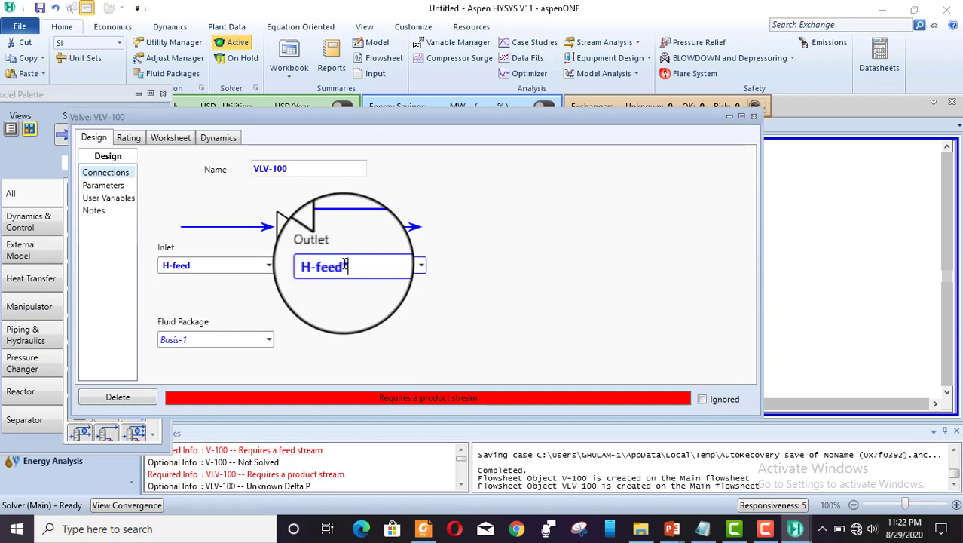
key("Return")
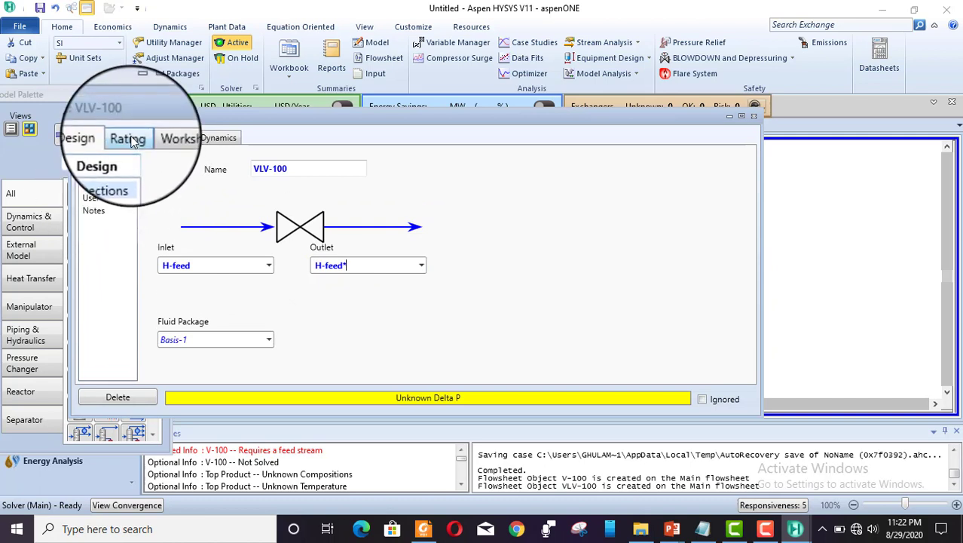
Set the pressure of the valve outlet stream H-feed* to 300 kPa and close the valve's window
left_click(183, 145)
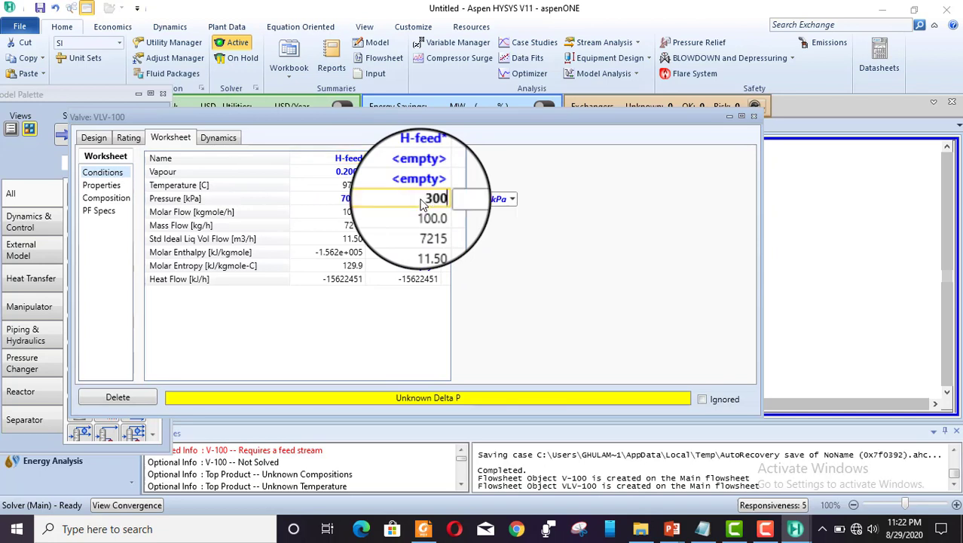
key("Return")
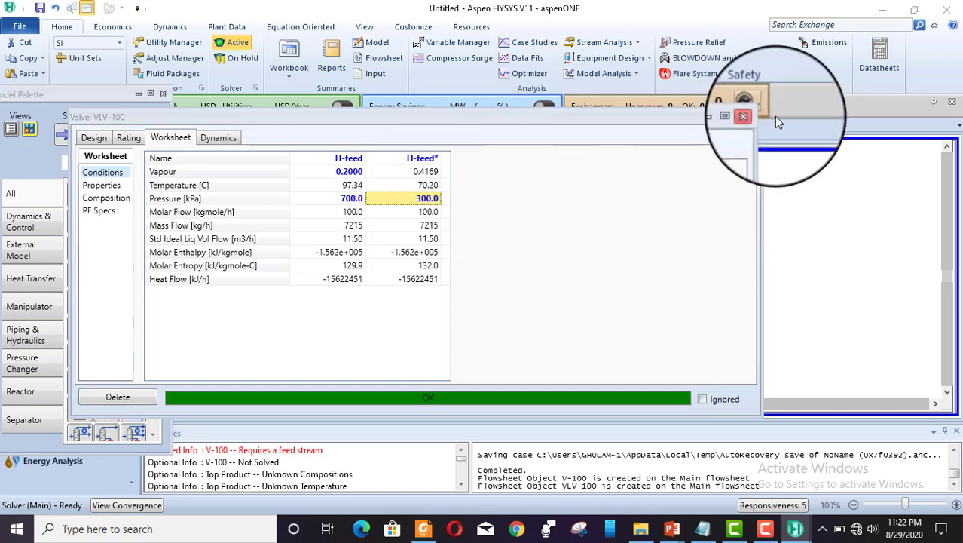
left_click(753, 116)
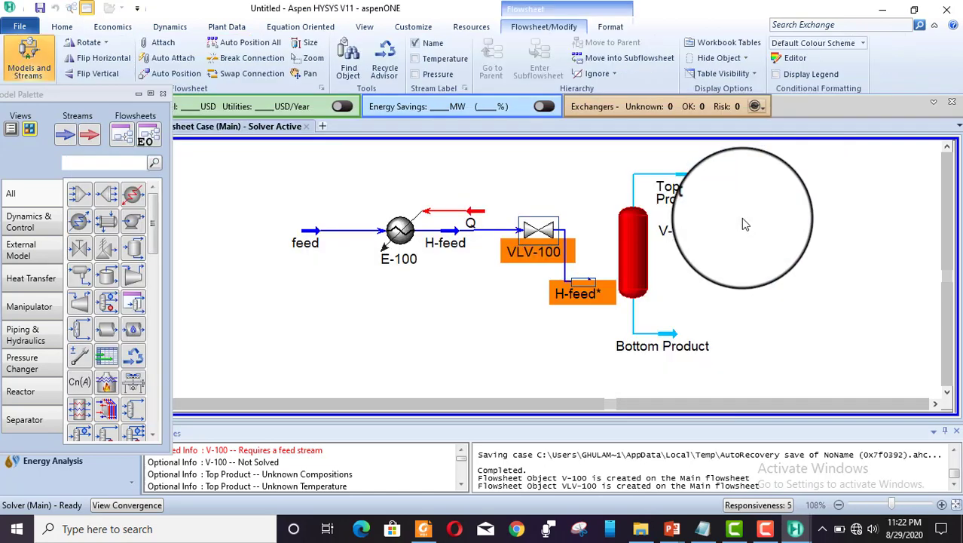
Shift separator V-100 slightly away from the valve and connect H-feed* as its inlet stream
left_click(639, 283)
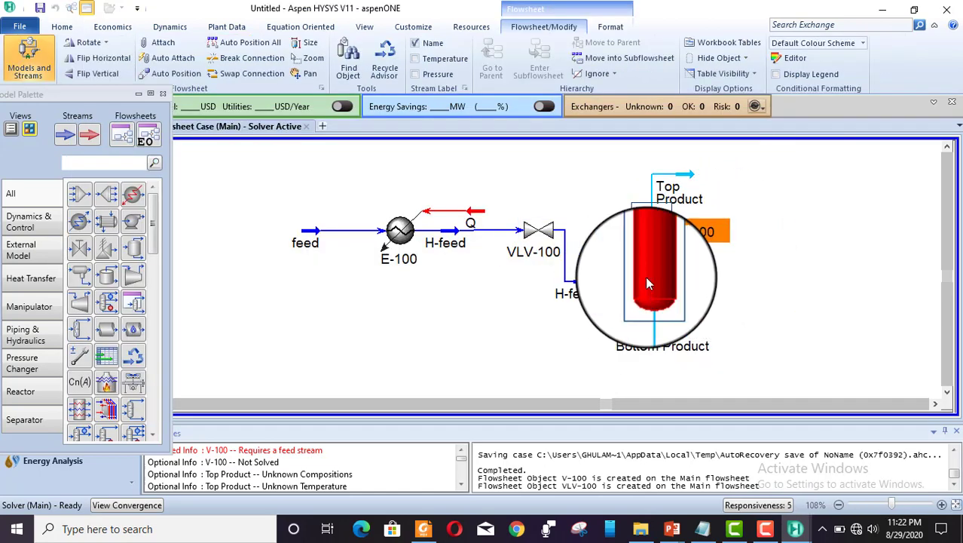
double_click(647, 283)
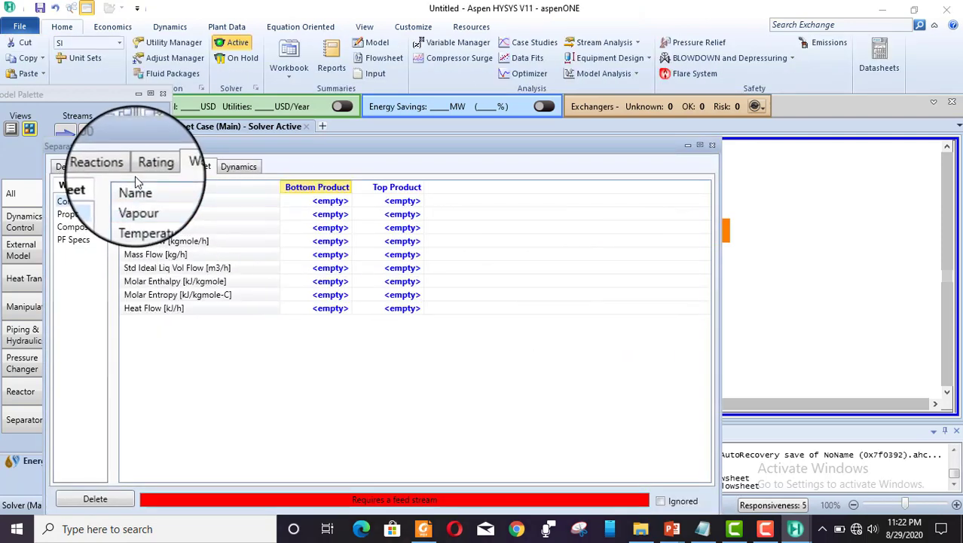
left_click(68, 167)
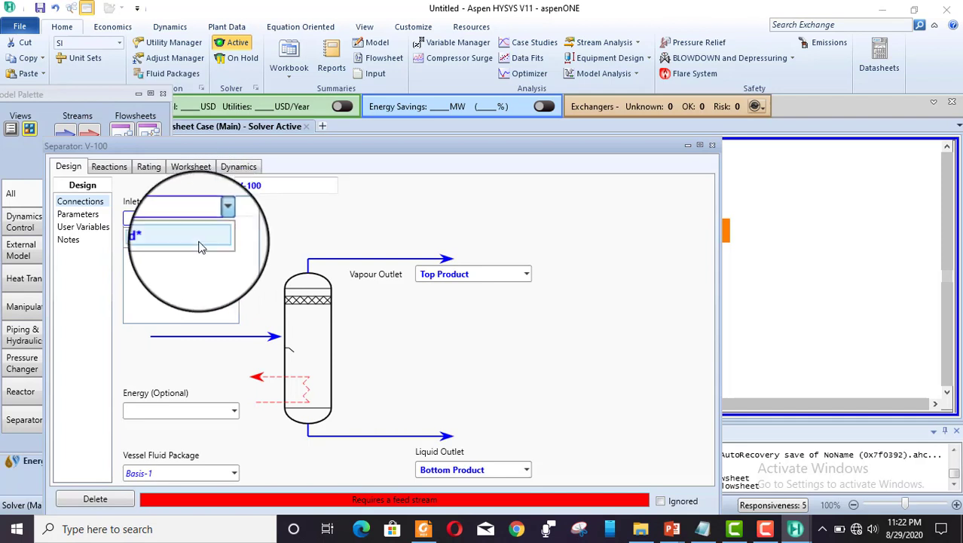
left_click(202, 235)
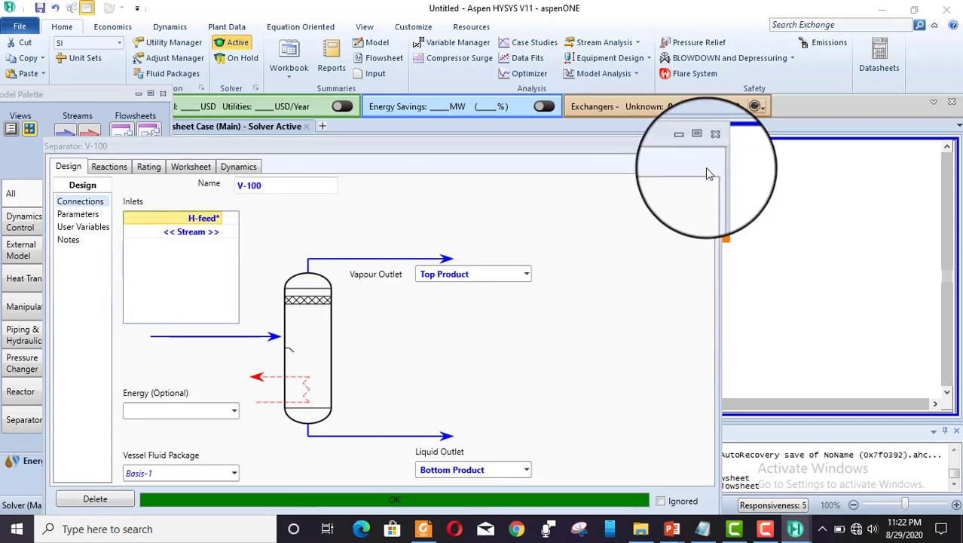
Compare the conditions and compositions of H-feed*, Bottom Product and Top Product in the separator's worksheet, and close its window
left_click(190, 168)
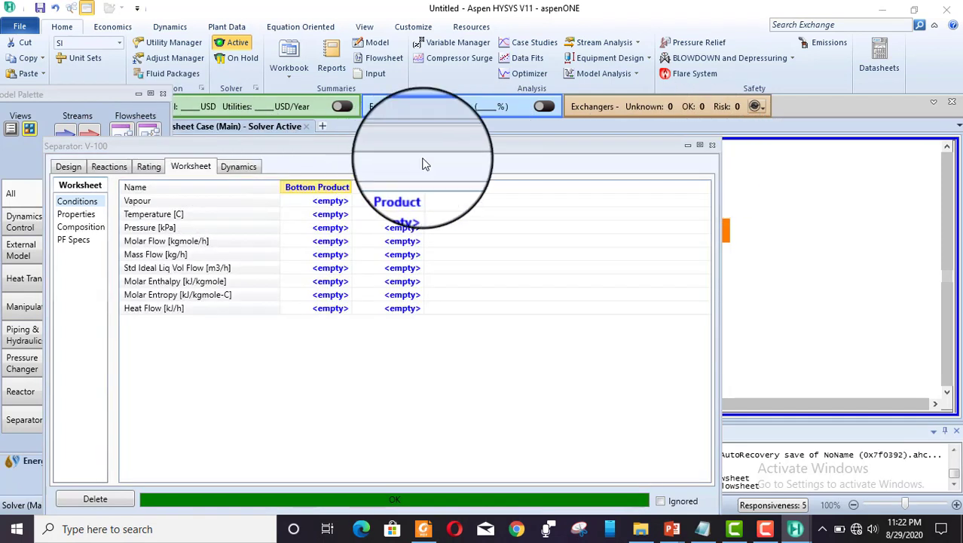
left_click_drag(456, 147, 518, 71)
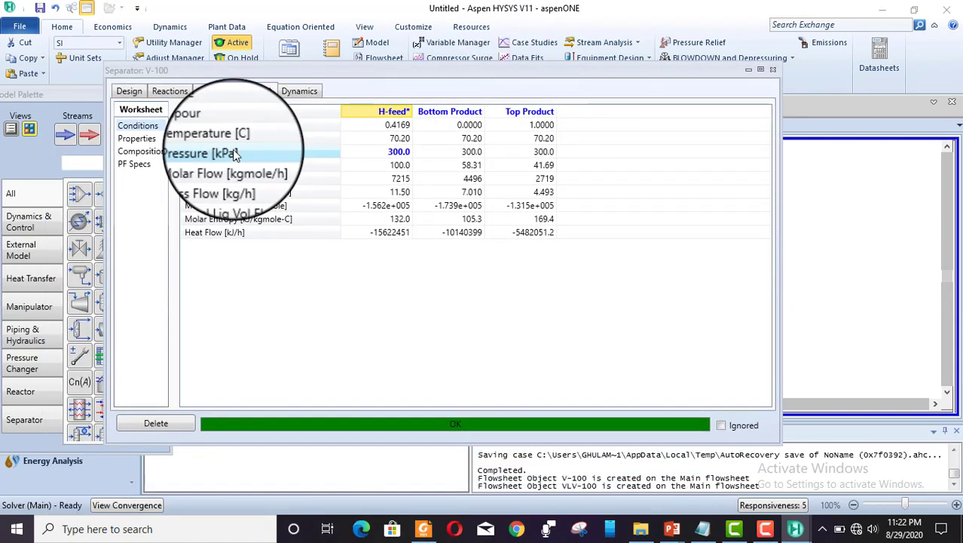
left_click(139, 153)
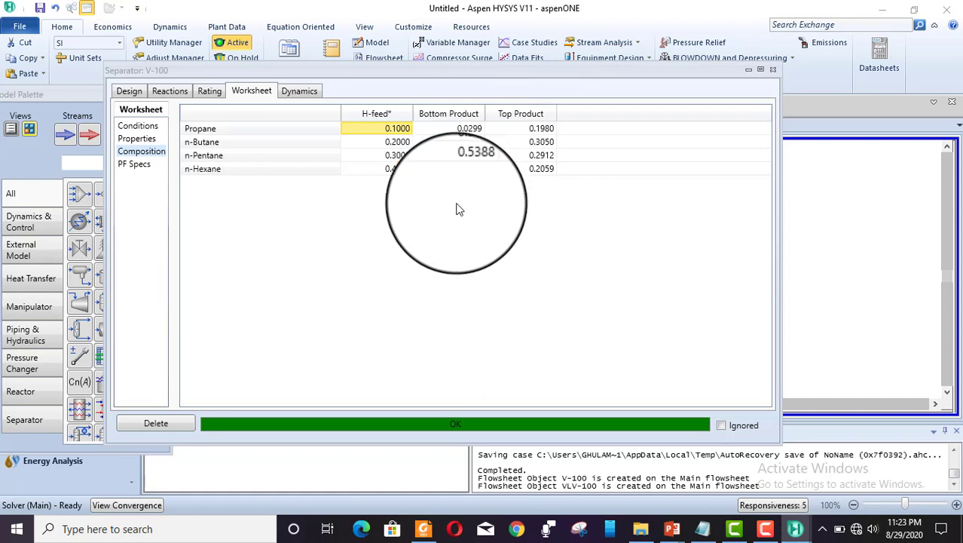
left_click(772, 76)
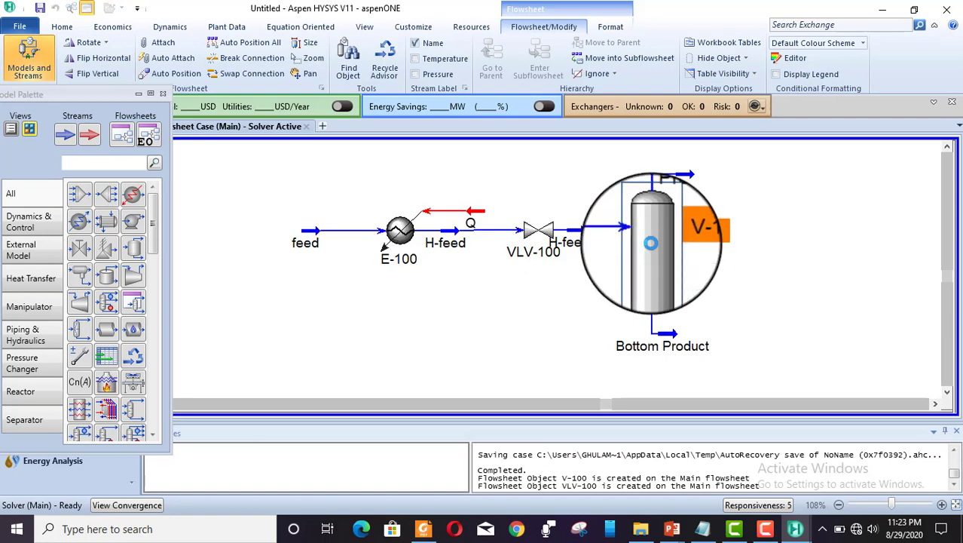
double_click(650, 243)
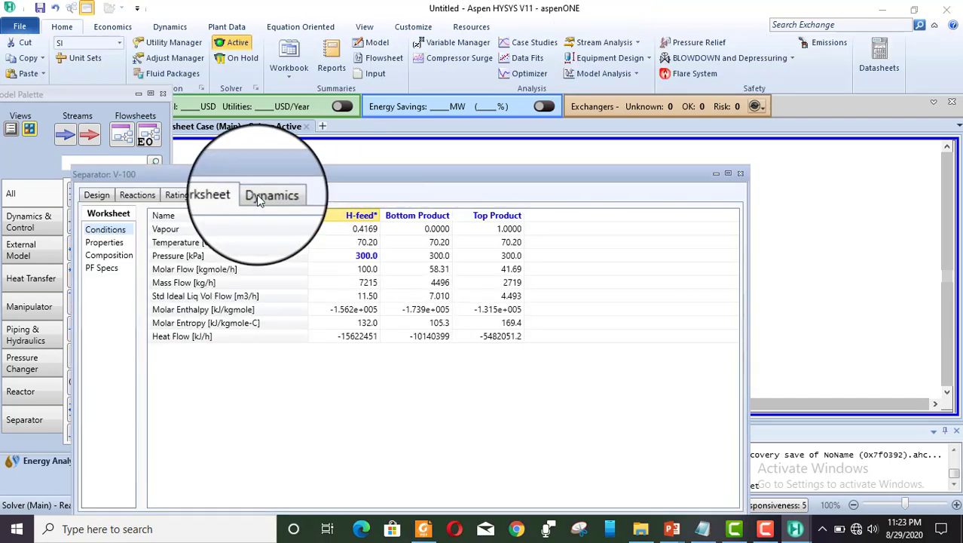
left_click(122, 258)
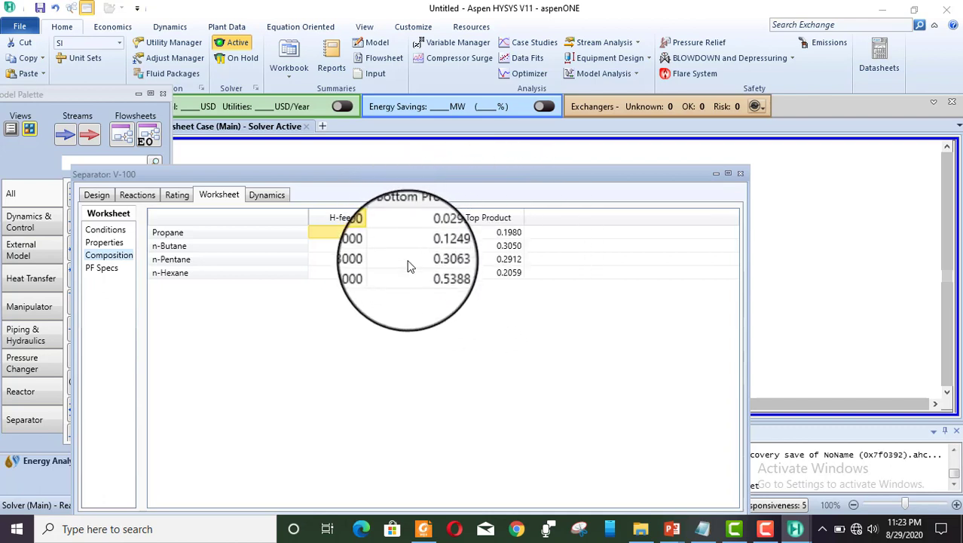
left_click(119, 230)
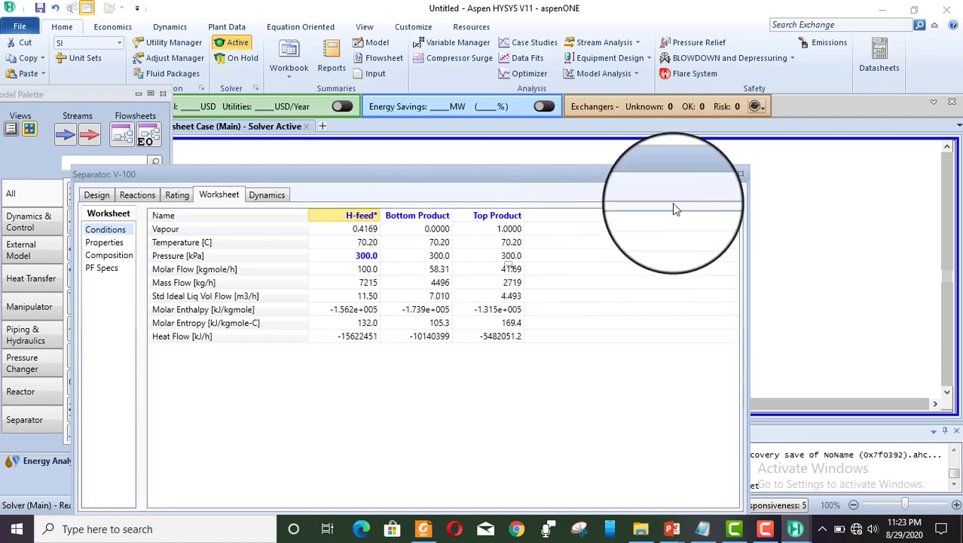
left_click(741, 173)
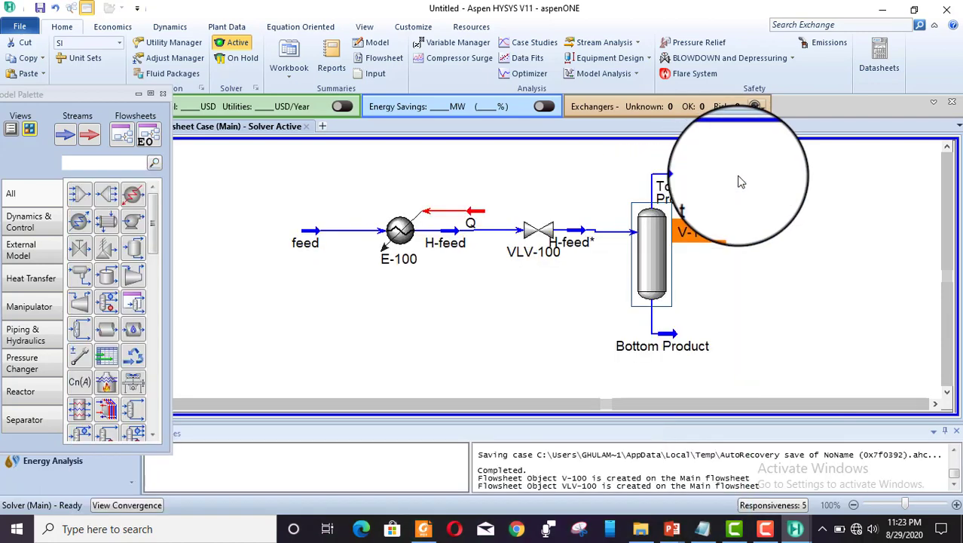
Change the icon of separator V-100 to the shaded grey horizontal vessel
right_click(645, 265)
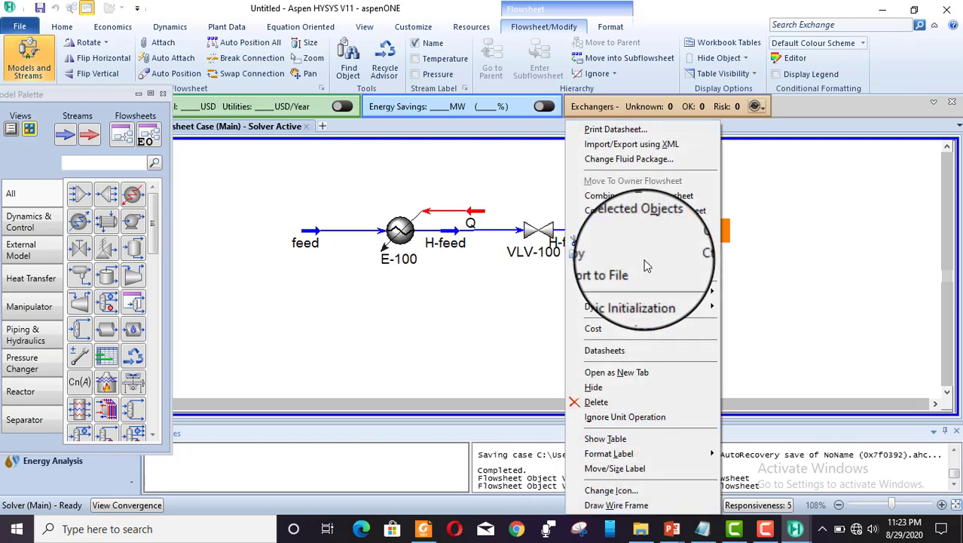
left_click(623, 491)
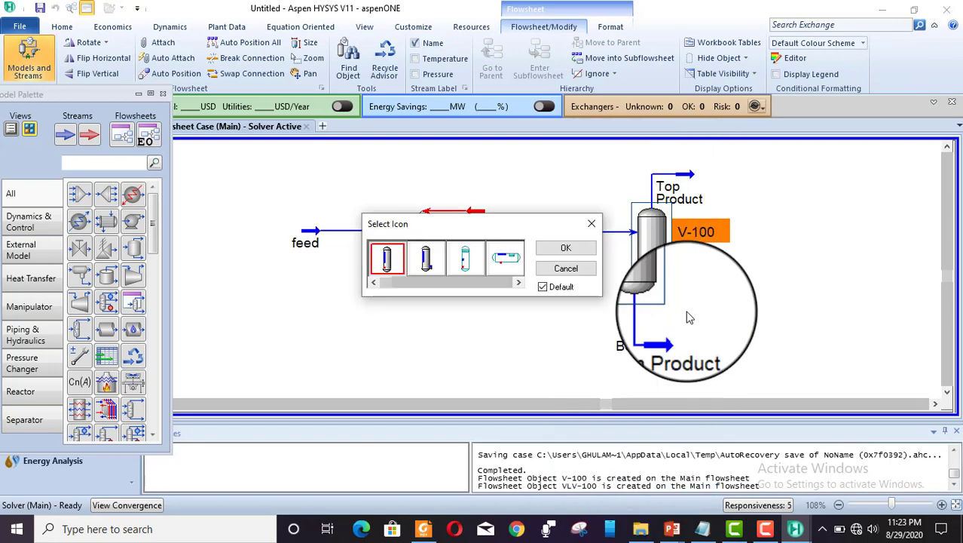
left_click(518, 281)
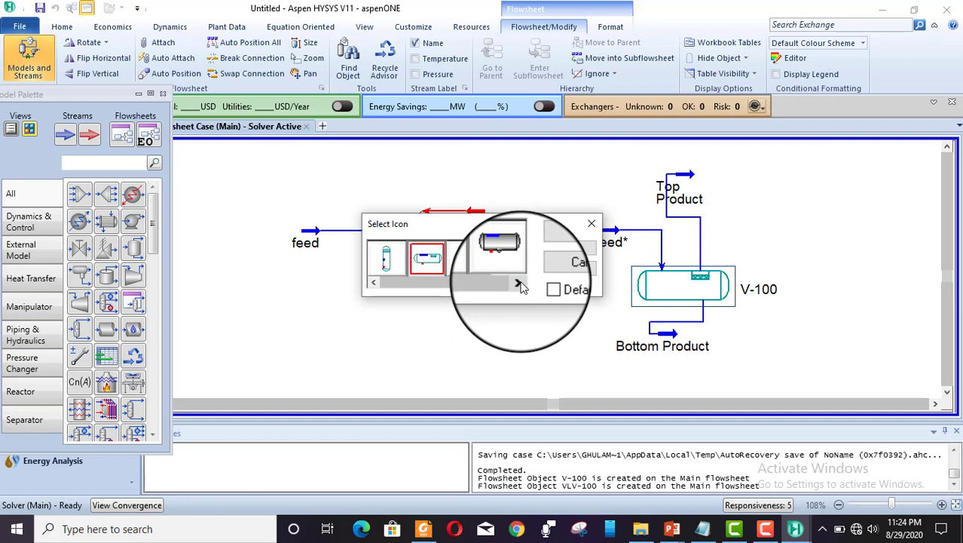
left_click(519, 284)
left_click(506, 269)
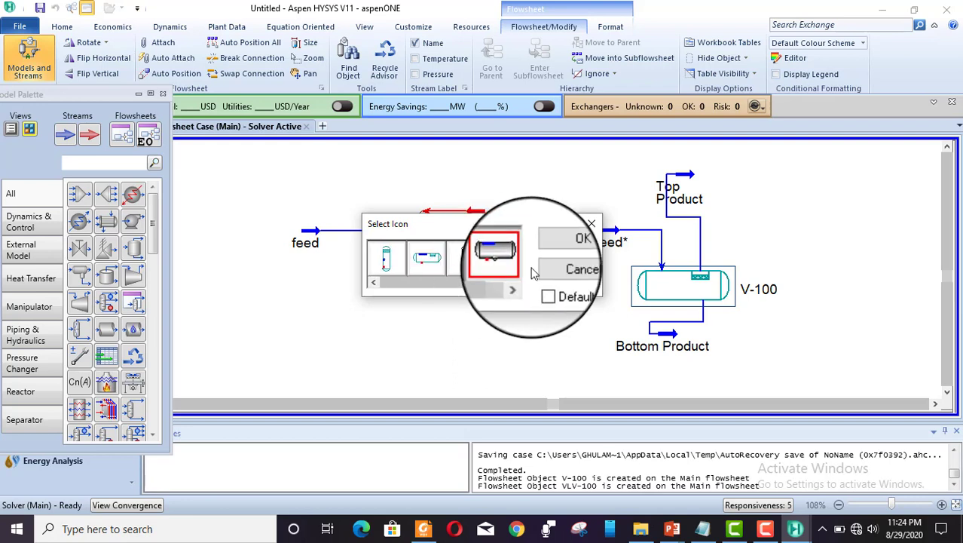
left_click(581, 248)
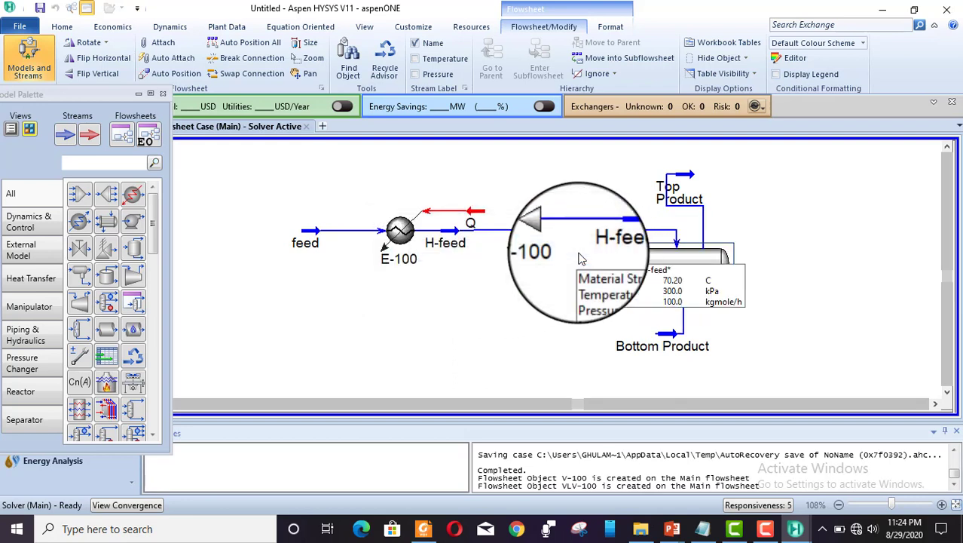
Move the Bottom Product and Top Product streams out past the horizontal vessel, and check the conditions in V-100's worksheet
left_click(577, 215)
left_click_drag(658, 343, 744, 347)
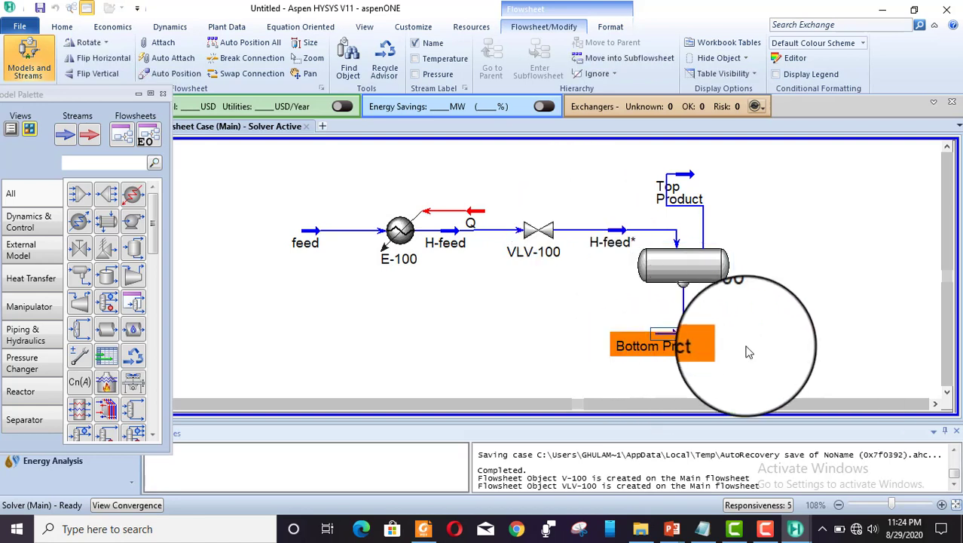
left_click_drag(685, 177, 789, 208)
left_click(733, 181)
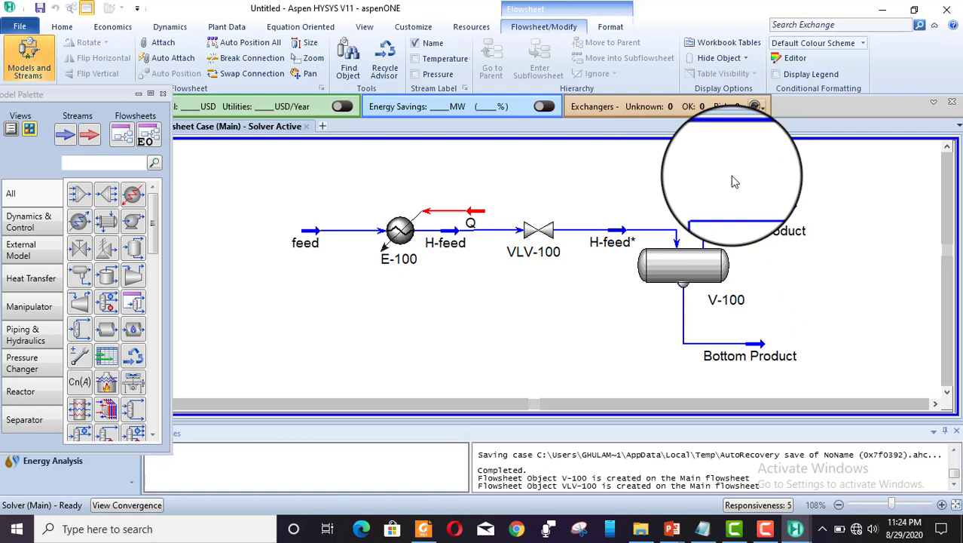
double_click(674, 272)
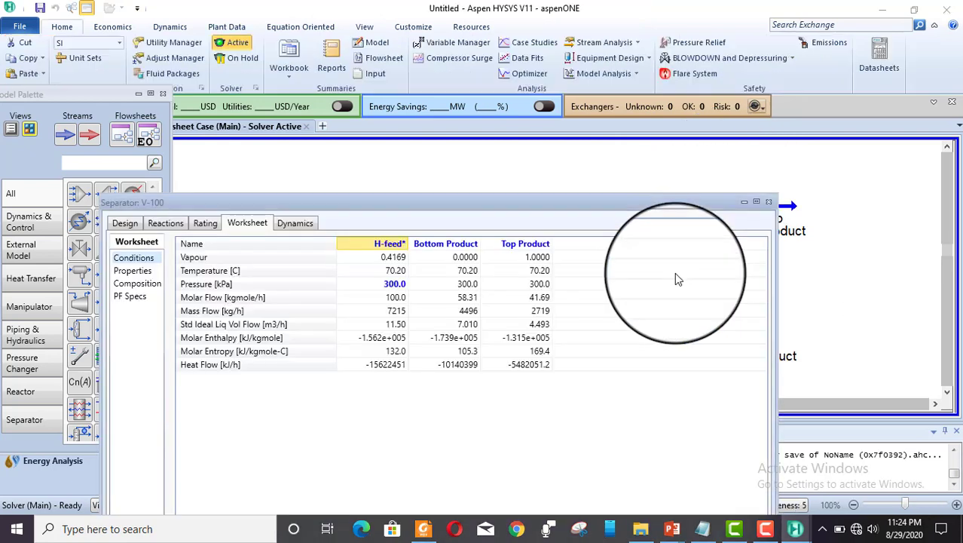
left_click(770, 202)
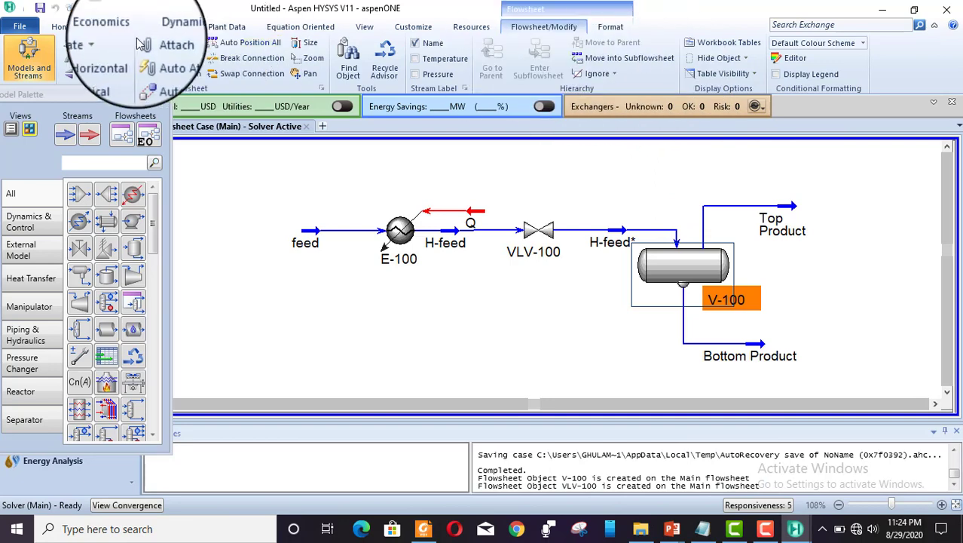
Add a vessel sizing equipment design and close the model palette
left_click(75, 29)
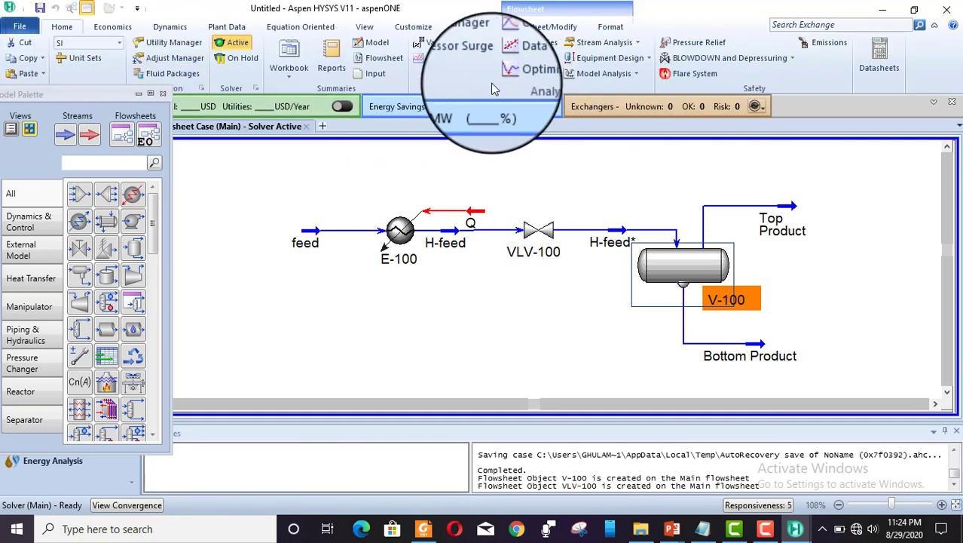
left_click(654, 65)
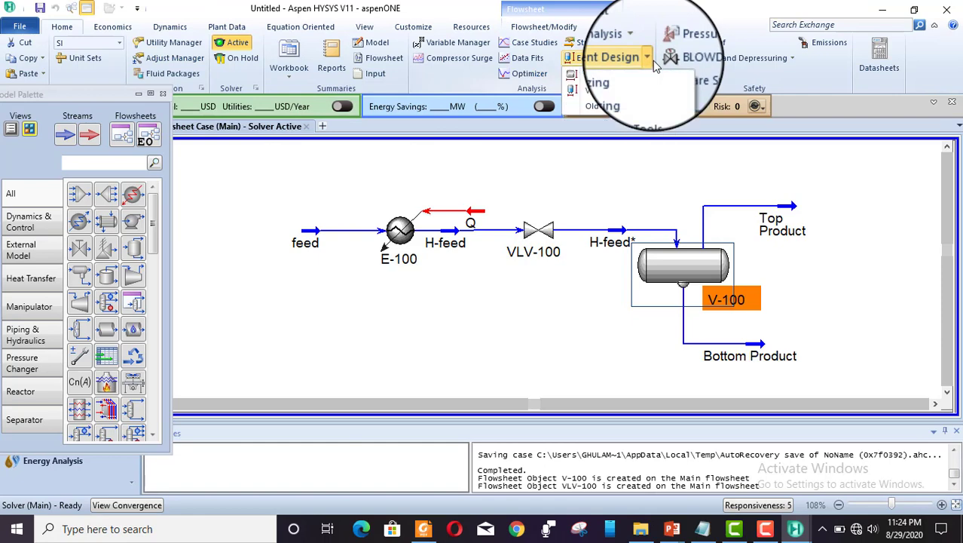
left_click(624, 93)
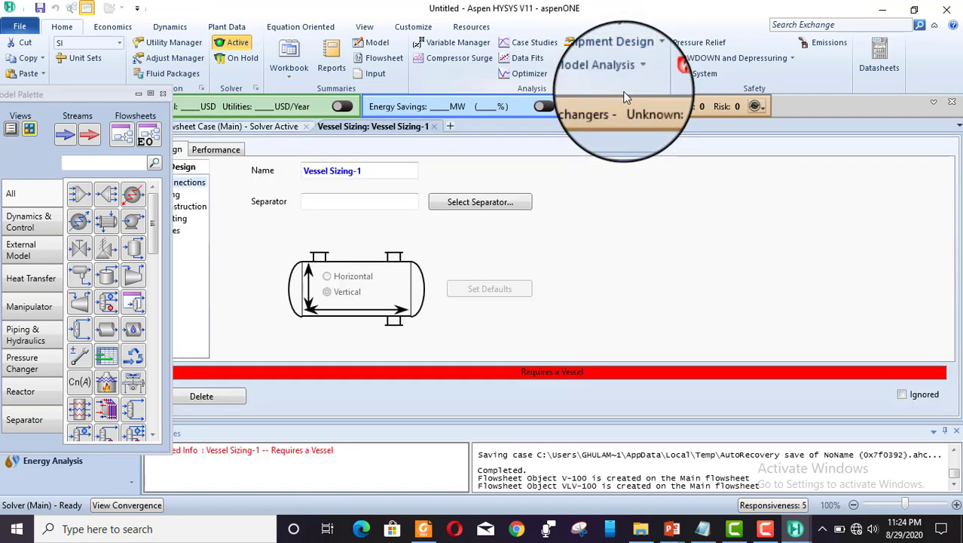
left_click(165, 93)
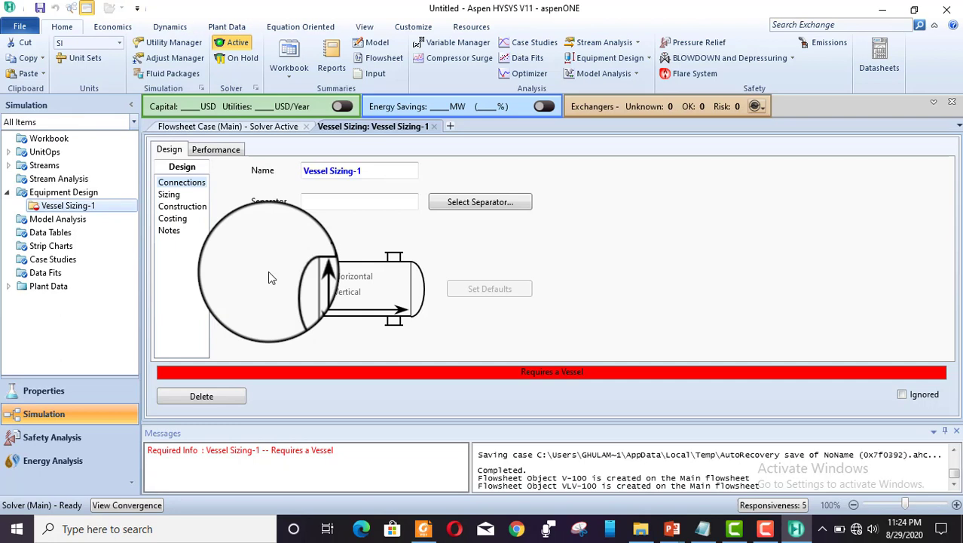
Assign separator V-100 to the vessel sizing and set its orientation to horizontal
left_click(510, 205)
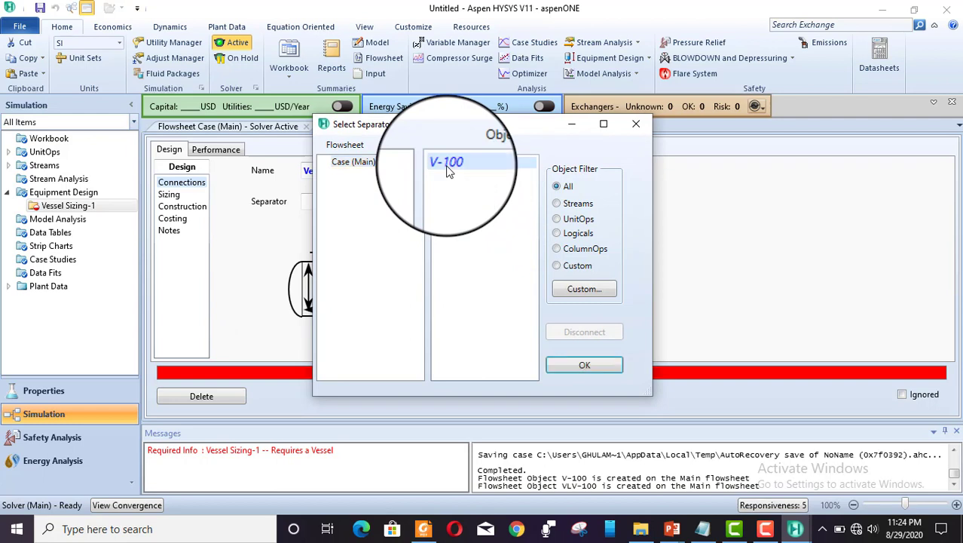
left_click(579, 366)
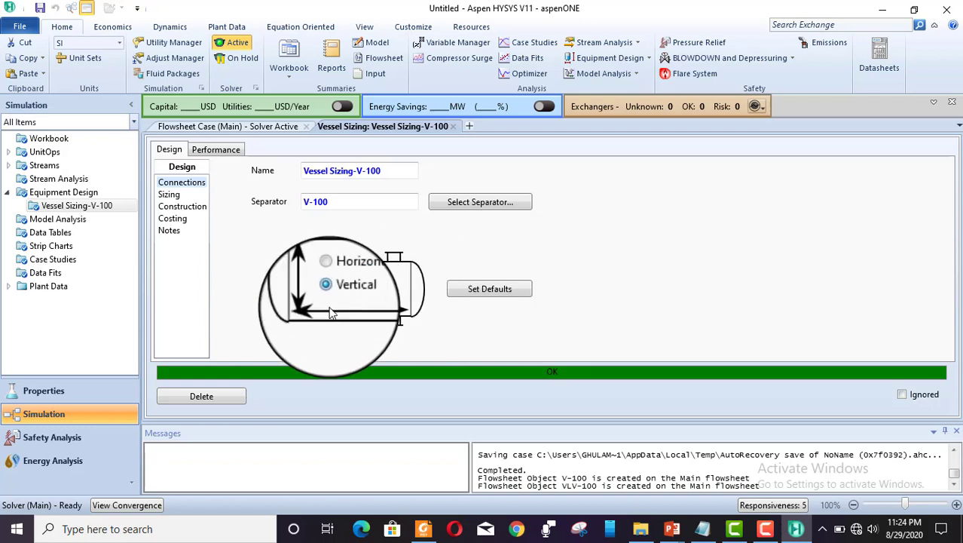
left_click(338, 278)
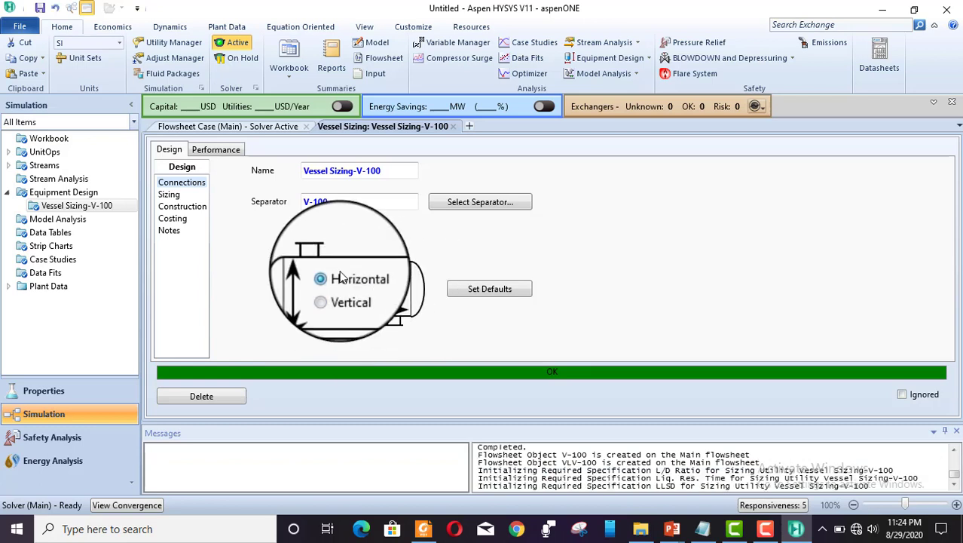
Add Max. Vap. Velocity to the active sizing specifications of the V-100 vessel sizing
left_click(169, 195)
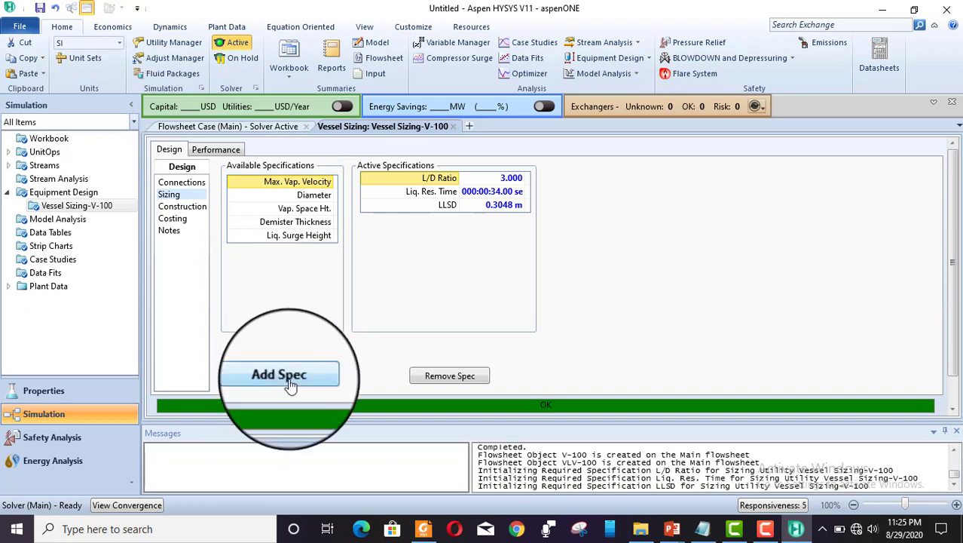
left_click(290, 380)
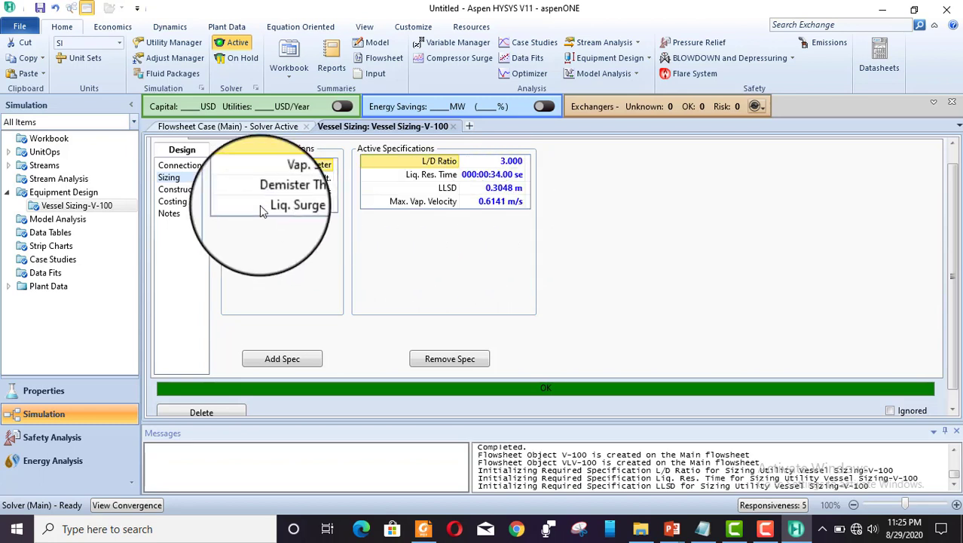
Review the vessel sizing's costing, construction, sizing and connection data, and return to the main flowsheet
left_click(172, 218)
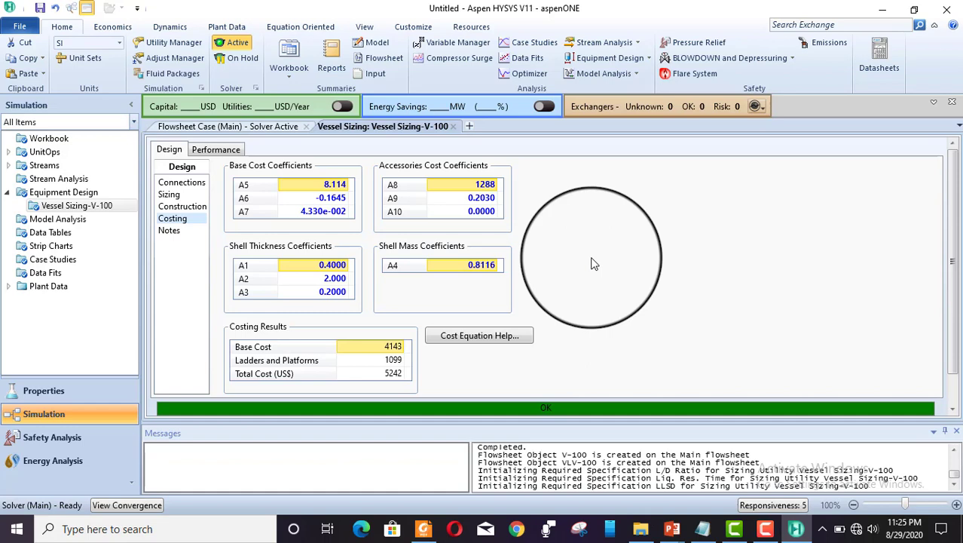
left_click(188, 210)
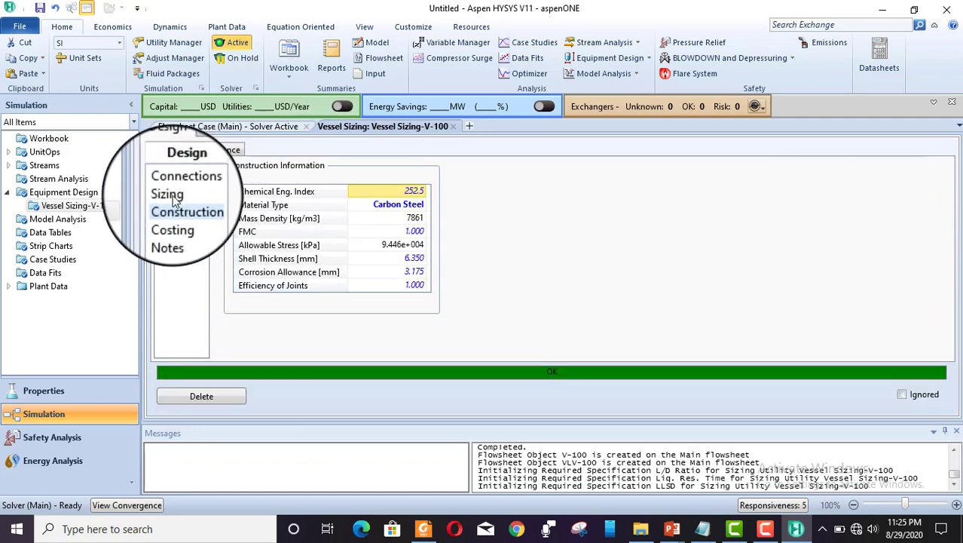
left_click(174, 197)
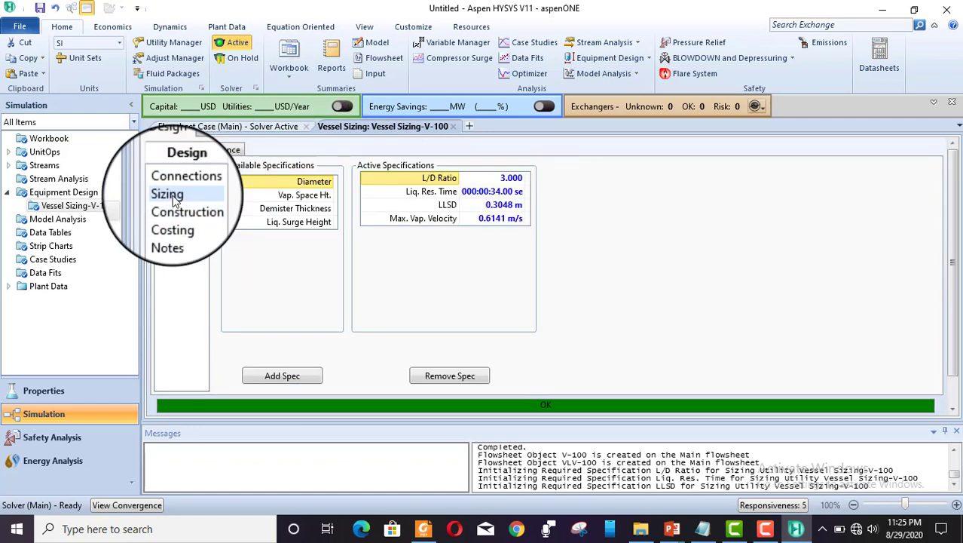
left_click(182, 182)
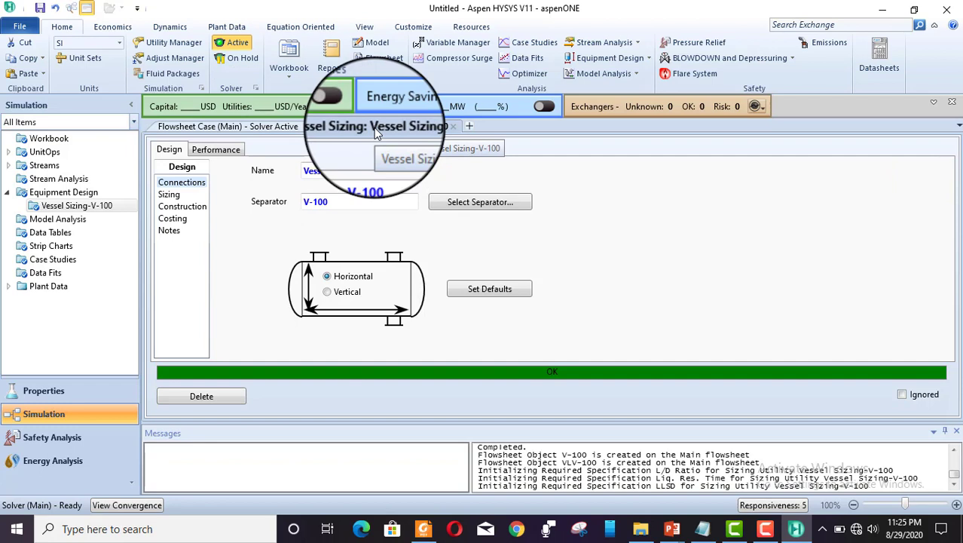
left_click(226, 126)
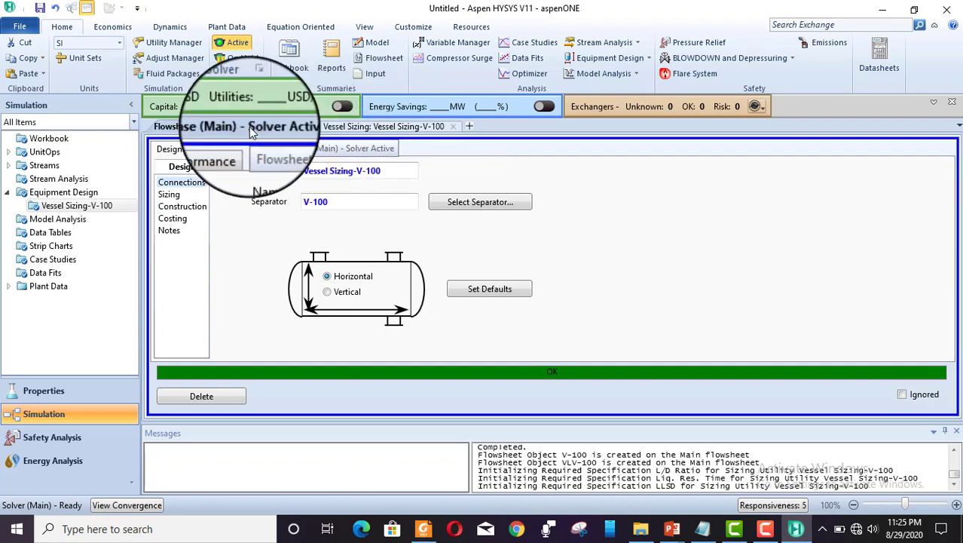